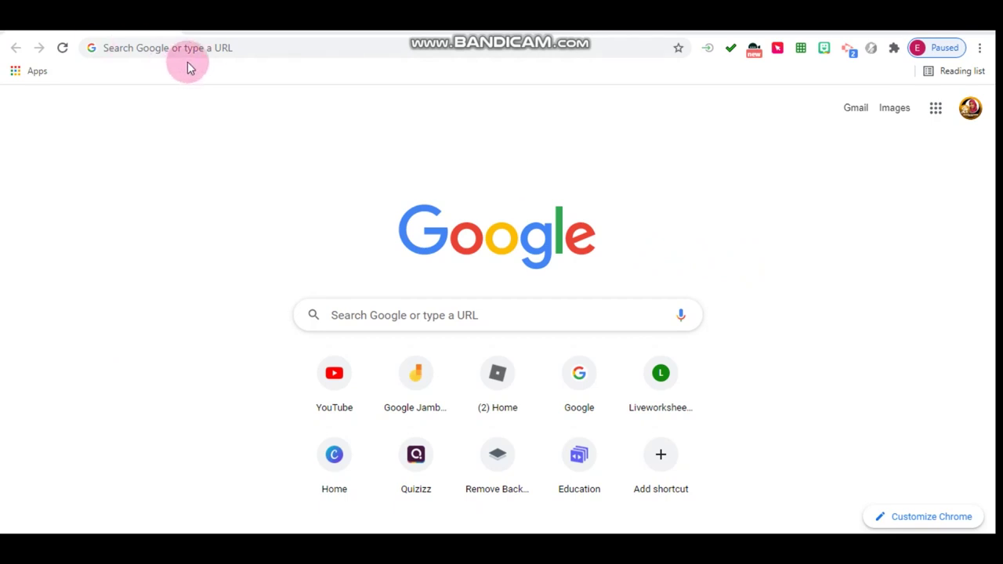
- Search Google for quizizz and open the Quizizz site
left_click(231, 47)
left_click(171, 343)
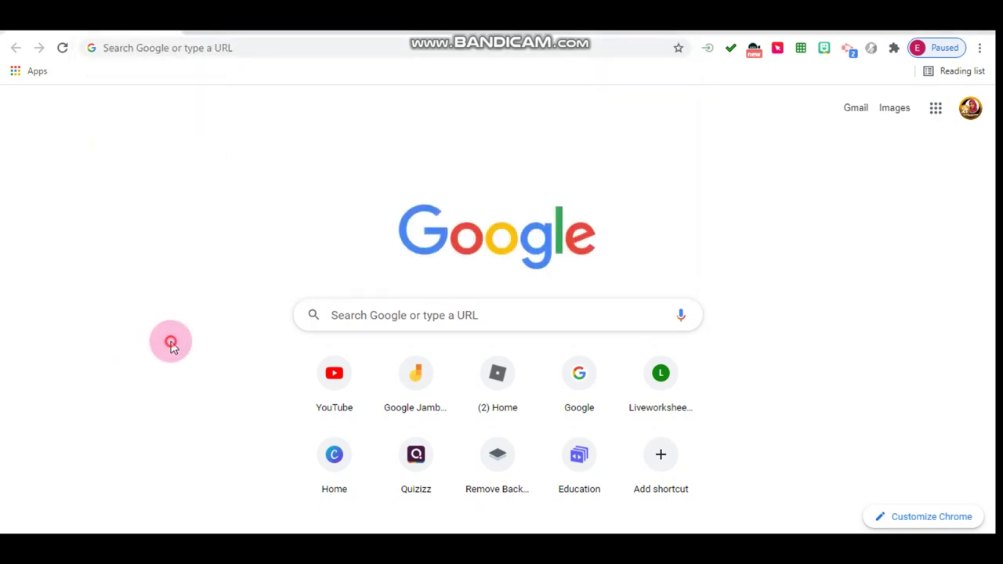
left_click(398, 315)
type("qui")
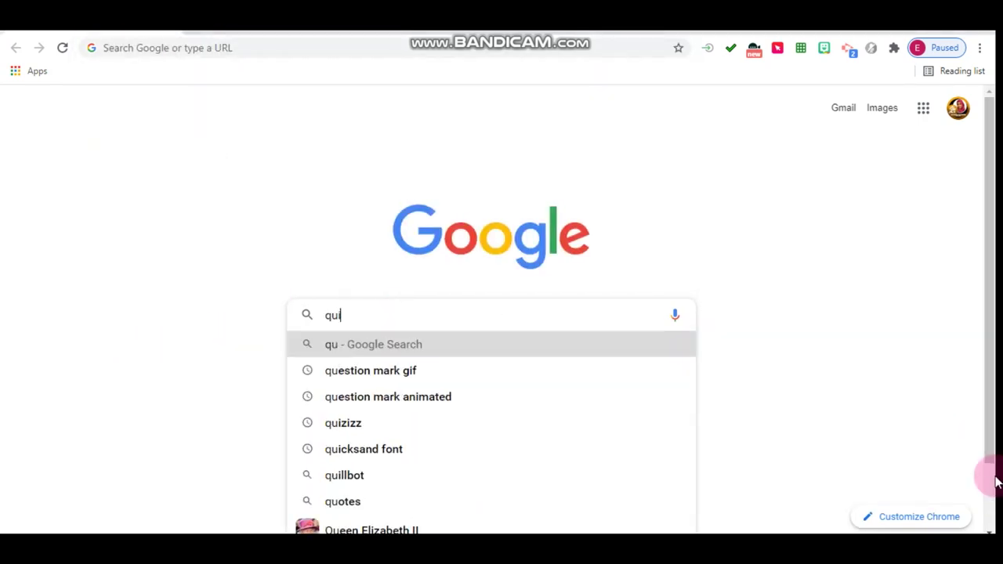
type("zizz")
key("Return")
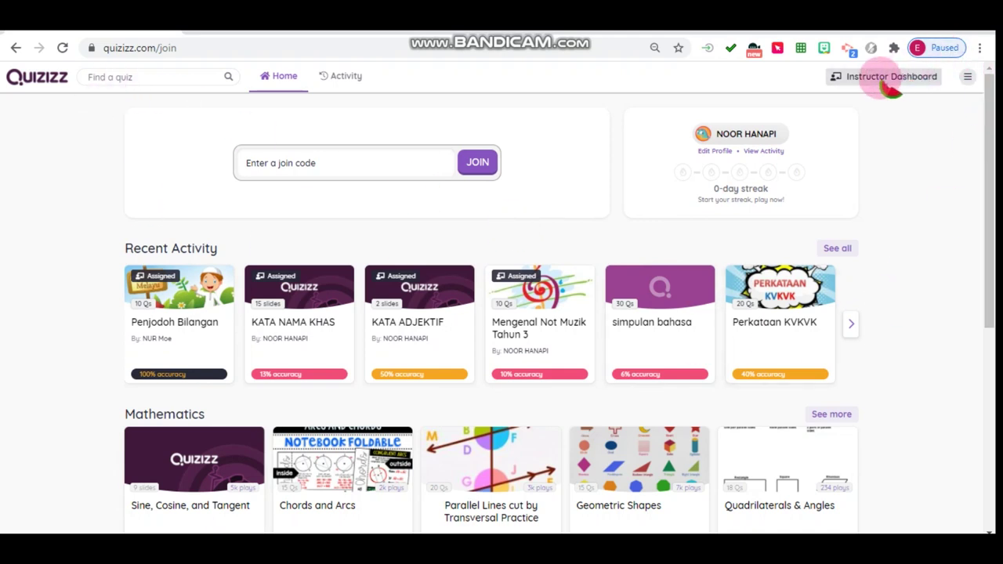
- Log out of Quizizz and log in again with the school Google account listed second
left_click(967, 76)
left_click(921, 157)
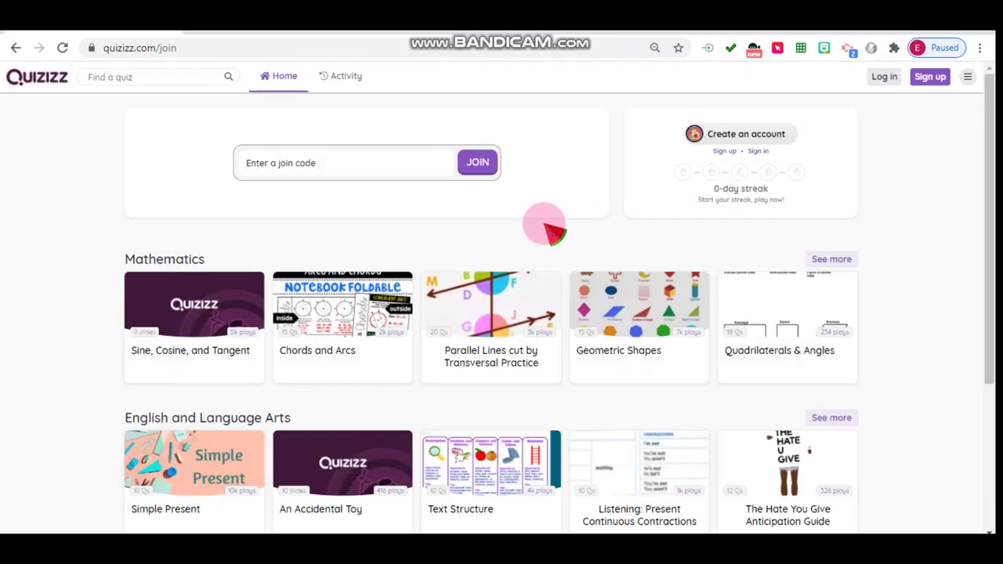
left_click(884, 79)
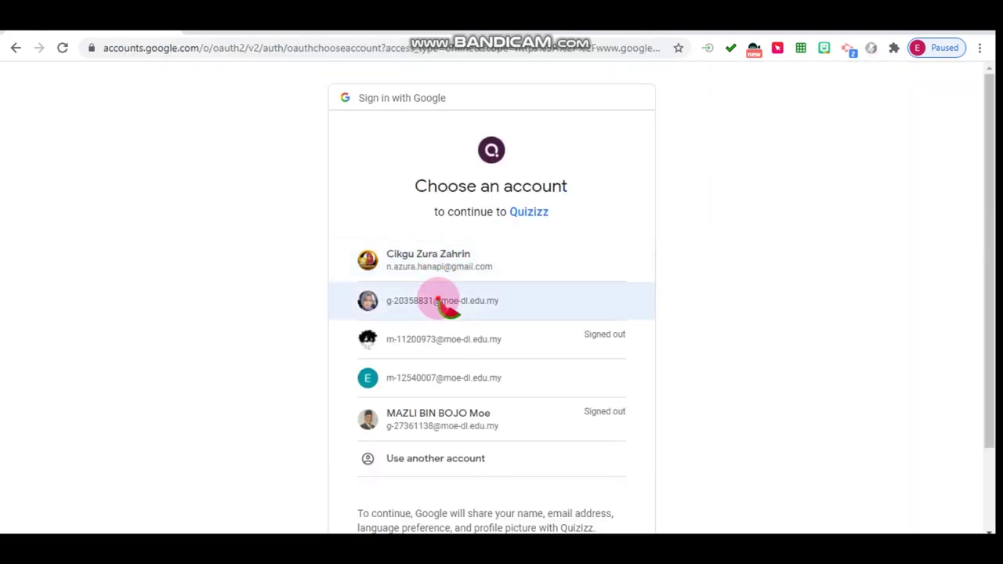
left_click(435, 300)
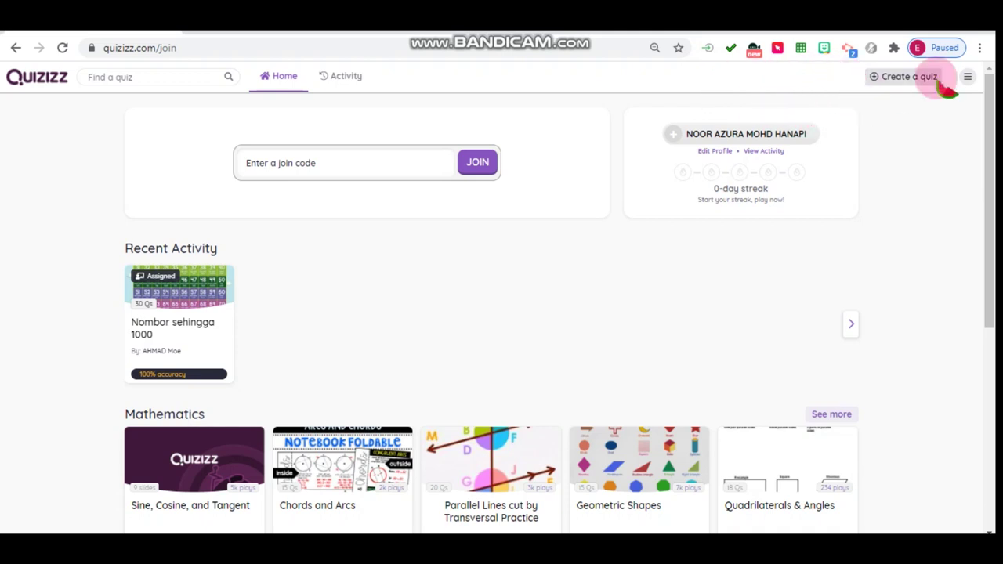
- Log out of the current Quizizz account and log in with the teacher's Google account
left_click(968, 79)
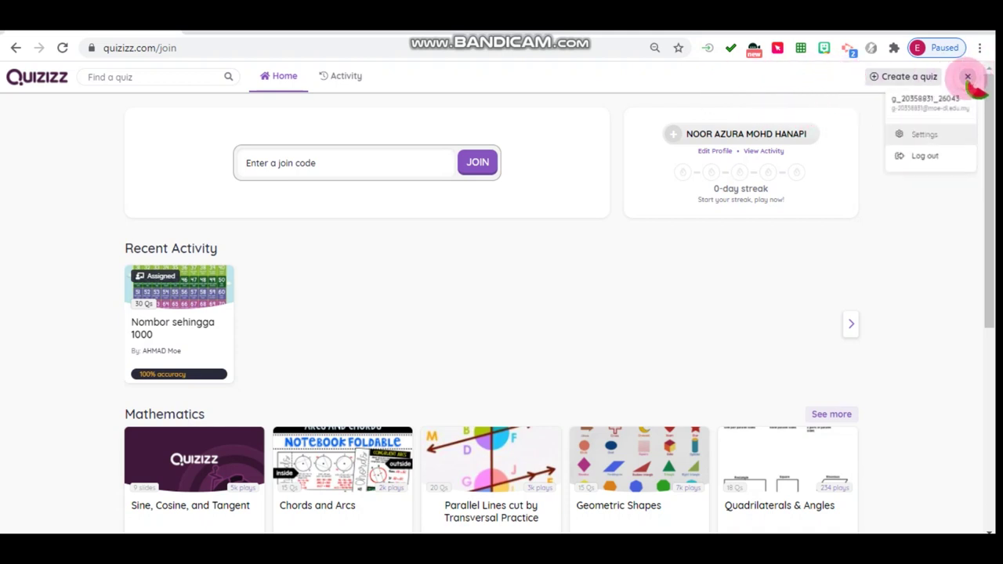
left_click(918, 154)
left_click(883, 77)
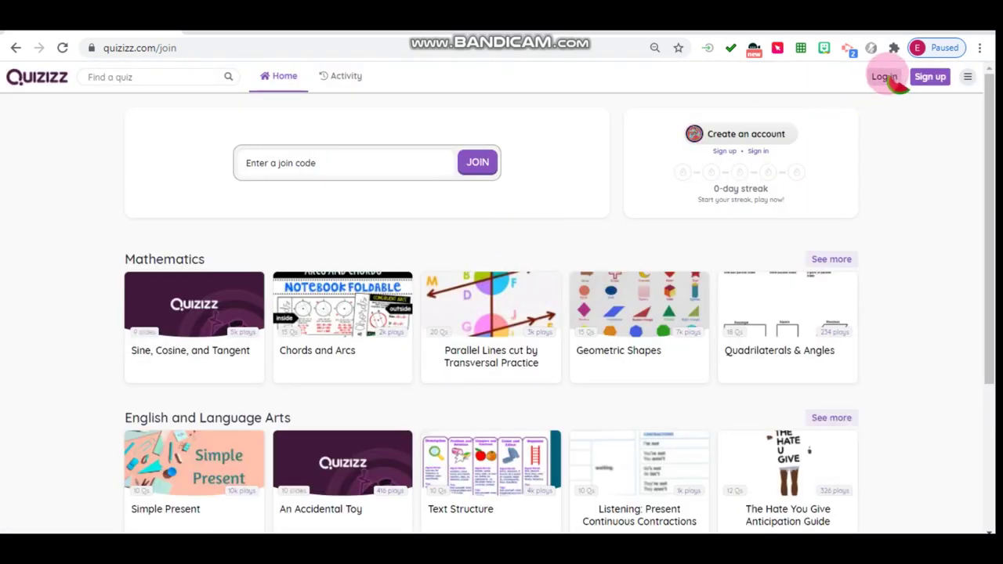
left_click(885, 77)
left_click(523, 246)
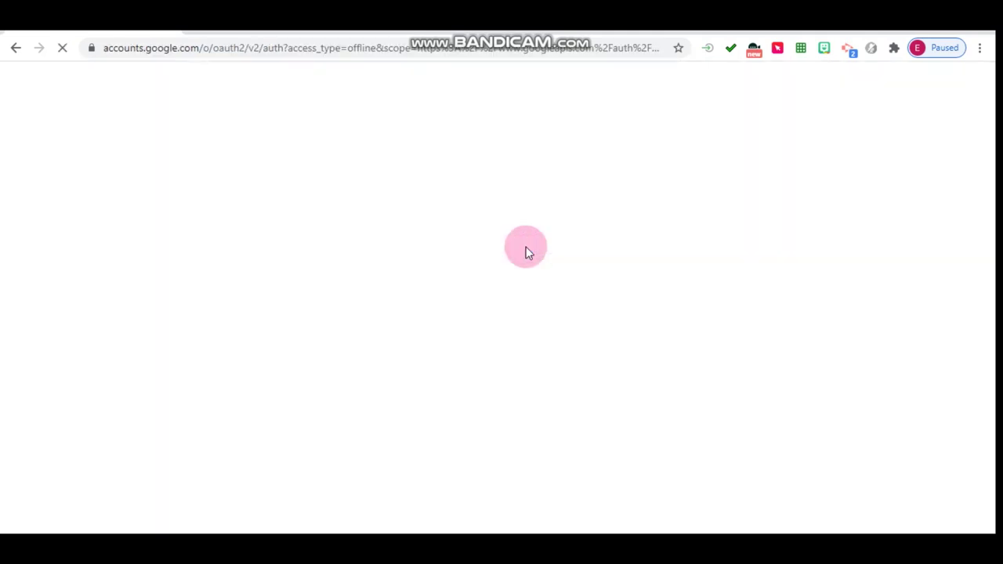
left_click(427, 312)
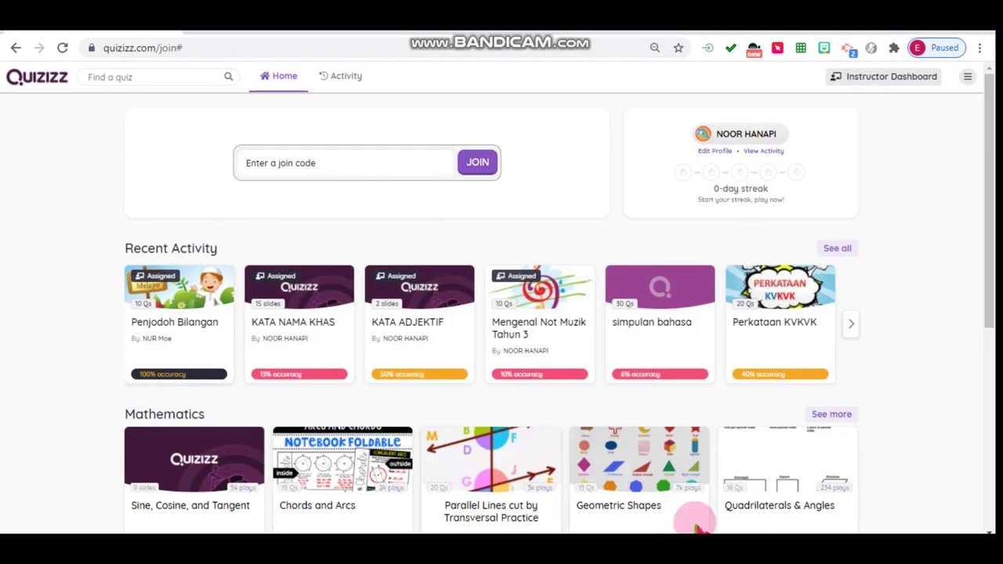
- Open the instructor dashboard with all its navigation entries expanded, and view the Super upgrade offer before returning to it
left_click(887, 76)
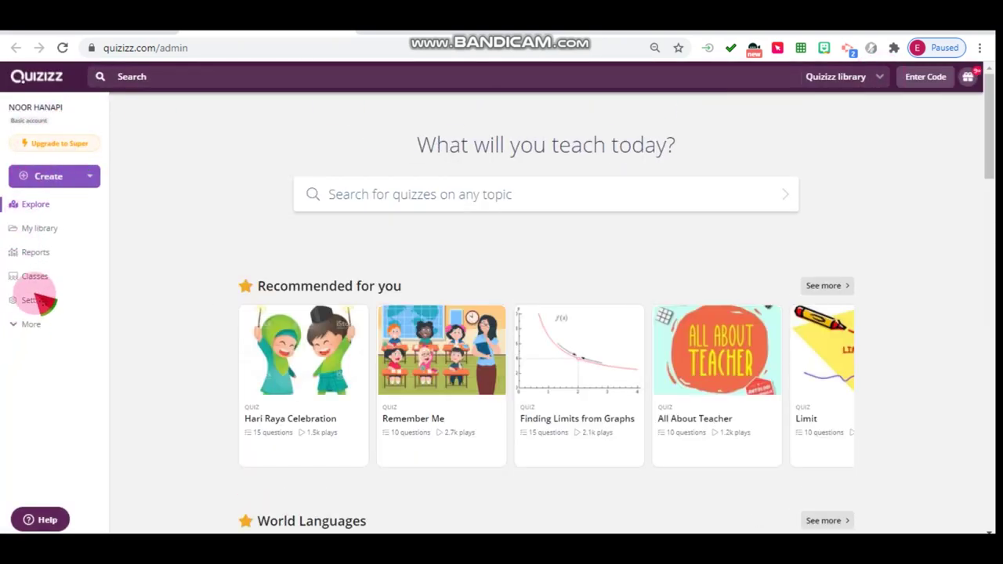
left_click(32, 326)
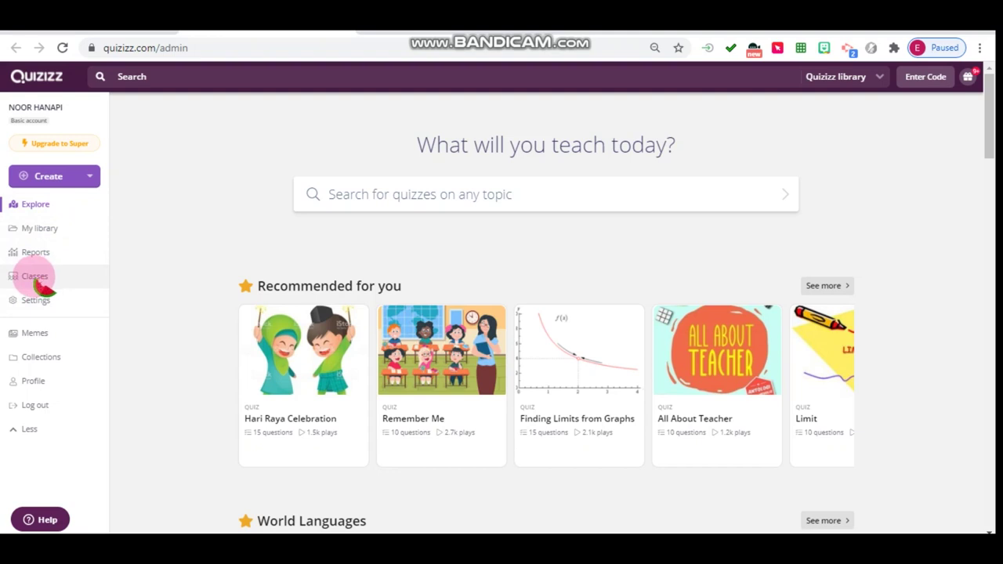
left_click(57, 146)
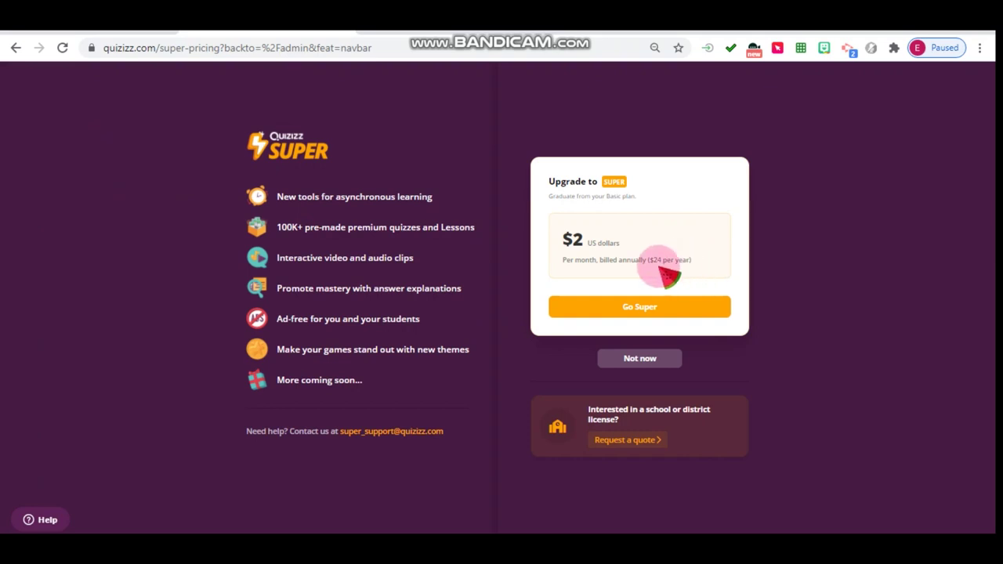
left_click(13, 49)
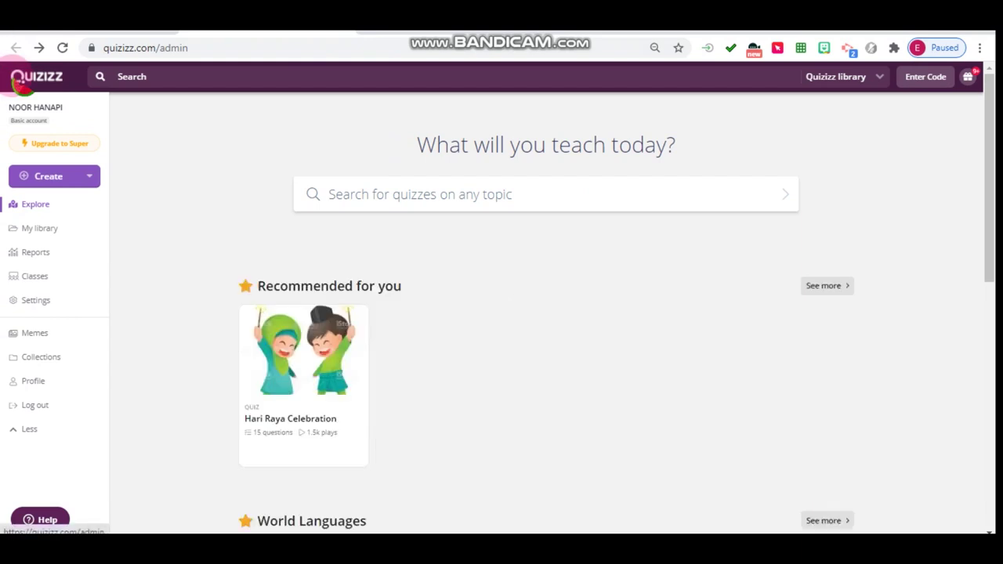
- Create a new lesson named "BAHASA MELAYU : KATA MAJMUK" and choose its relevant subject
left_click(48, 178)
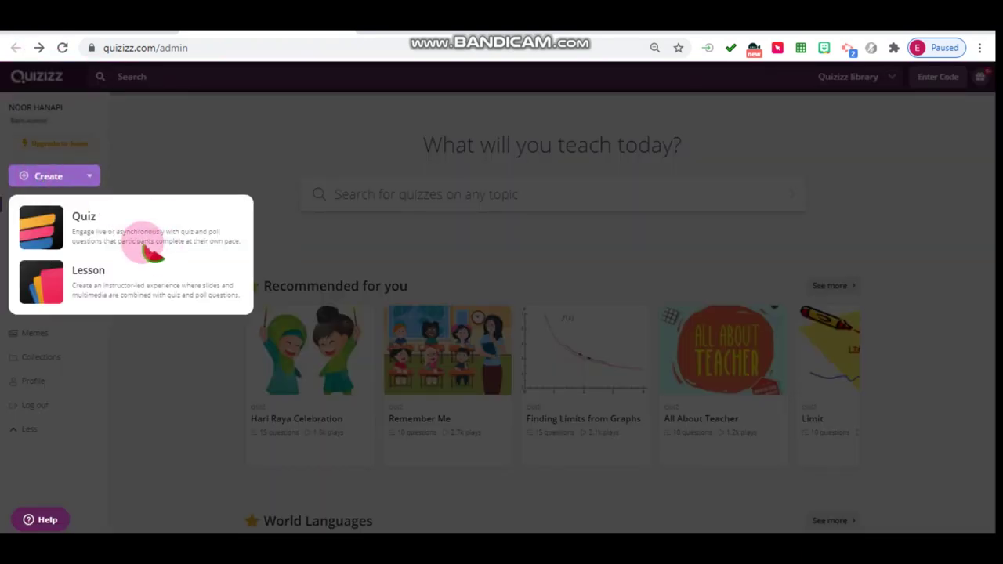
left_click(100, 283)
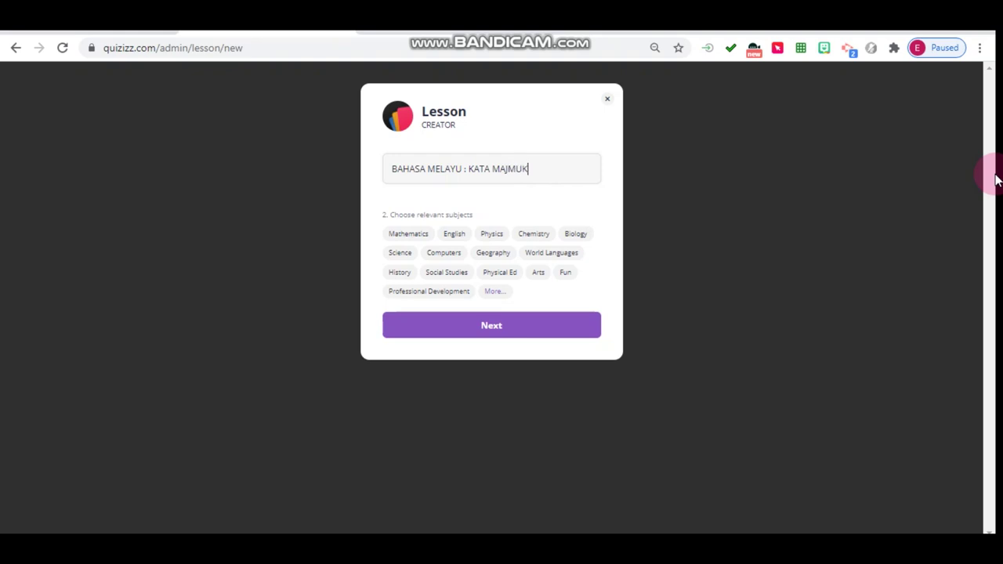
left_click(495, 291)
left_click(454, 234)
left_click(537, 254)
left_click(440, 311)
left_click(440, 368)
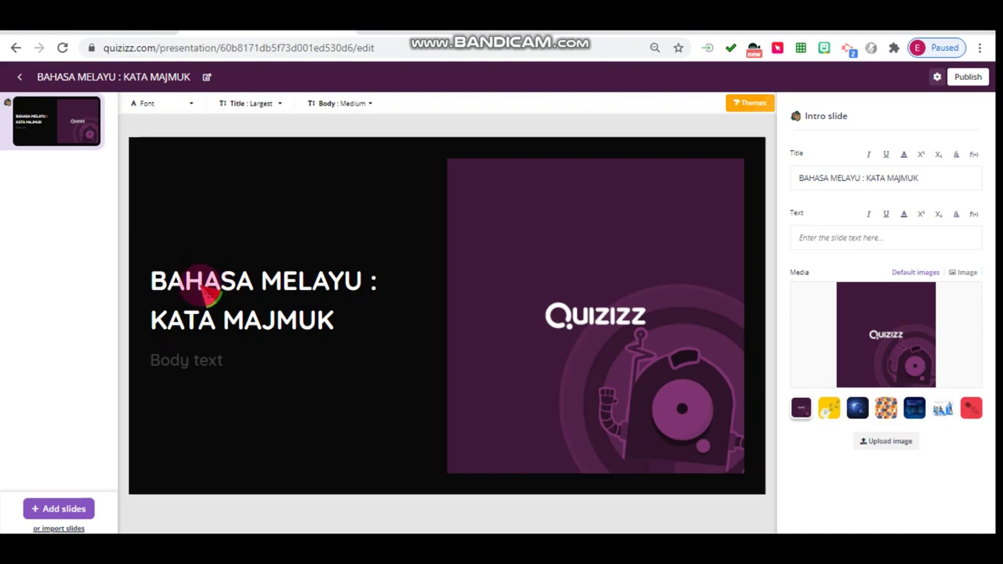
- Try the different default images on the intro slide, ending with the speaker-and-audience illustration
left_click(830, 408)
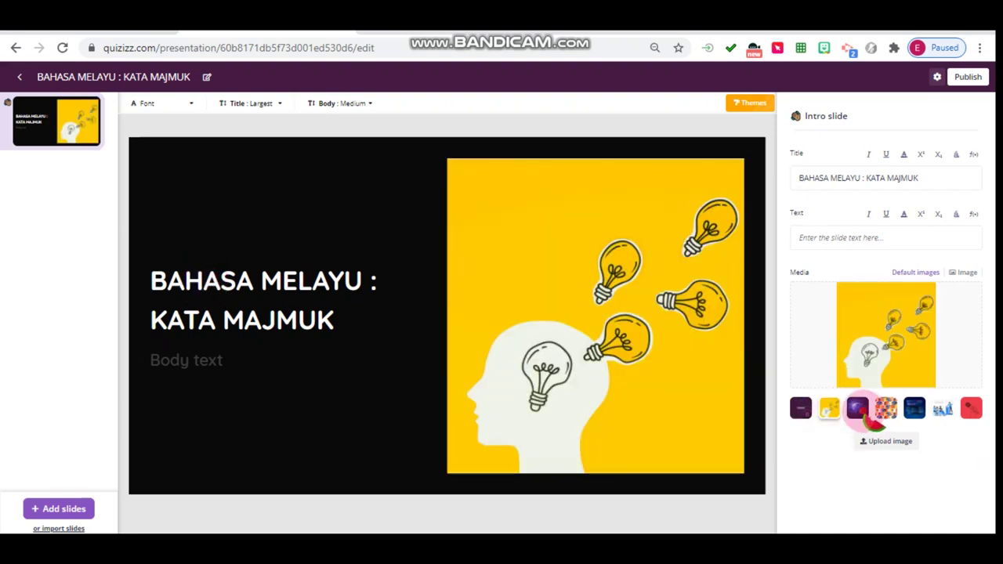
left_click(859, 408)
left_click(885, 408)
left_click(913, 408)
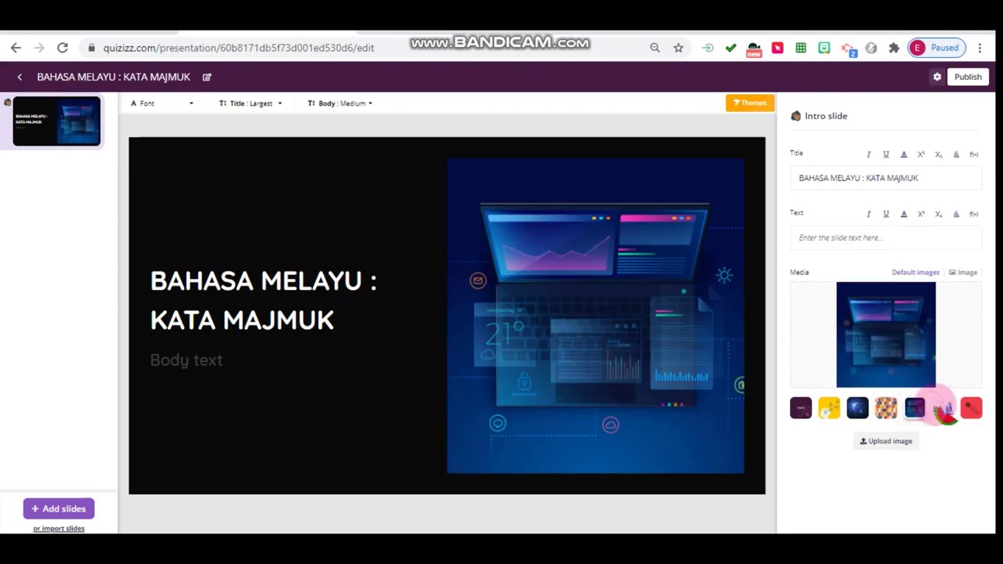
left_click(970, 408)
left_click(943, 408)
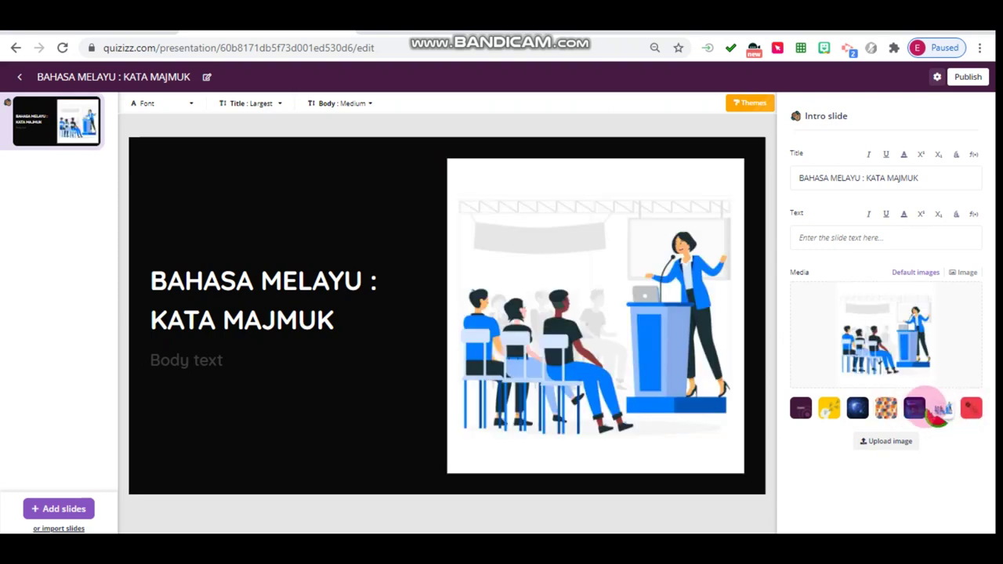
- Upload the "kata majmuk" picture from the COVER PROGRAM folder as the intro slide's image
left_click(889, 441)
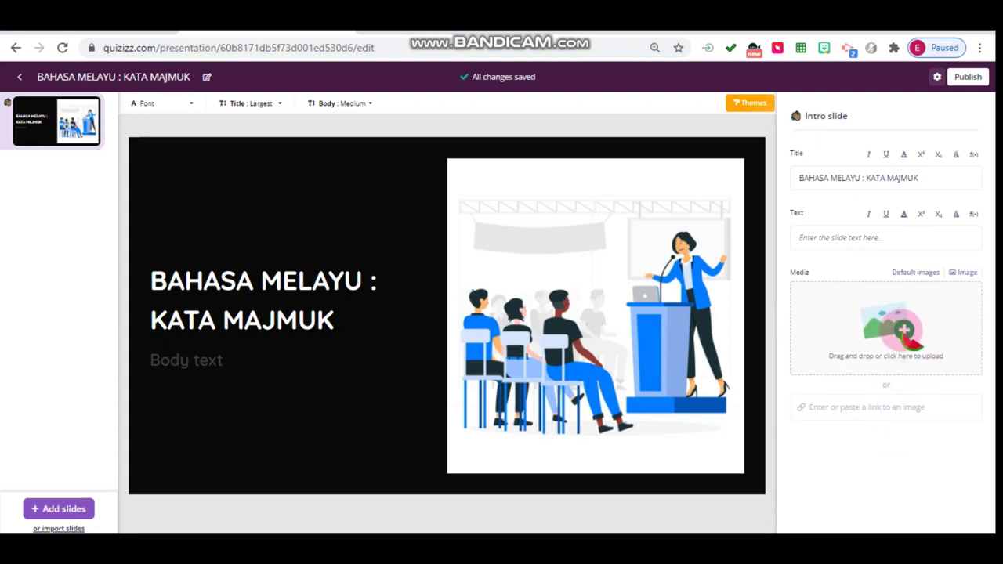
left_click(903, 335)
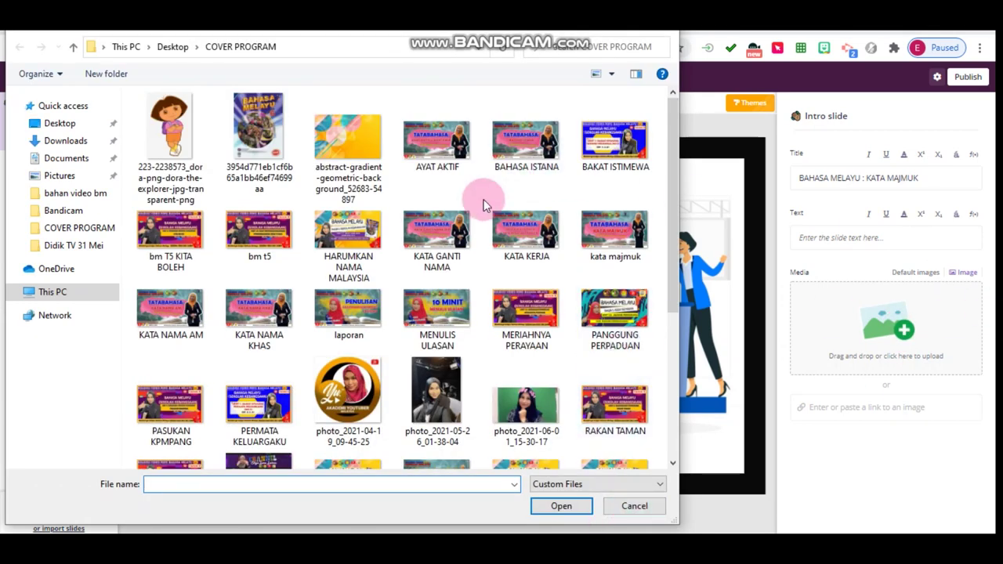
left_click(612, 243)
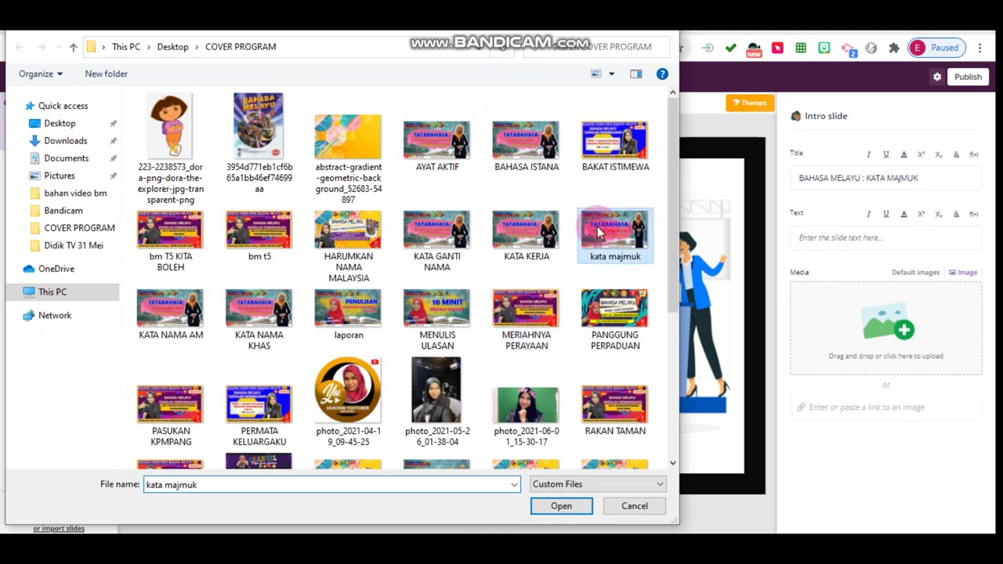
left_click(561, 505)
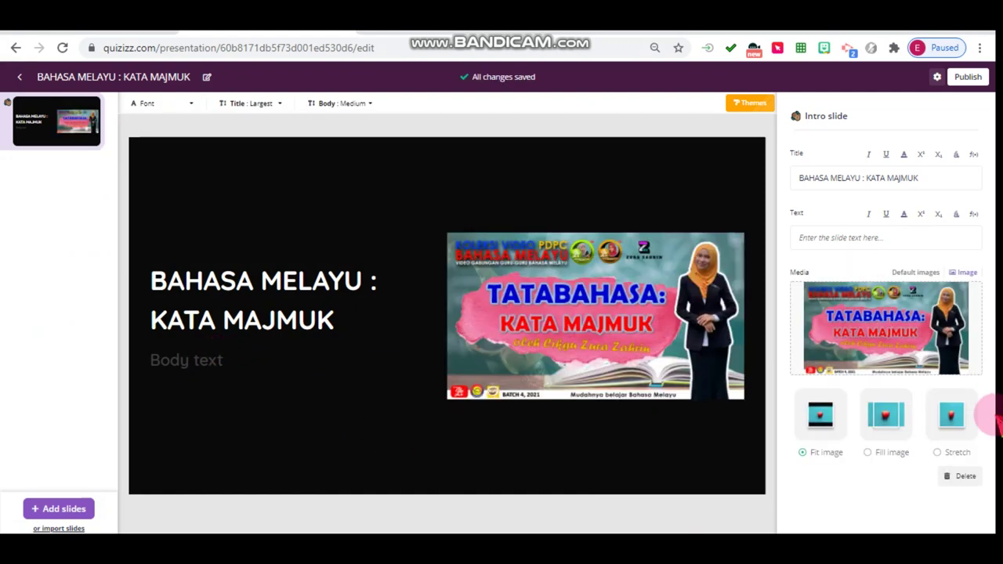
- Enter "oleh" followed by the teacher's name as the intro slide's body text
left_click(204, 370)
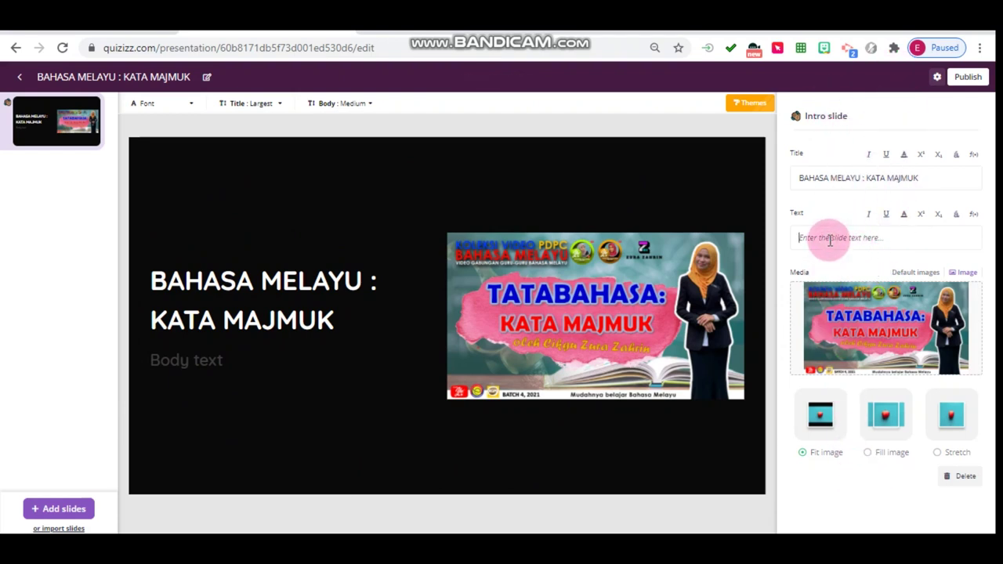
type("OL")
key("BackSpace")
key("BackSpace")
type("oe")
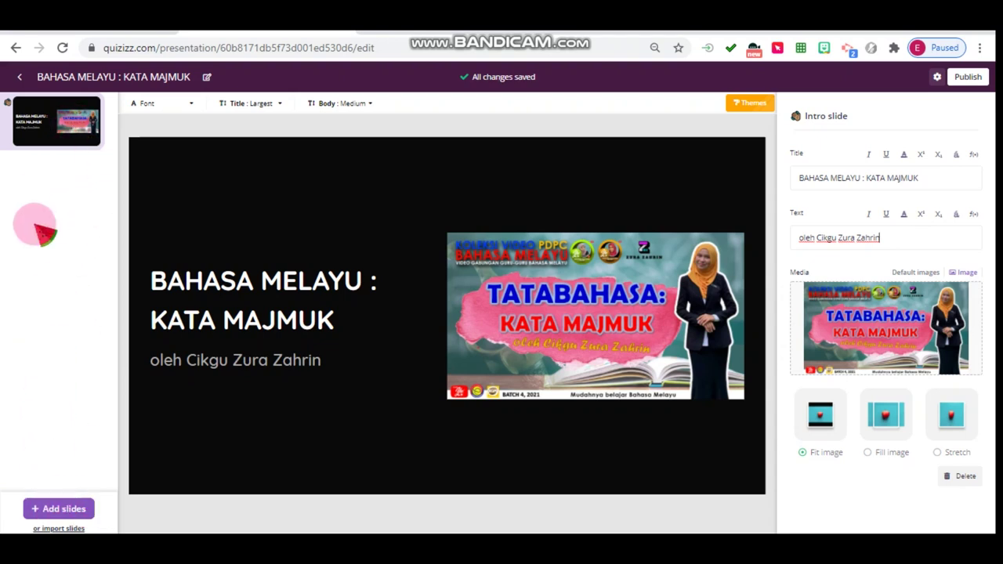
- Examine the web content, slide layouts, media types and interactive questions available for a new slide
left_click(55, 510)
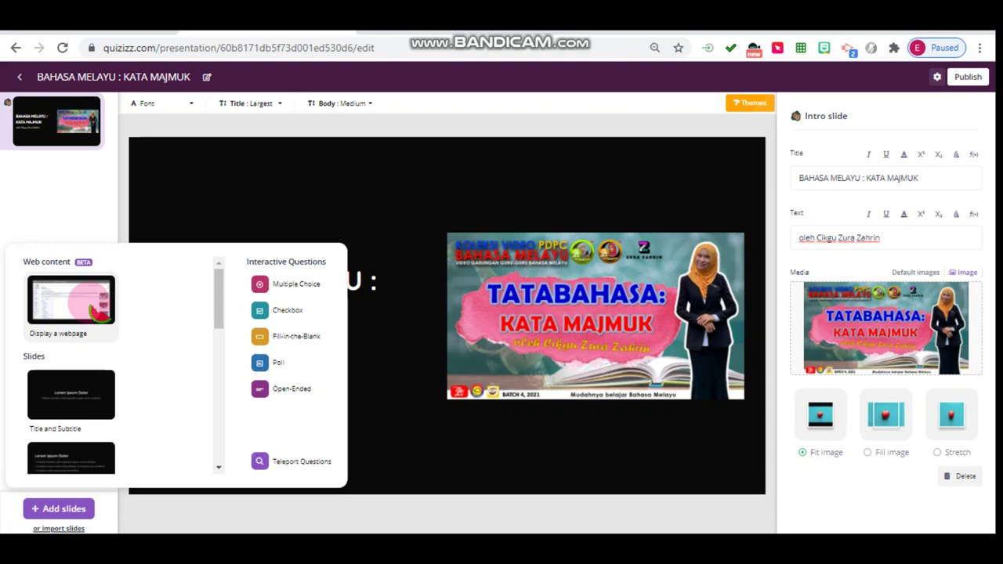
scroll(97, 312, "down", 1)
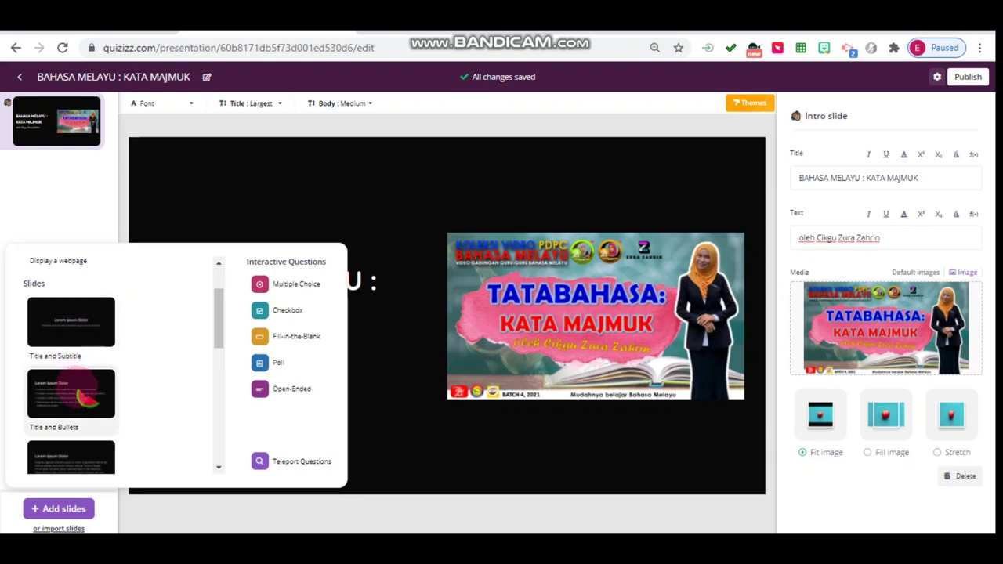
scroll(74, 376, "down", 2)
scroll(73, 313, "up", 2)
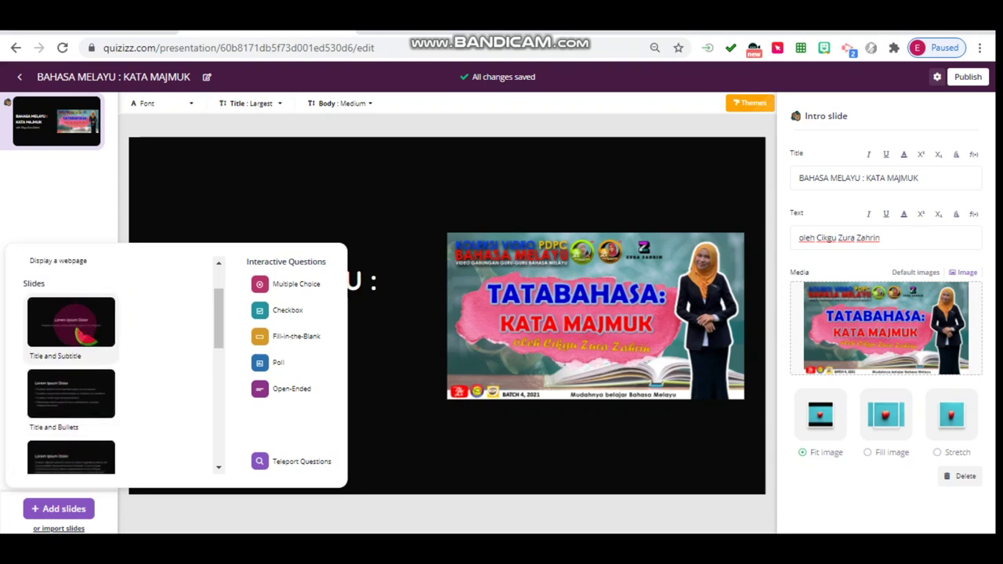
scroll(71, 392, "down", 1)
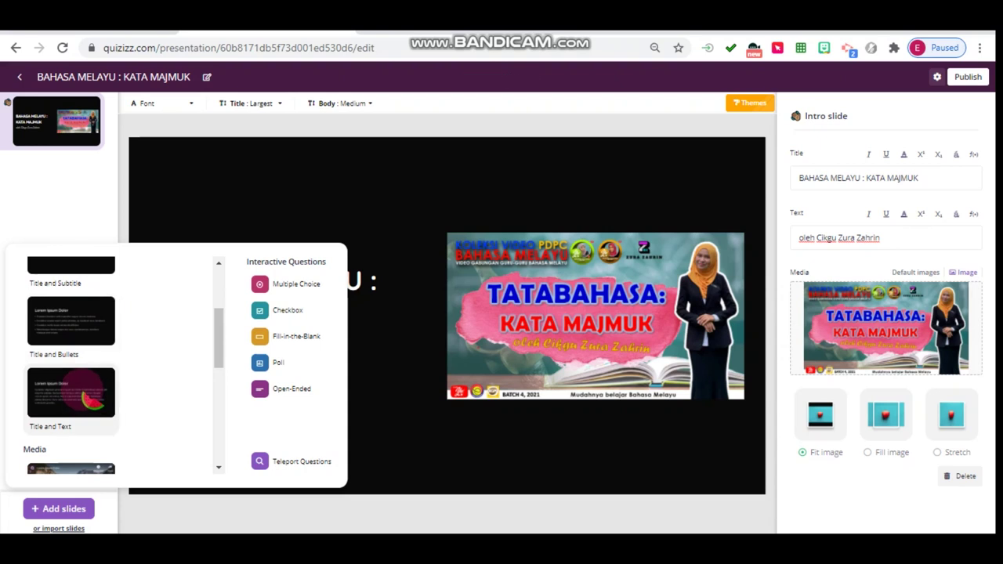
scroll(82, 396, "down", 1)
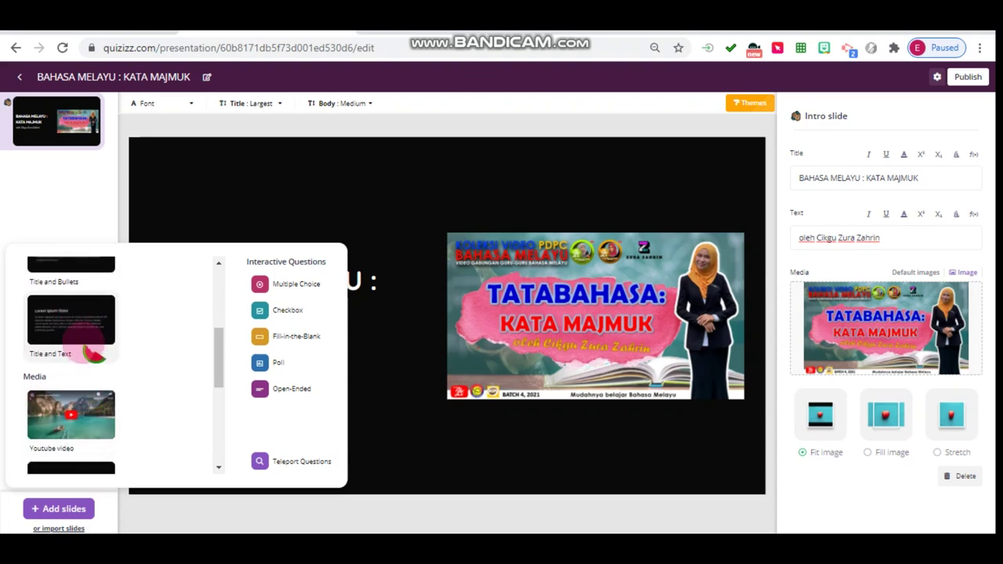
scroll(82, 388, "down", 1)
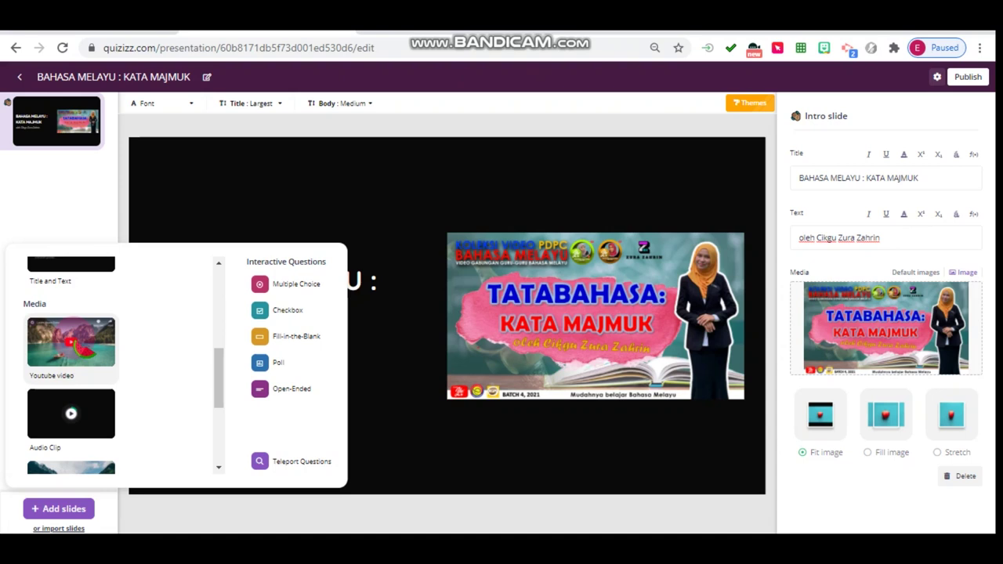
scroll(70, 342, "down", 1)
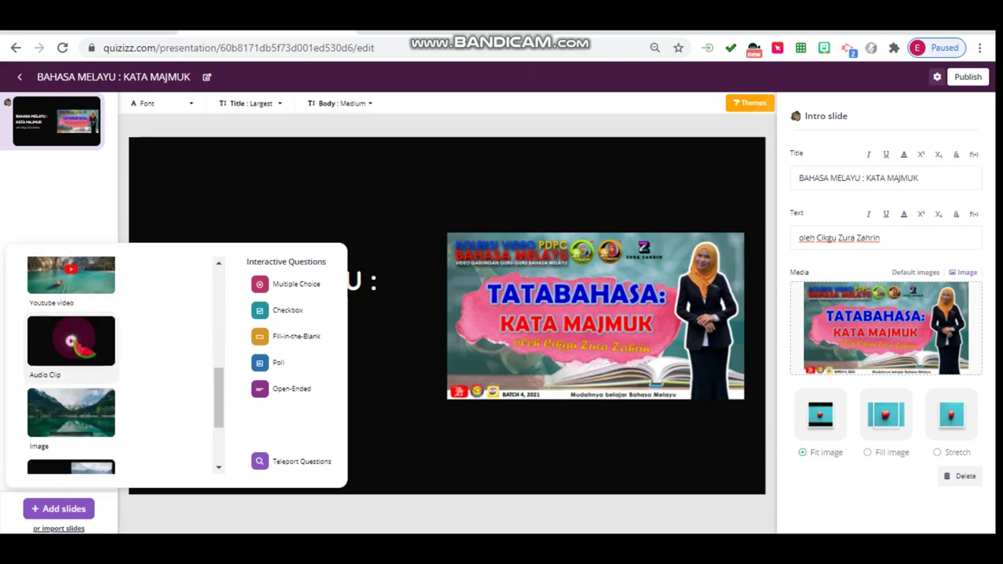
scroll(70, 343, "down", 2)
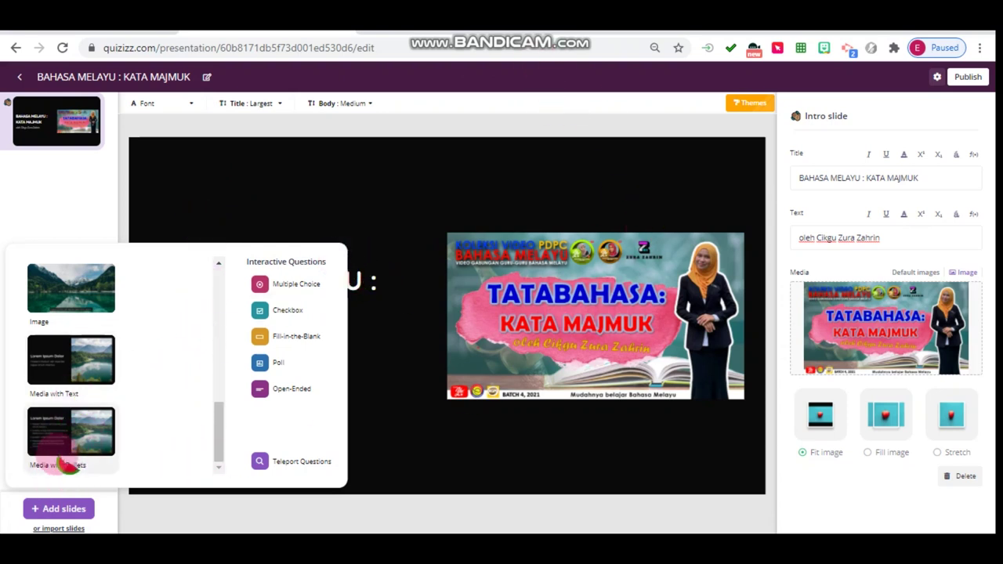
scroll(71, 457, "up", 3)
scroll(71, 457, "up", 3)
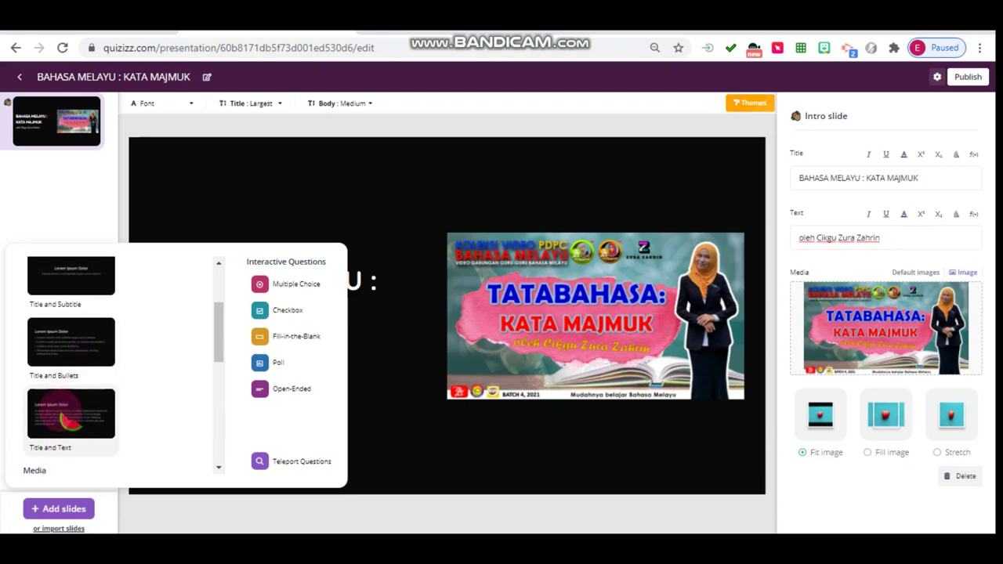
- Add a Title and Text slide after the intro slide and title it "APAKAH ITU KATA MAJMUK?"
scroll(66, 419, "up", 2)
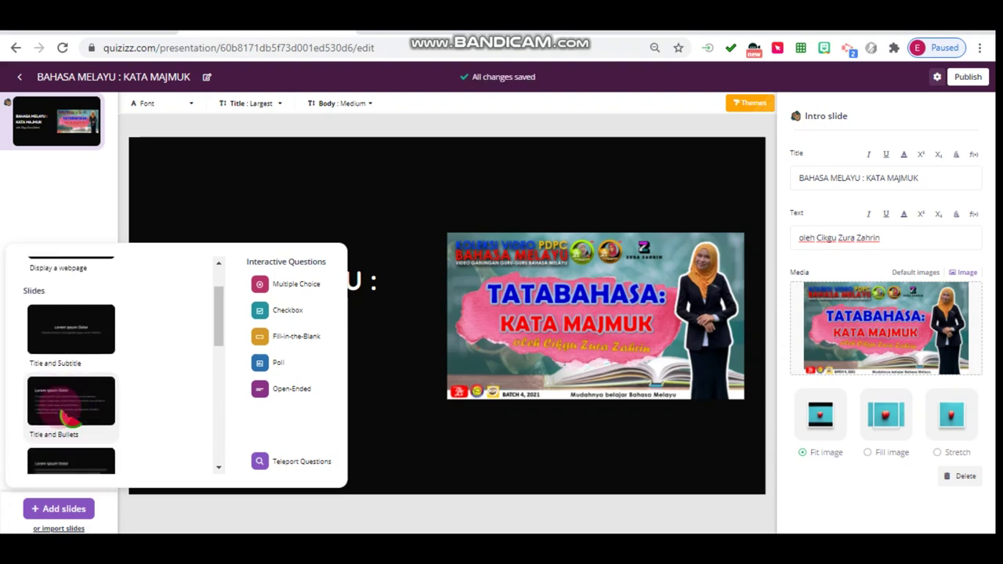
scroll(67, 419, "down", 2)
left_click(69, 413)
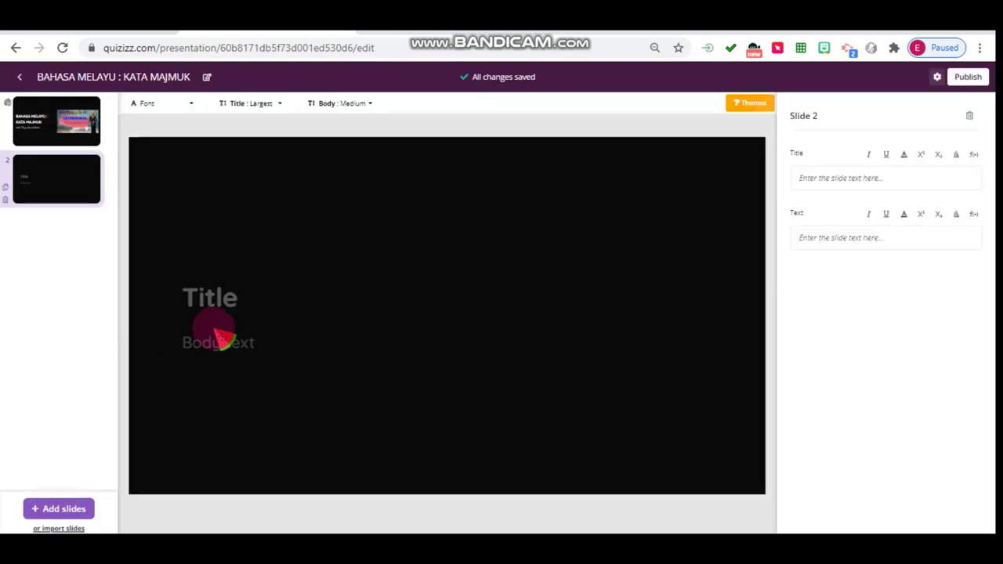
left_click(219, 305)
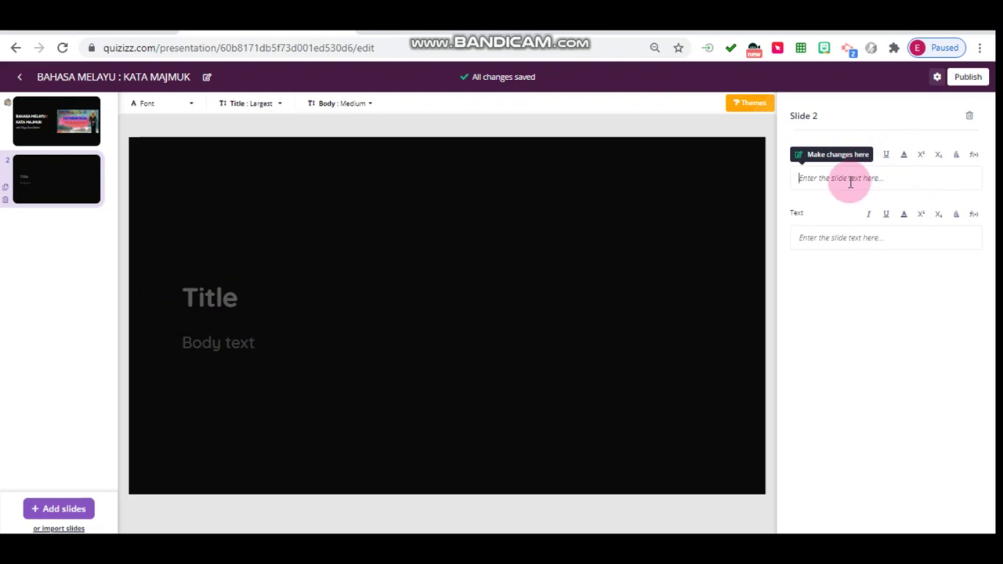
type("APA")
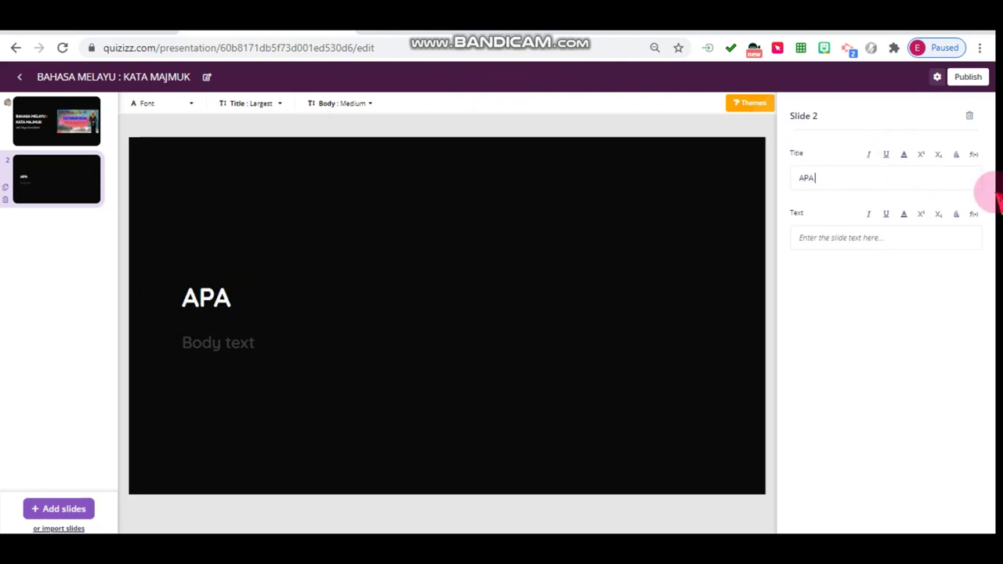
type(" KAH ITU KATA")
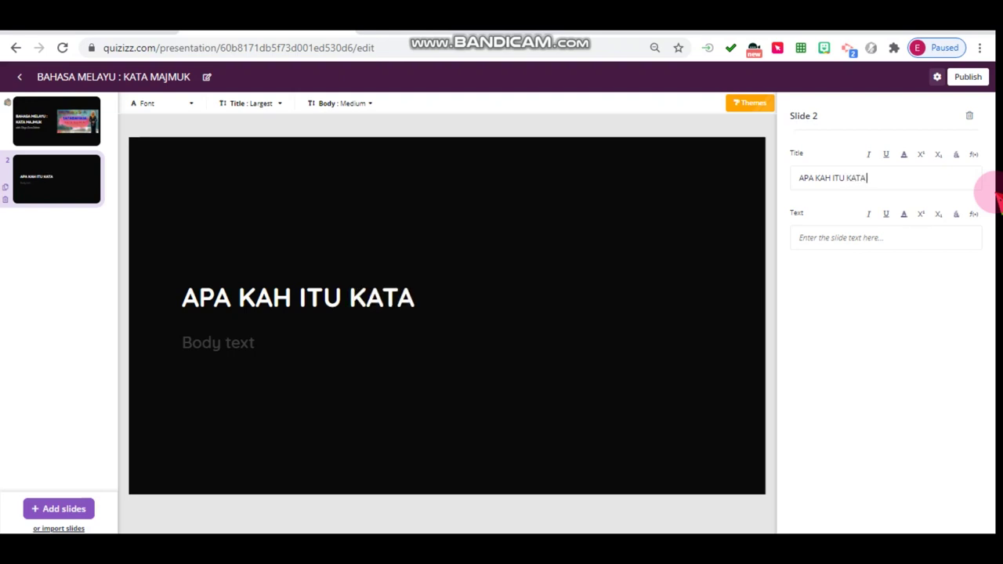
type(" MAJMUK?")
left_click(813, 178)
key("BackSpace")
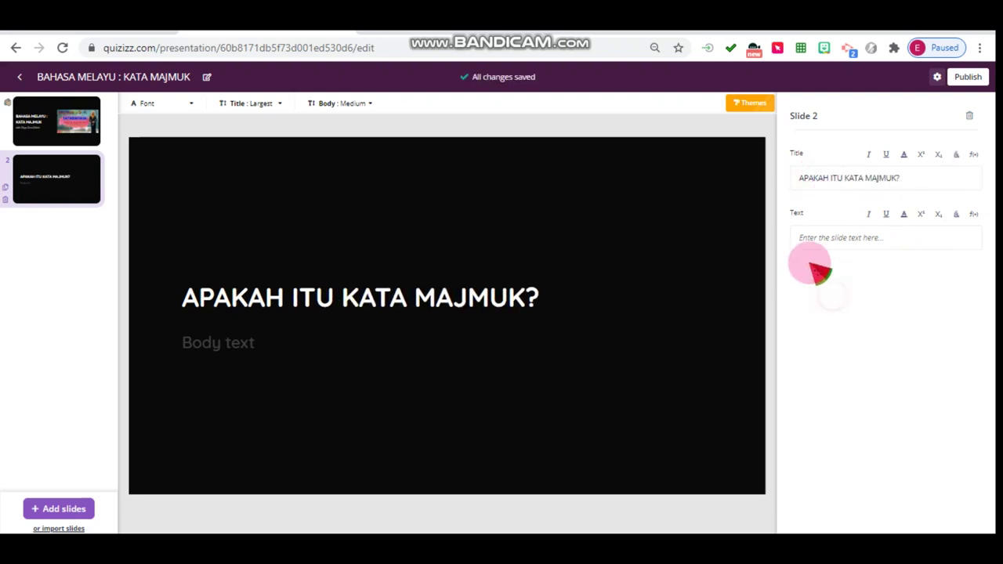
- Enter "Kata Majmuk ialah perkataan yang terhasil daripada gabungan dua perkataan dan membawa maksud tersendiri." as slide 2's body text
left_click(210, 350)
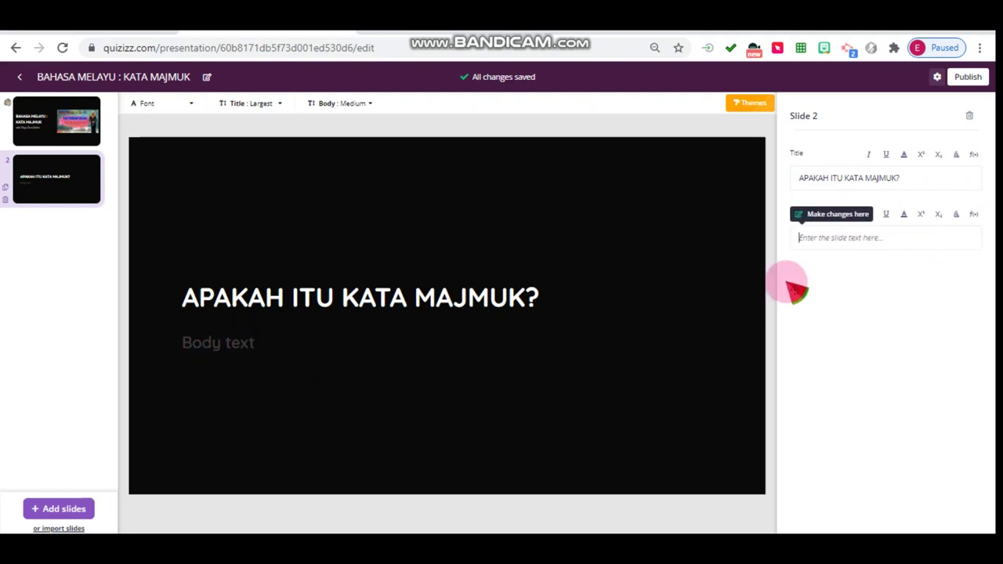
left_click(868, 265)
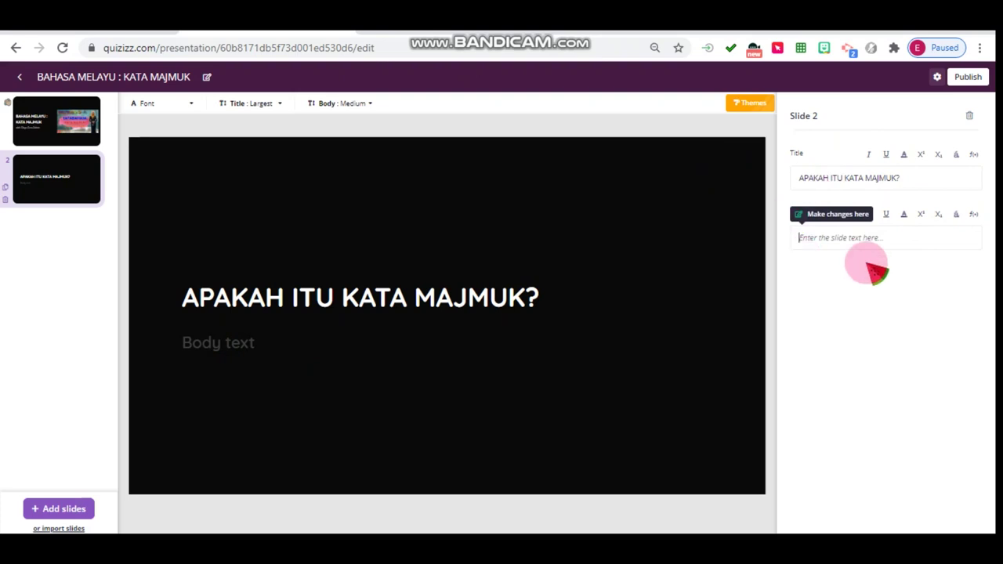
left_click(831, 238)
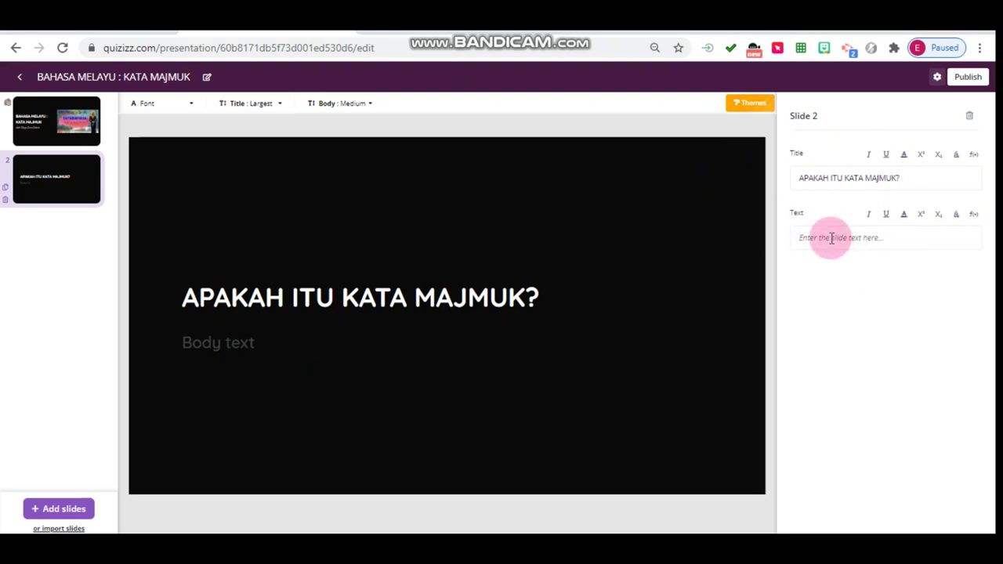
type("K")
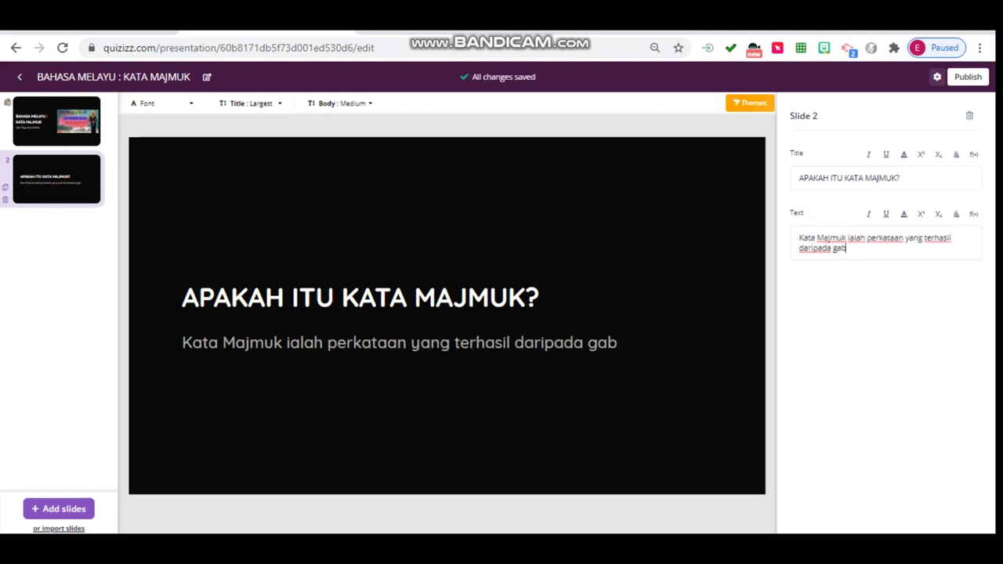
type("a perkataan dan membawa maksud tersendiri.")
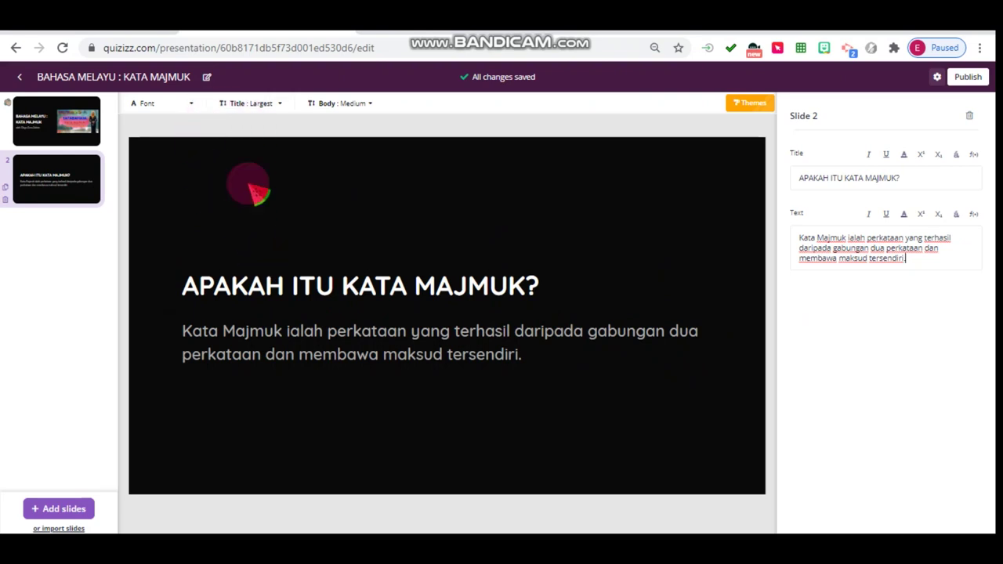
- Enlarge slide 2's body text, trying Large and settling on the Largest size
left_click(278, 103)
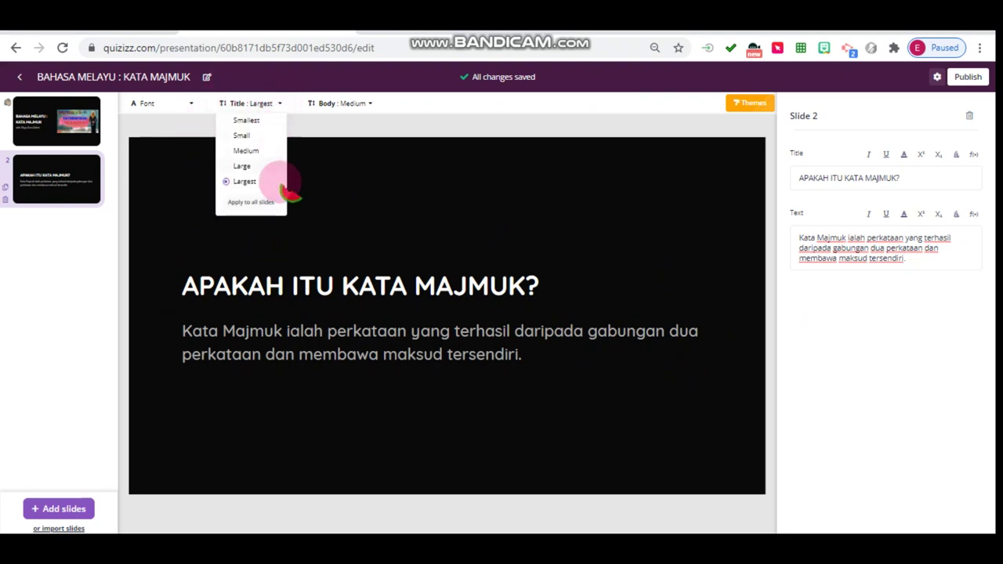
left_click(360, 289)
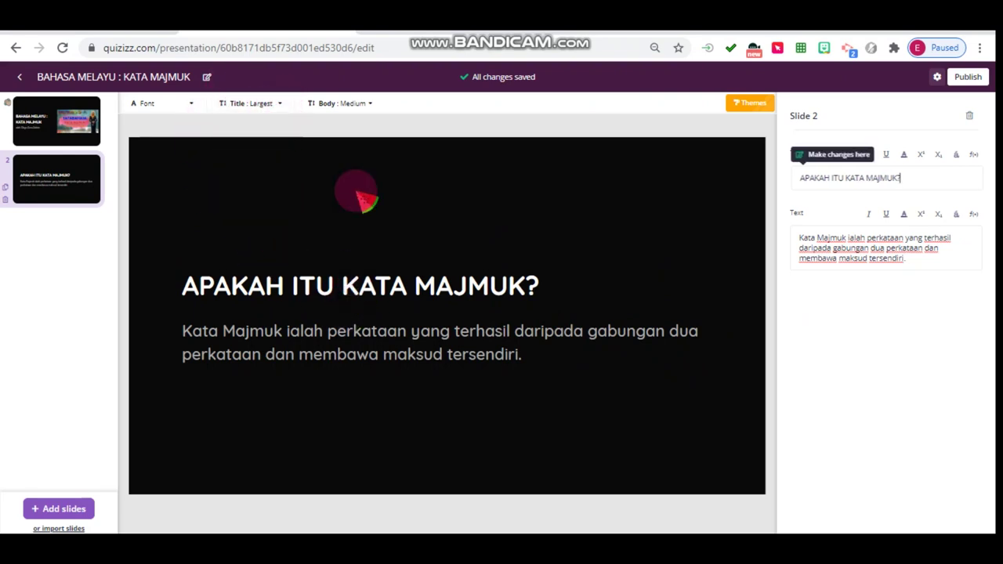
left_click(370, 104)
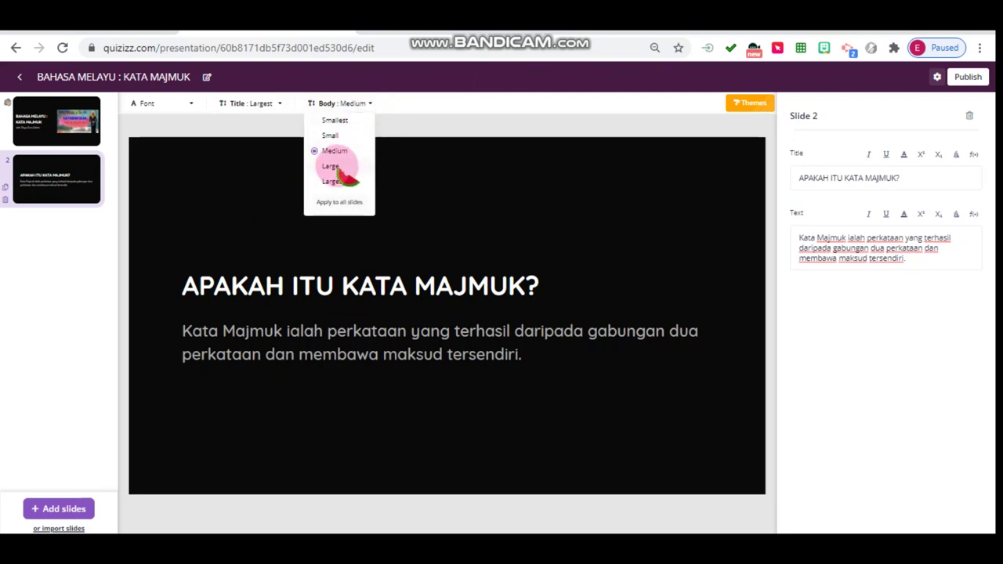
left_click(330, 166)
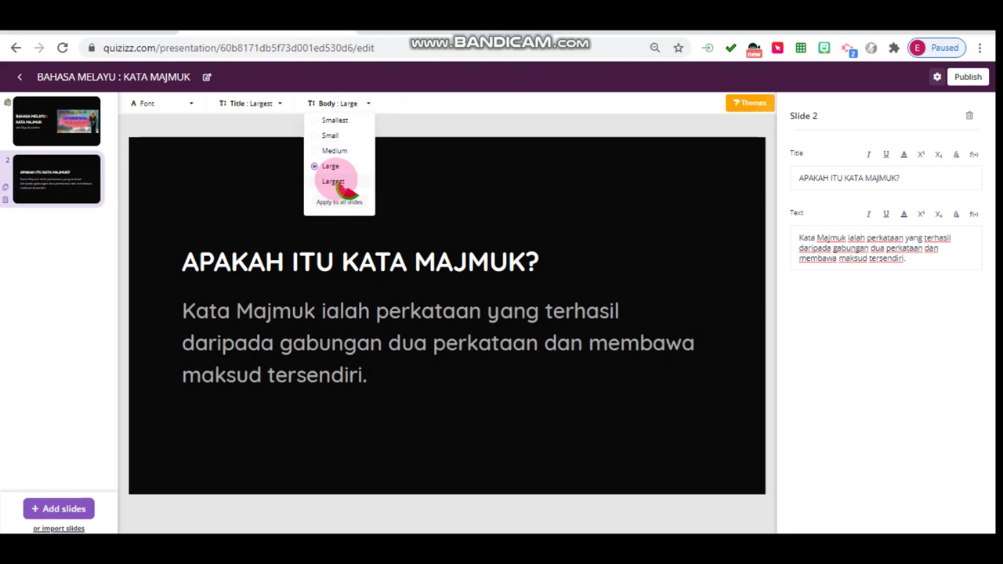
left_click(333, 181)
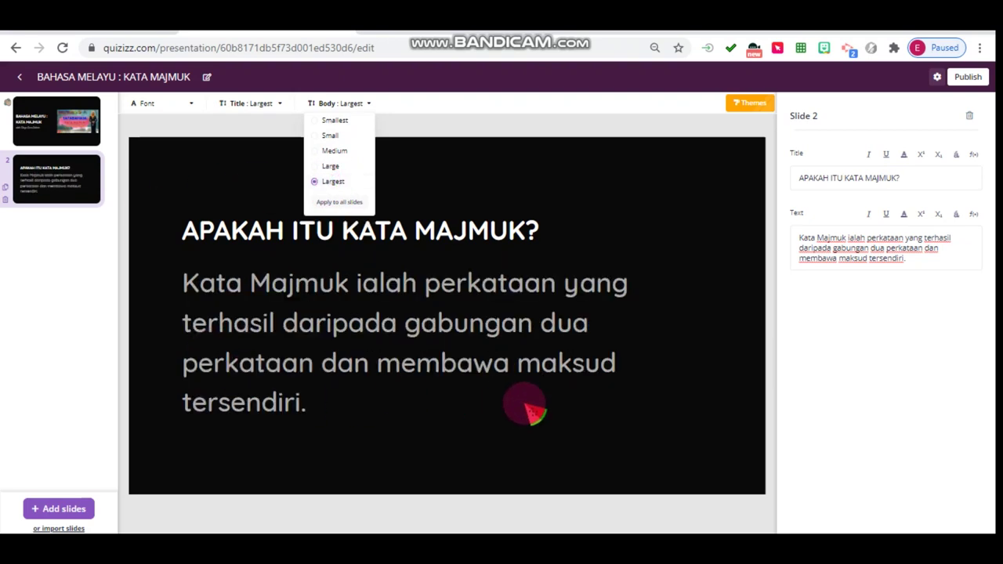
left_click(686, 191)
- Examine the available themes, trying the white and black basic presets, without applying a new one
left_click(750, 103)
left_click_drag(648, 153, 665, 330)
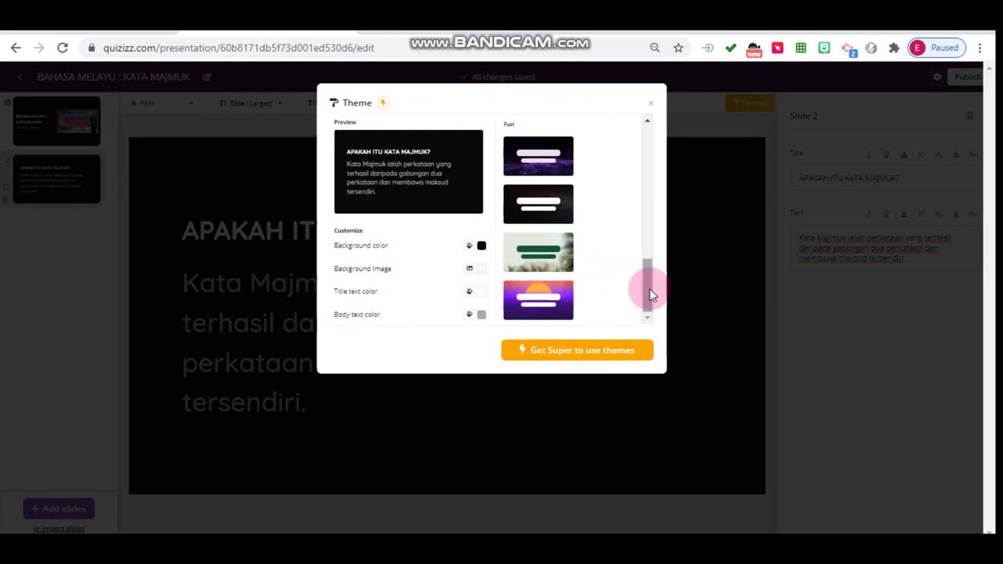
left_click_drag(649, 294, 625, 152)
left_click(526, 154)
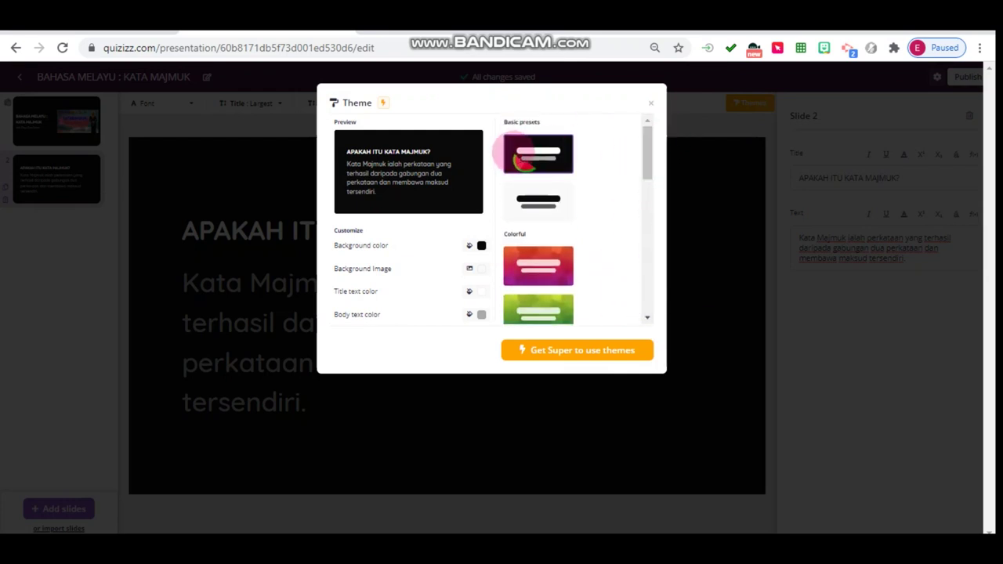
left_click(524, 206)
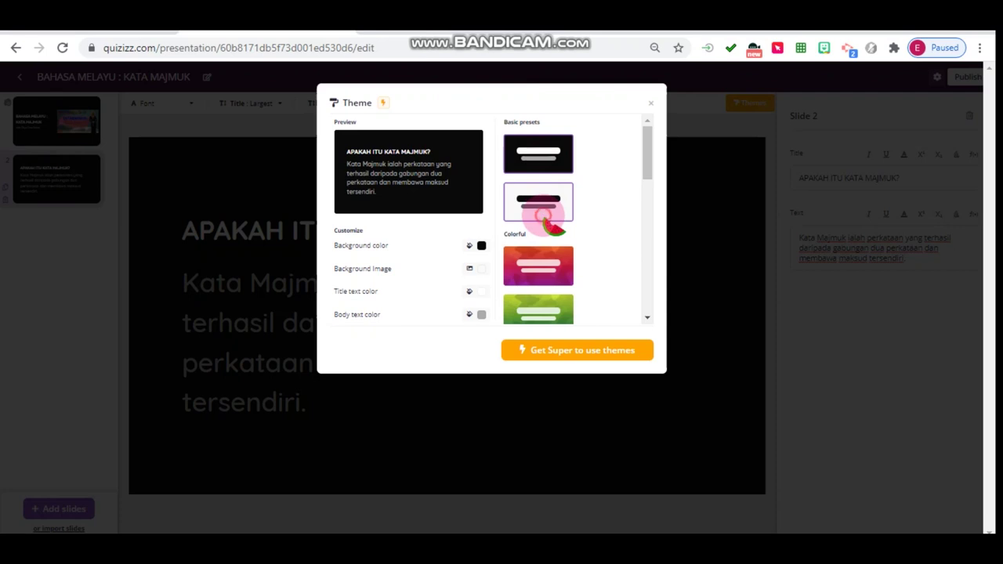
left_click(538, 151)
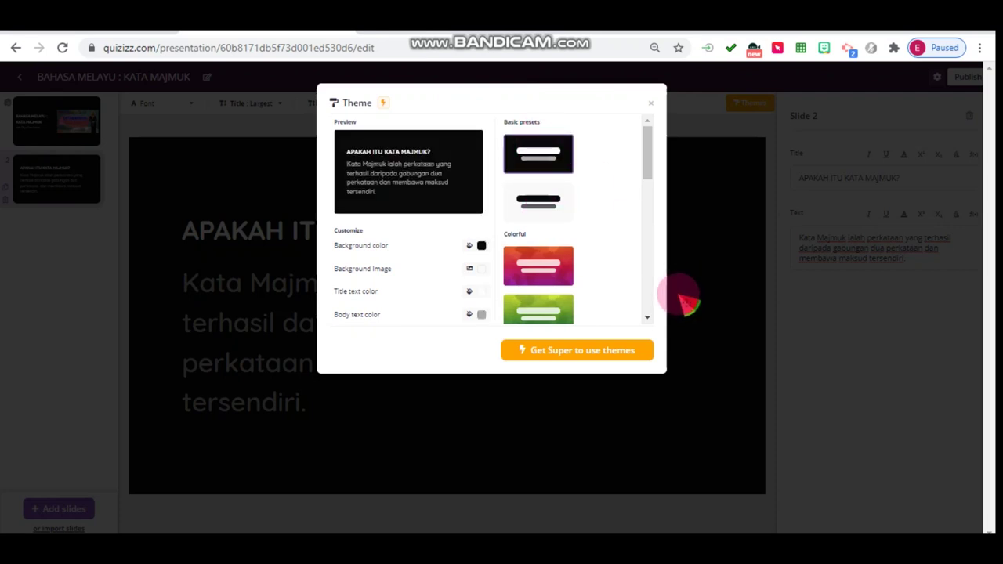
left_click(651, 105)
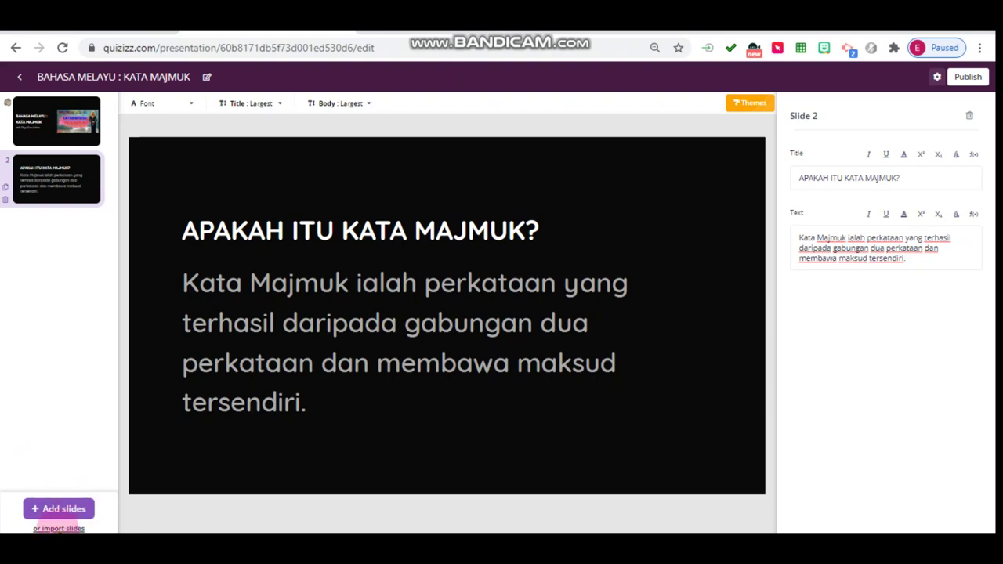
- Open the slide import and examine its Google Slides and Powerpoint instructions, ending on the PDF option
left_click(59, 528)
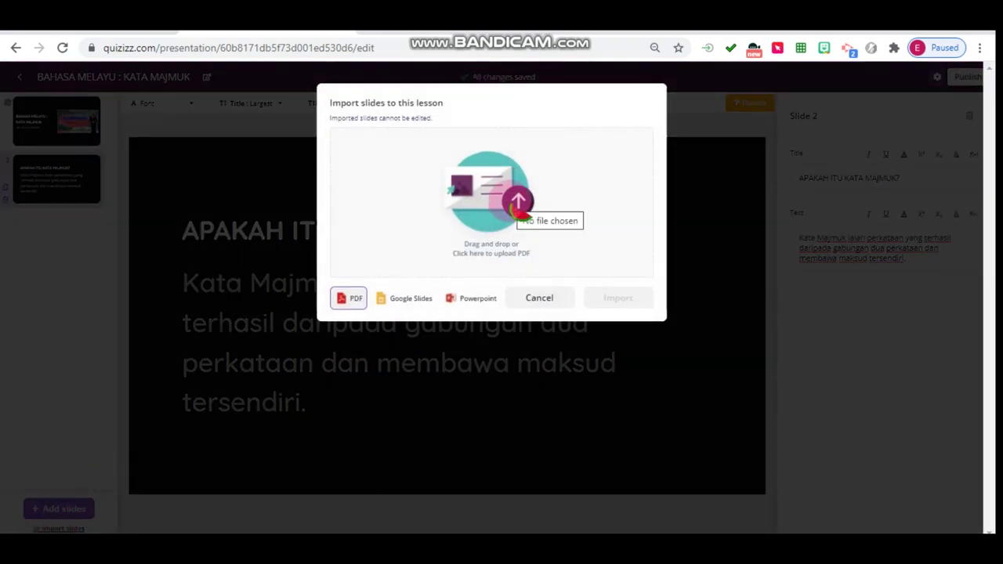
left_click(398, 304)
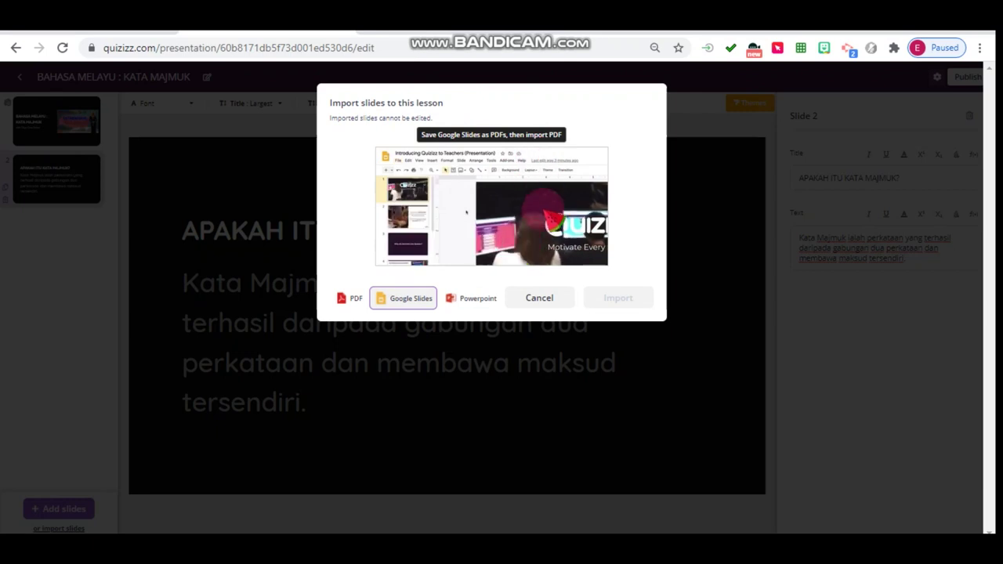
left_click(466, 300)
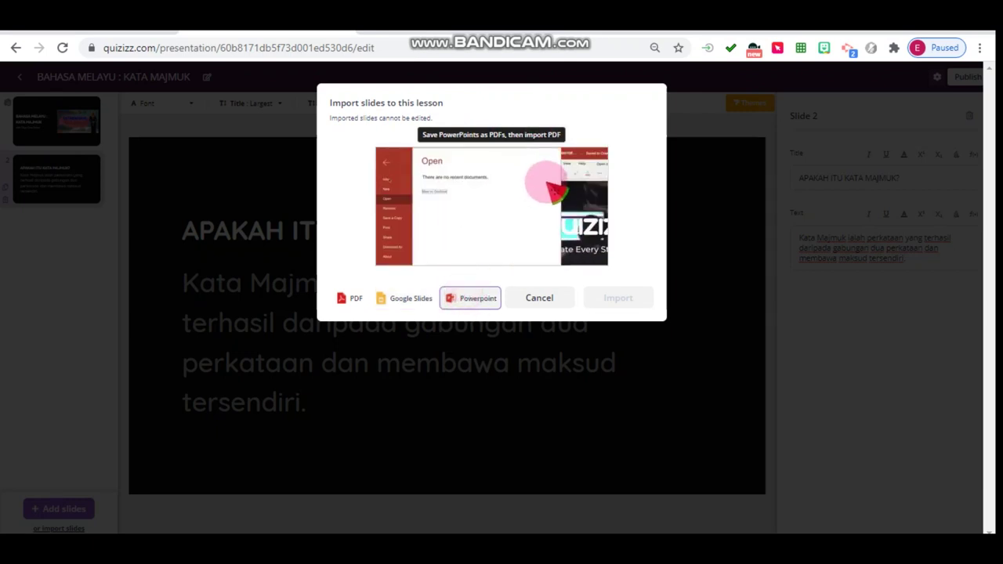
left_click(349, 298)
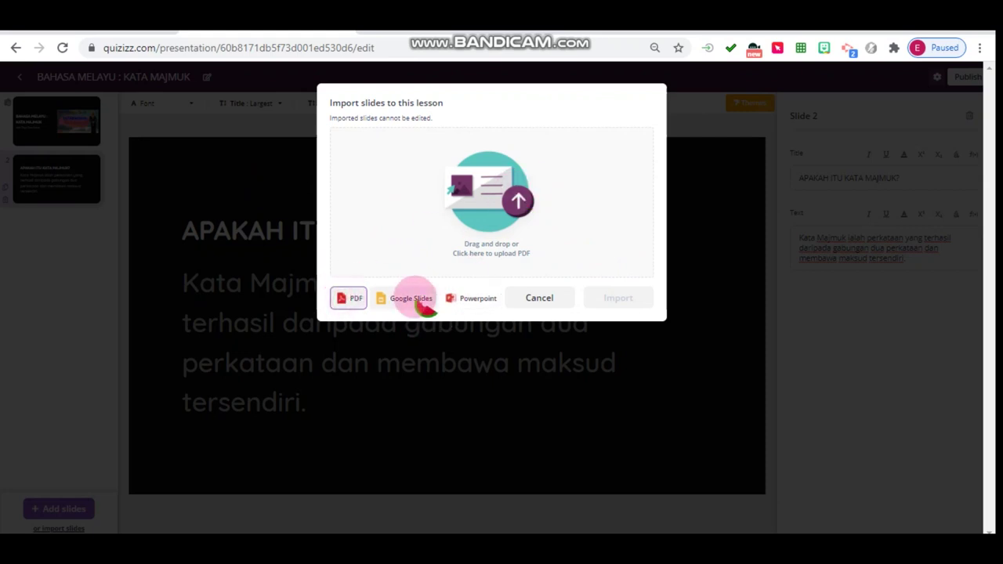
- Import all 20 slides of the "KATA MAJMUK" PDF from the Desktop into the lesson
left_click(514, 204)
left_click(66, 128)
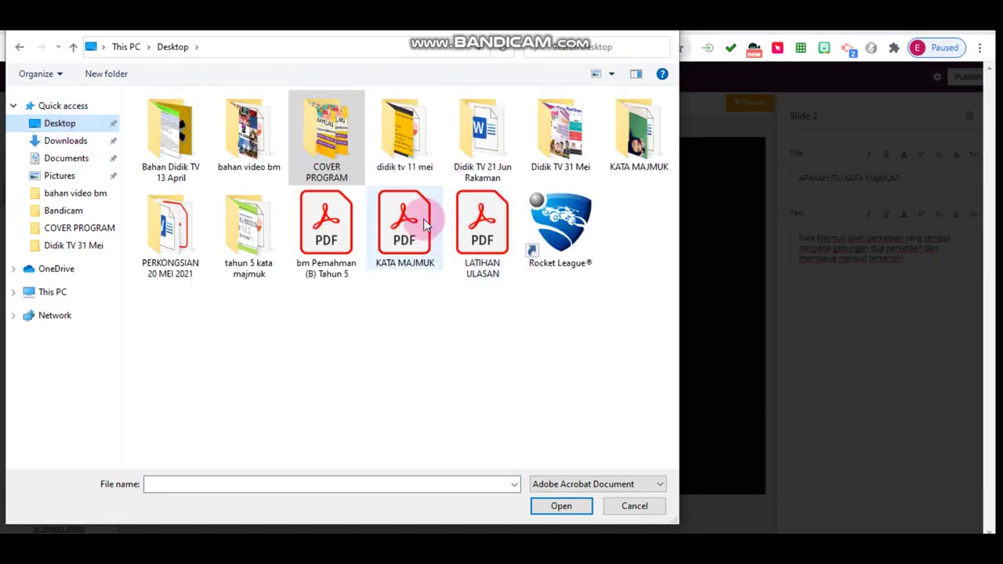
left_click(423, 225)
left_click(563, 506)
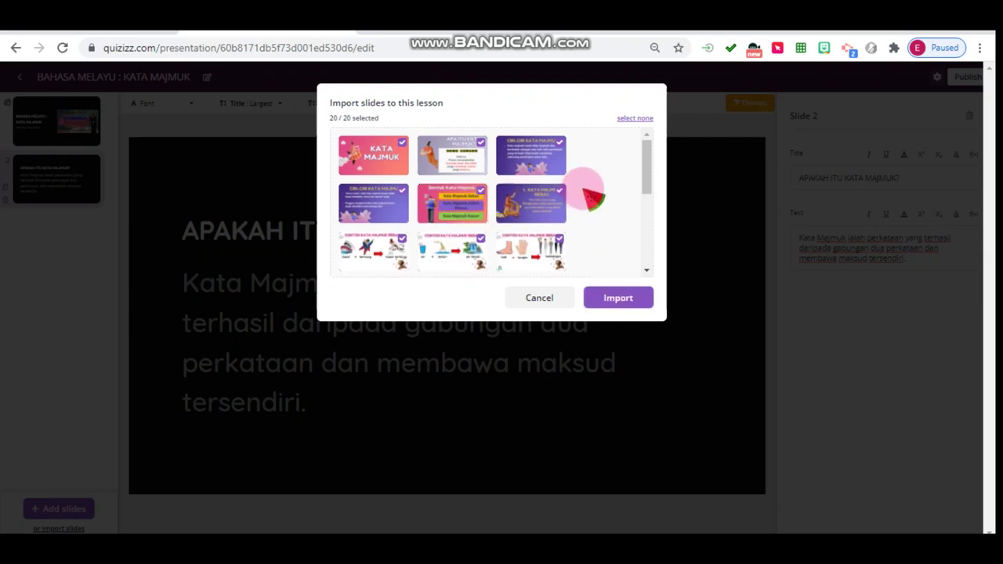
left_click_drag(647, 161, 640, 245)
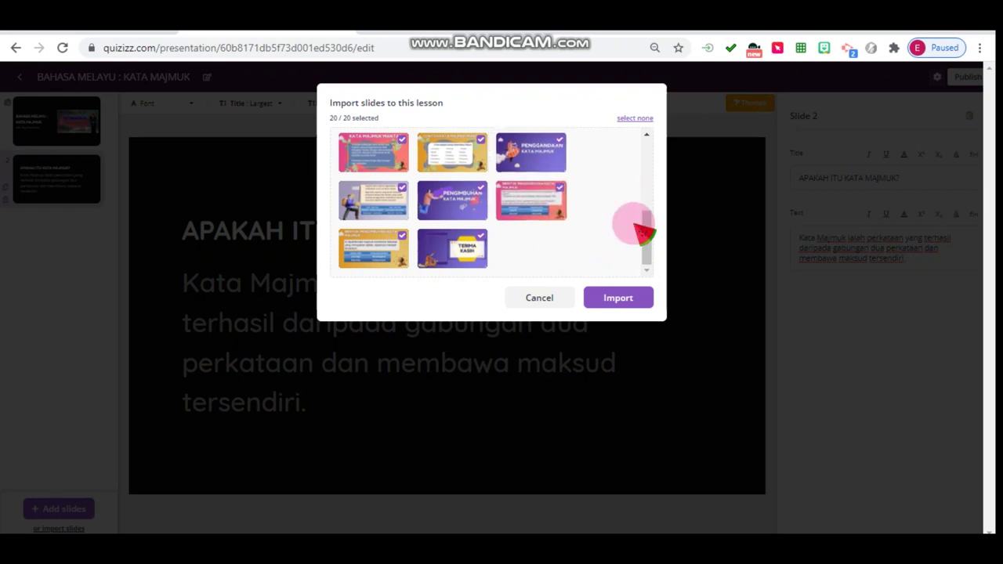
left_click_drag(645, 235, 638, 148)
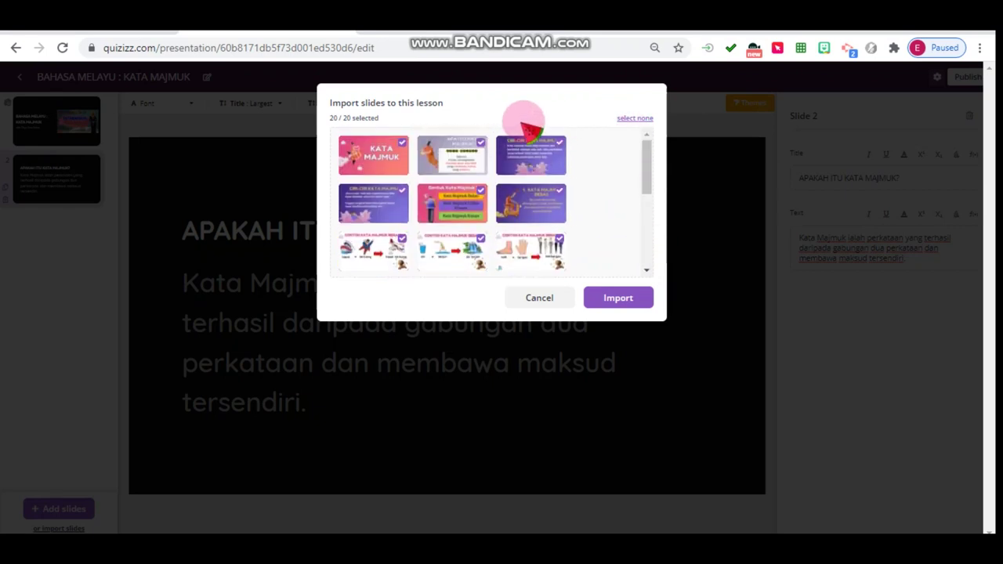
left_click_drag(643, 170, 644, 248)
left_click(618, 297)
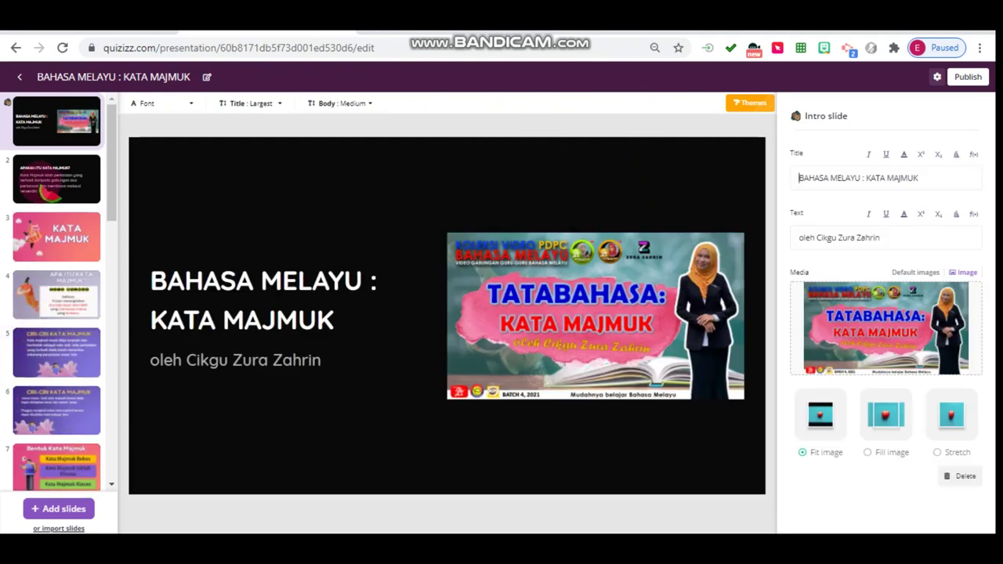
- Delete the text slide "APAKAH ITU KATA MAJMUK?" that sits between the intro and the imported slides
left_click(56, 197)
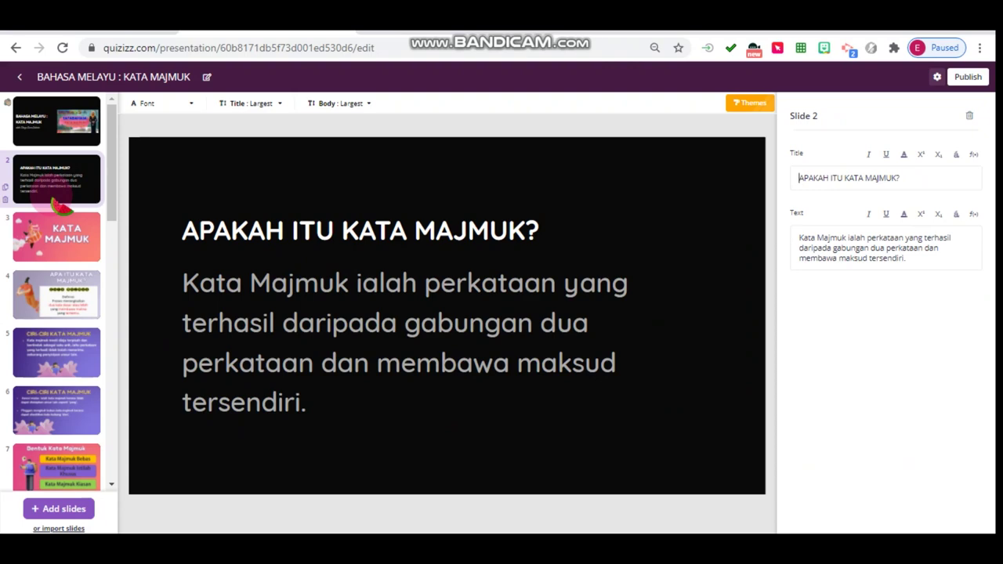
scroll(88, 284, "down", 5)
scroll(95, 290, "up", 5)
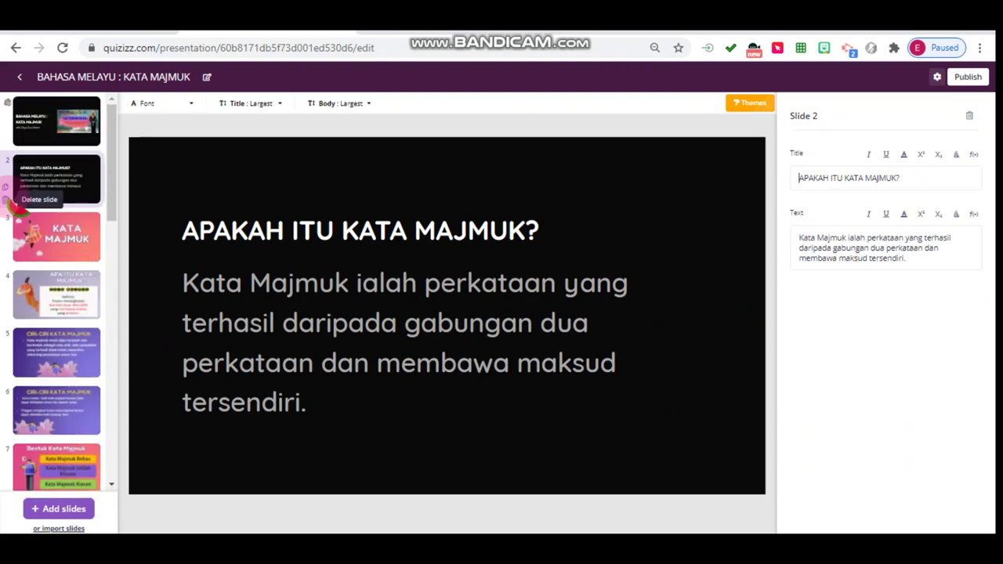
left_click(9, 202)
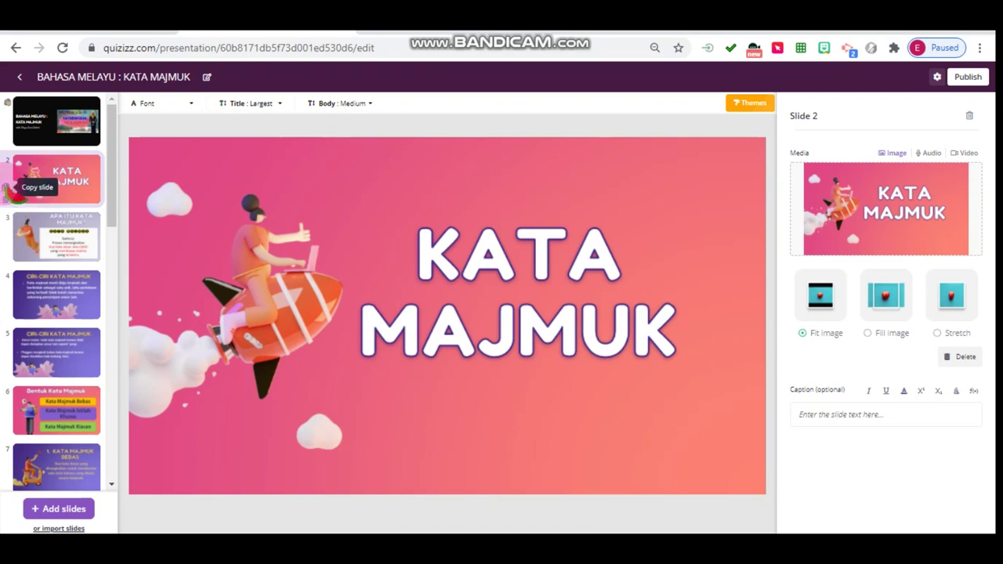
- Duplicate the imported "KATA MAJMUK" title slide and delete the copy
left_click(9, 190)
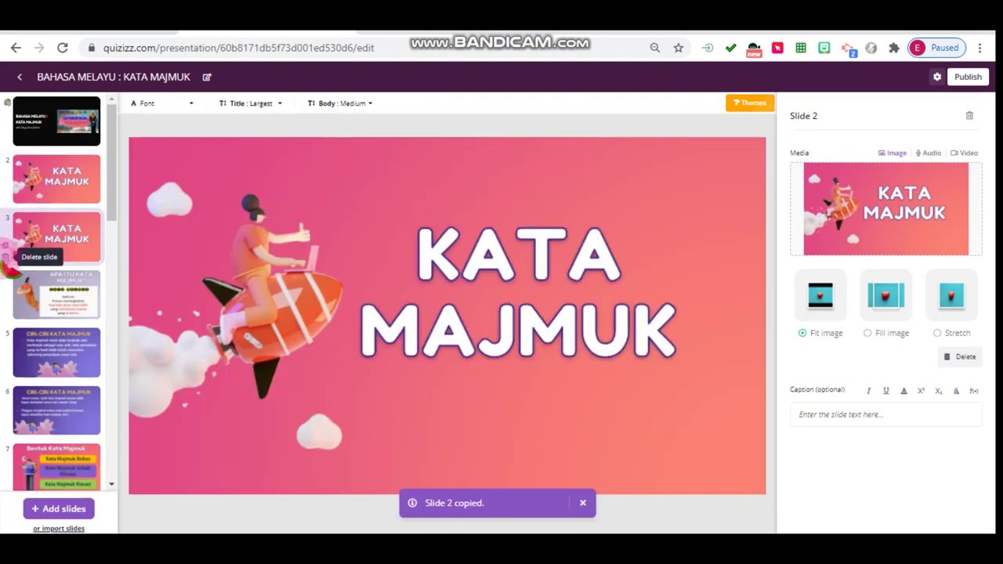
left_click(6, 257)
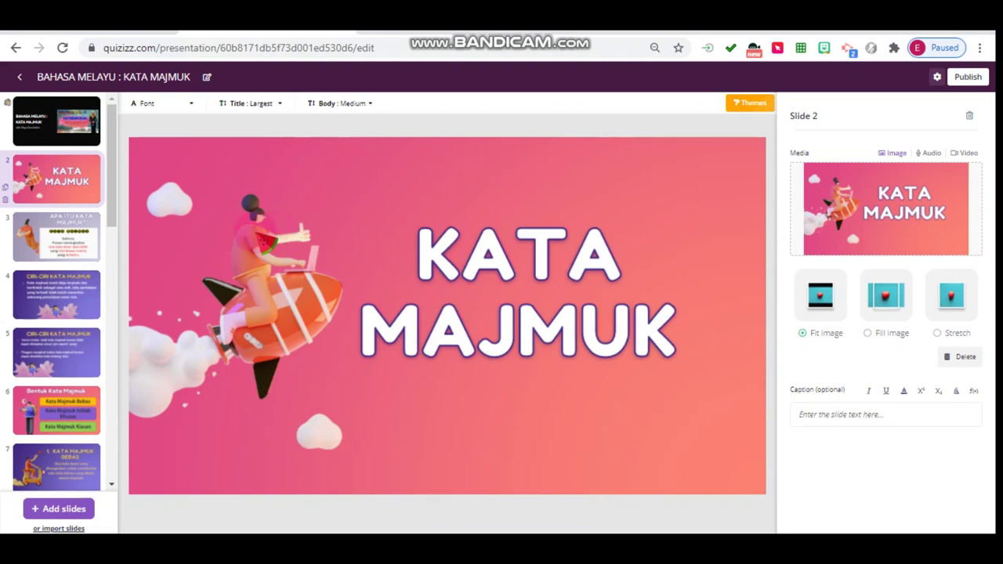
- Look through the lesson's slide list from the intro slide to the closing "TERIMA KASIH" slide
scroll(56, 296, "down", 5)
scroll(57, 296, "up", 5)
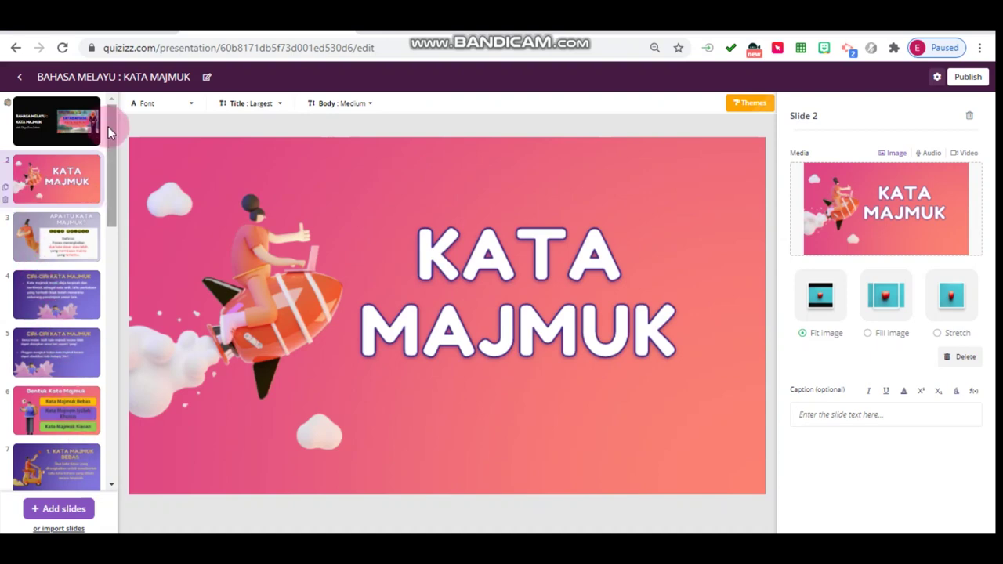
left_click_drag(109, 126, 115, 149)
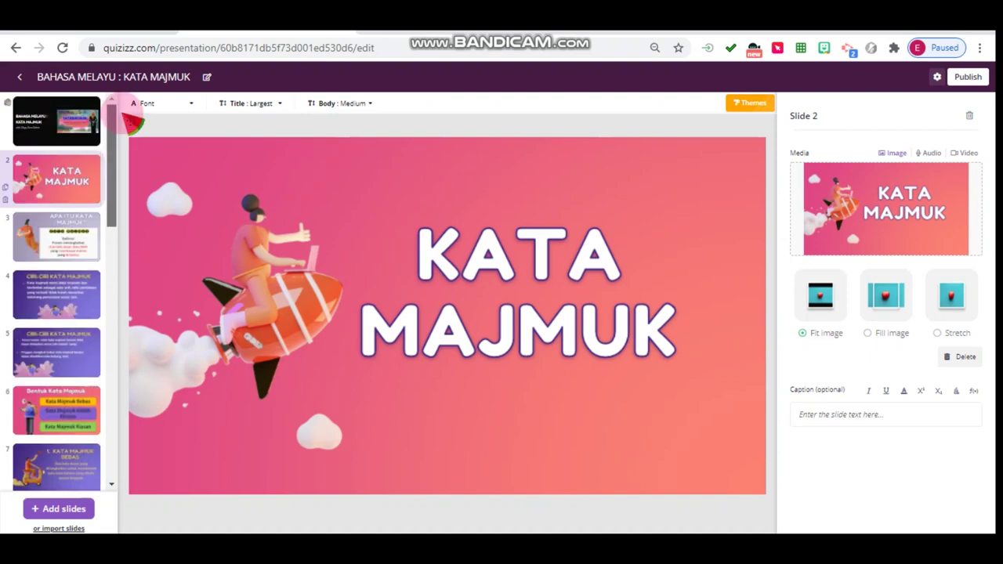
left_click(82, 142)
left_click(78, 161)
left_click(75, 131)
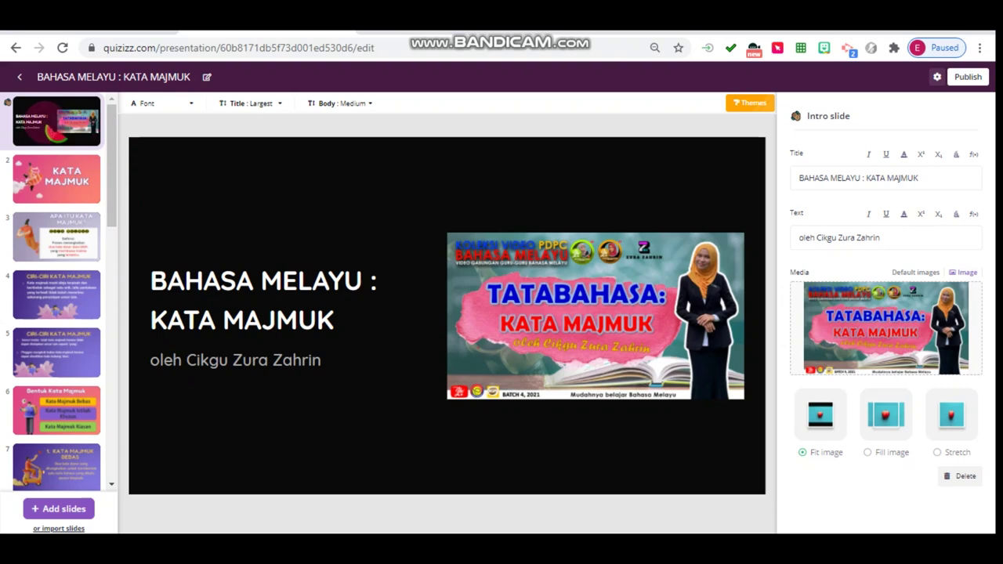
scroll(63, 239, "down", 10)
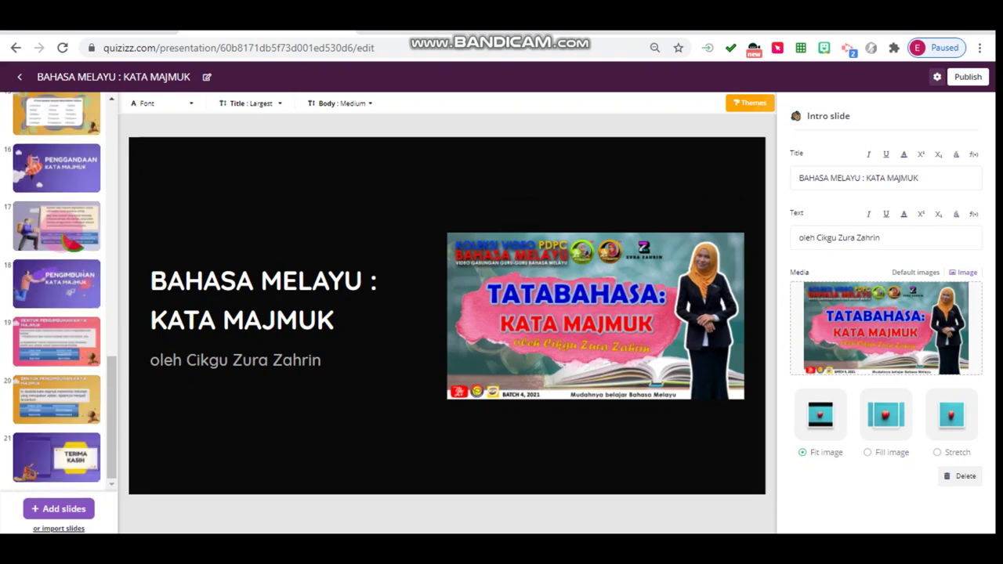
left_click(54, 445)
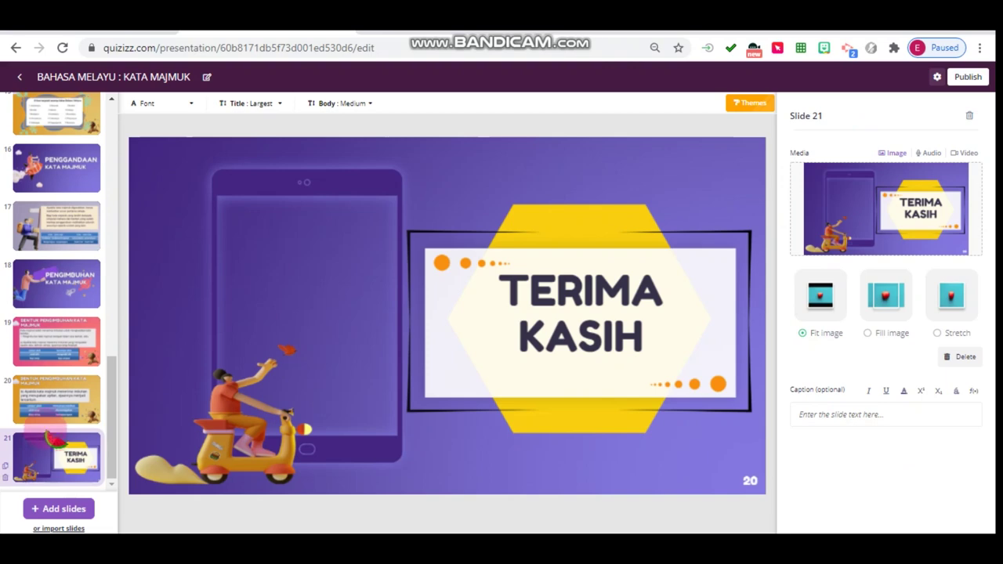
left_click(47, 400)
left_click(57, 458)
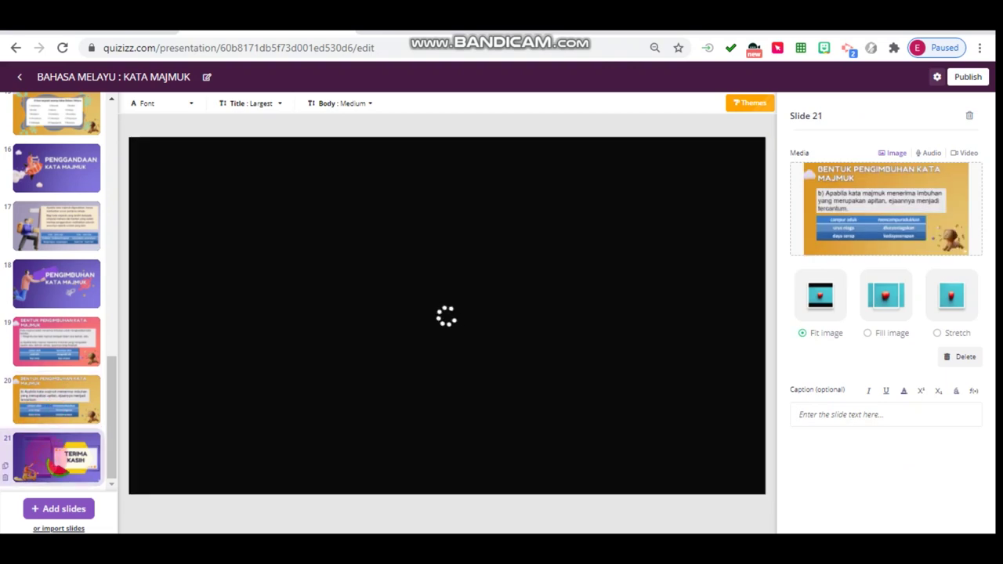
- Add a Multiple Choice question directly after slide 20, "BENTUK PENGIMBUHAN KATA MAJMUK" part b
left_click(61, 399)
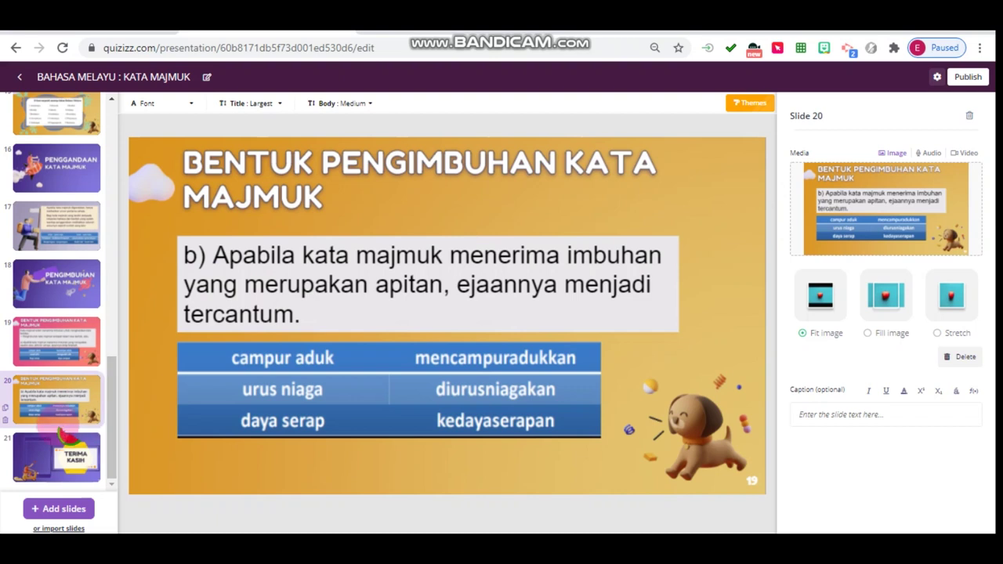
left_click(48, 511)
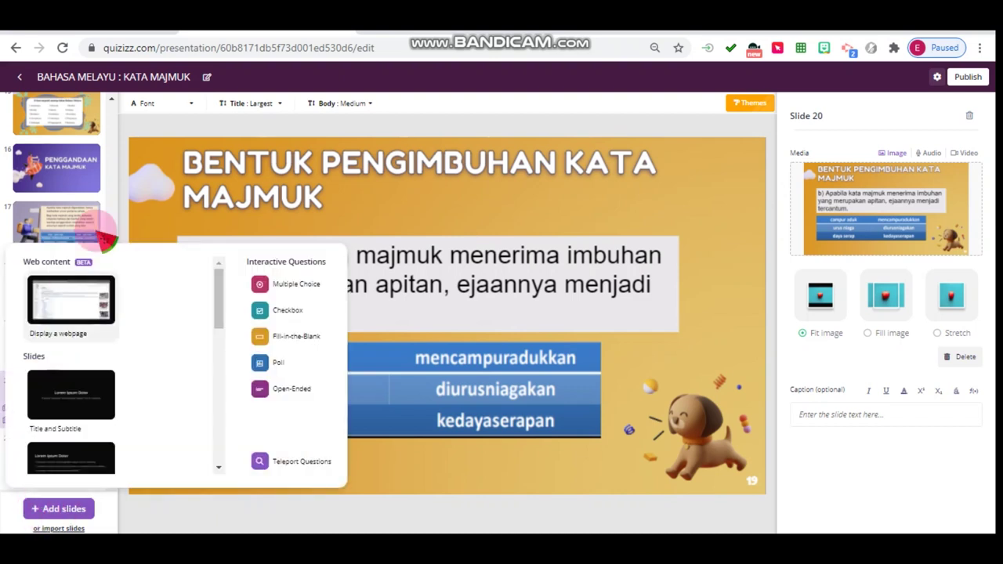
left_click(134, 127)
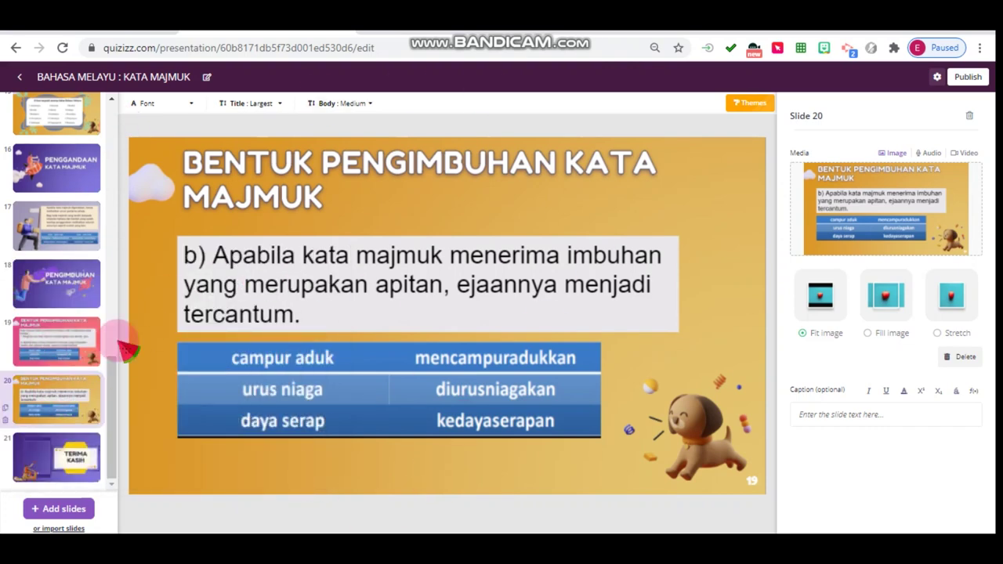
left_click(50, 338)
left_click(54, 395)
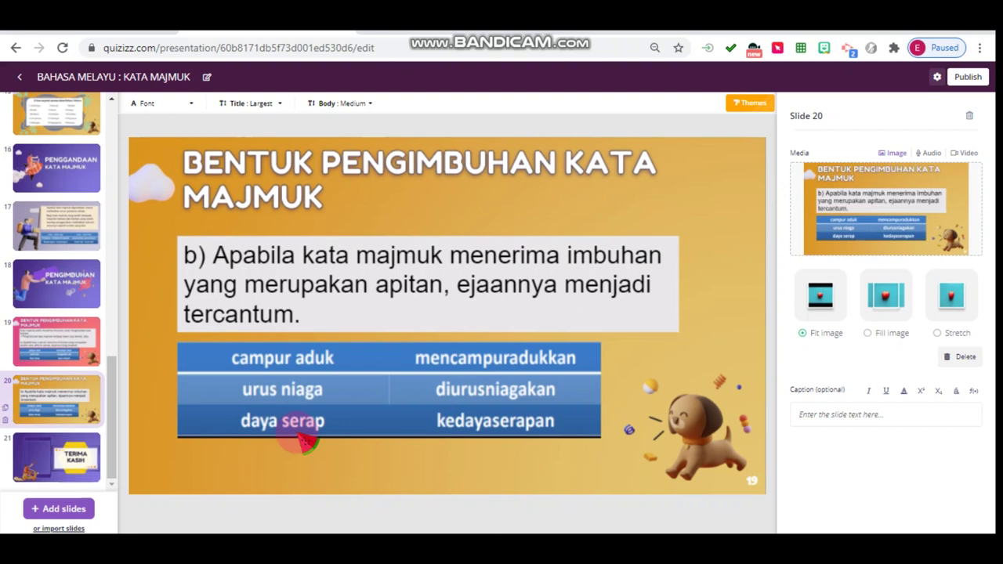
left_click(79, 508)
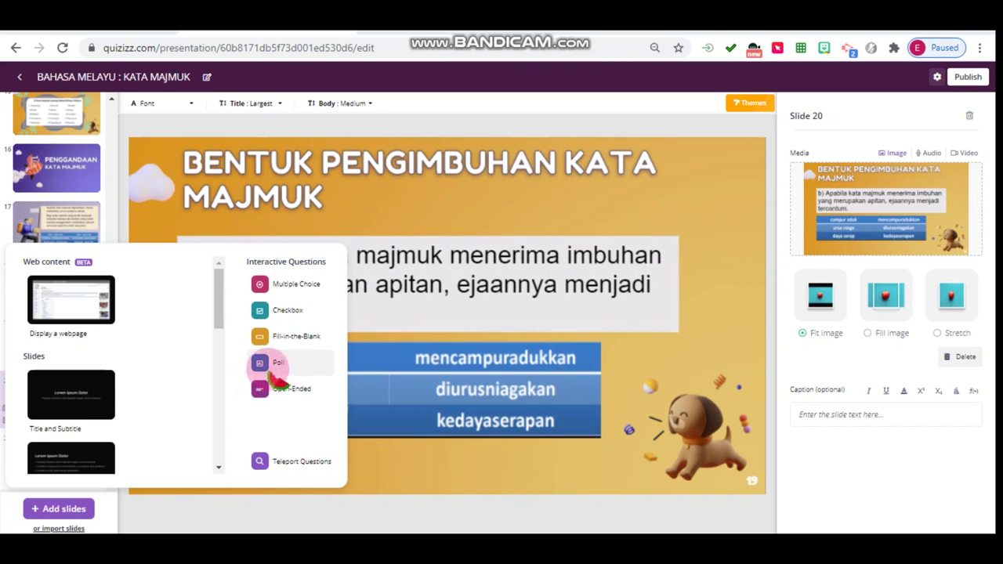
left_click(297, 285)
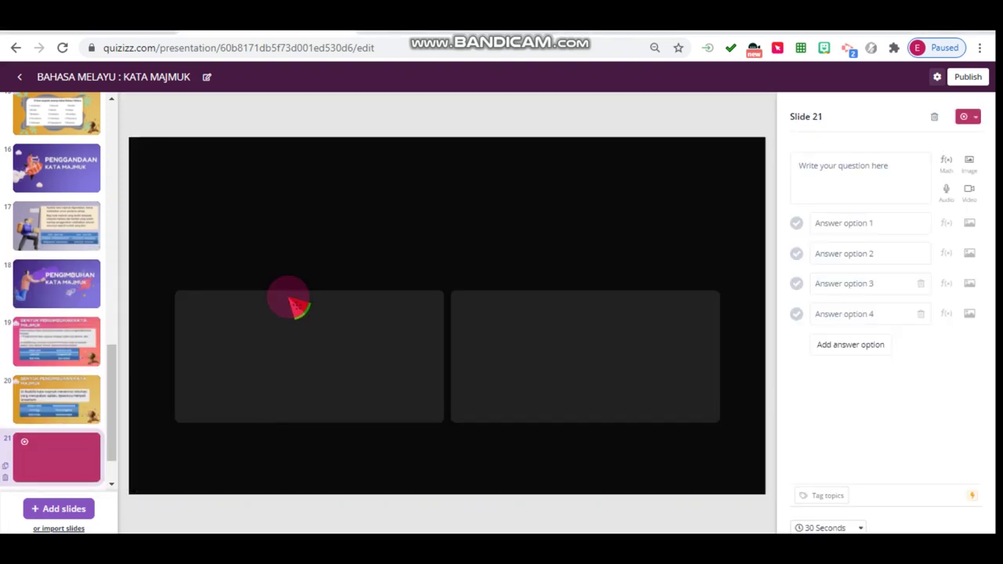
- Write the question "__________ yang berkaitan dengan program Tahun Enam telah disiapkan oleh", followed by the teacher's title and name and "petang semalam."
left_click(854, 168)
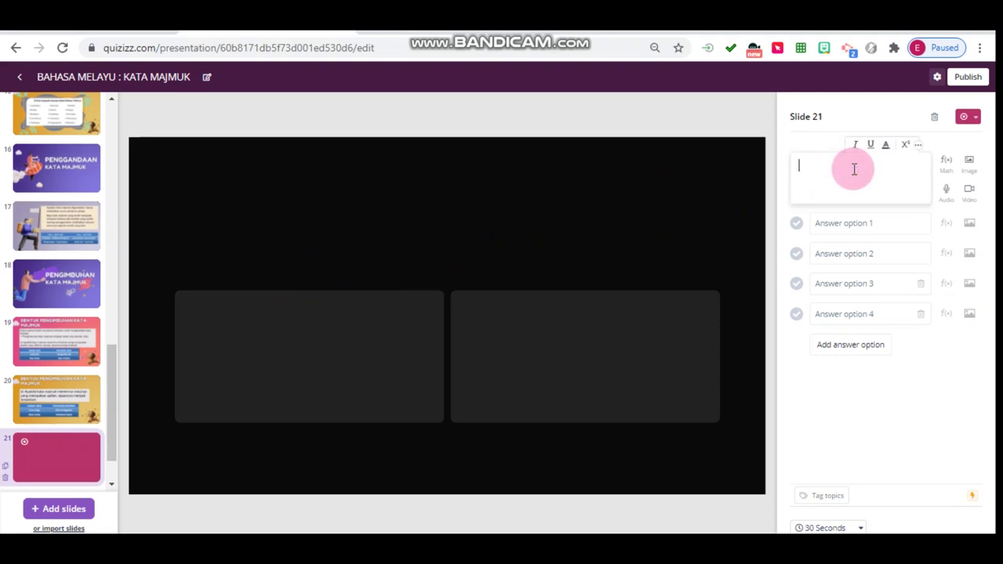
left_click(853, 172)
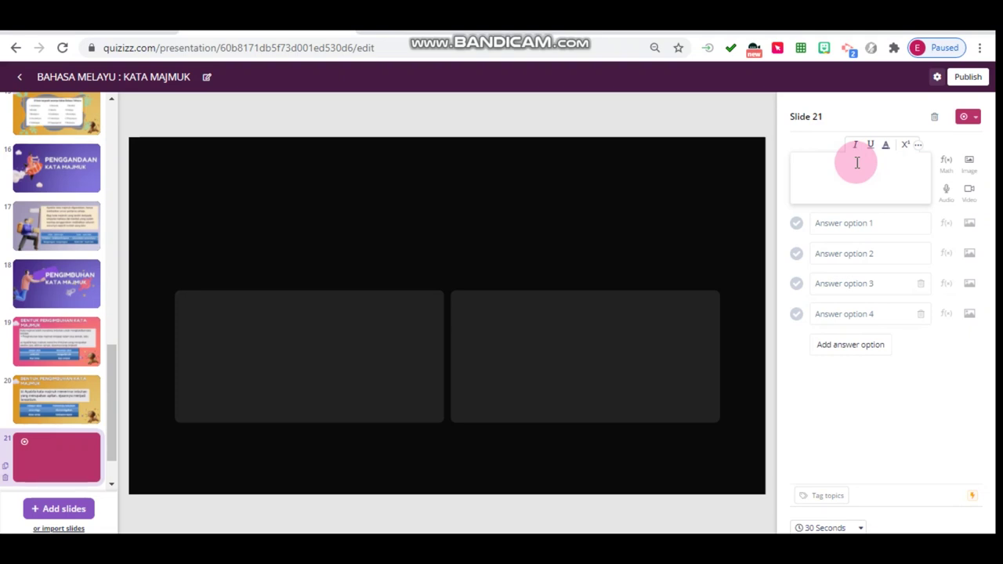
left_click(834, 168)
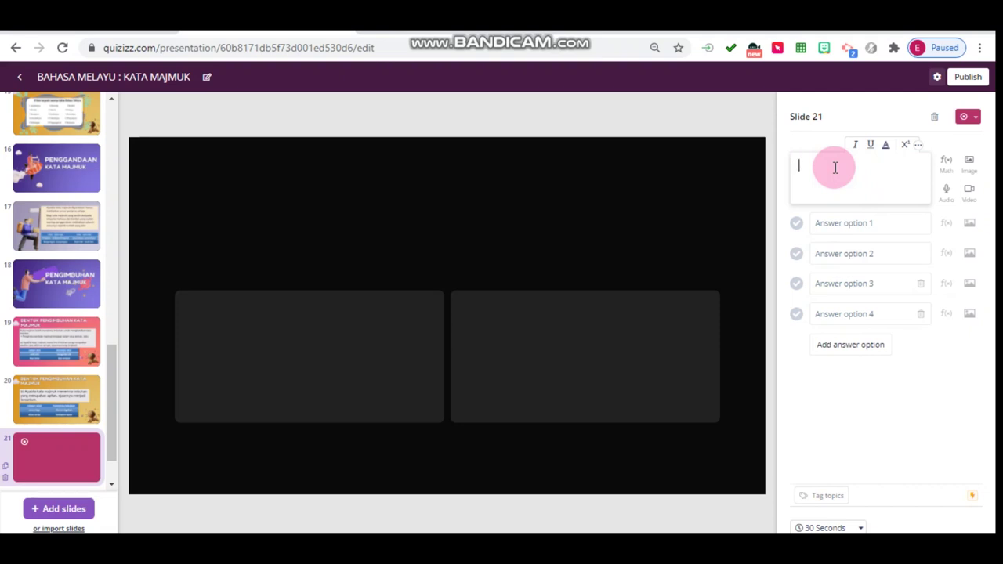
left_click(249, 218)
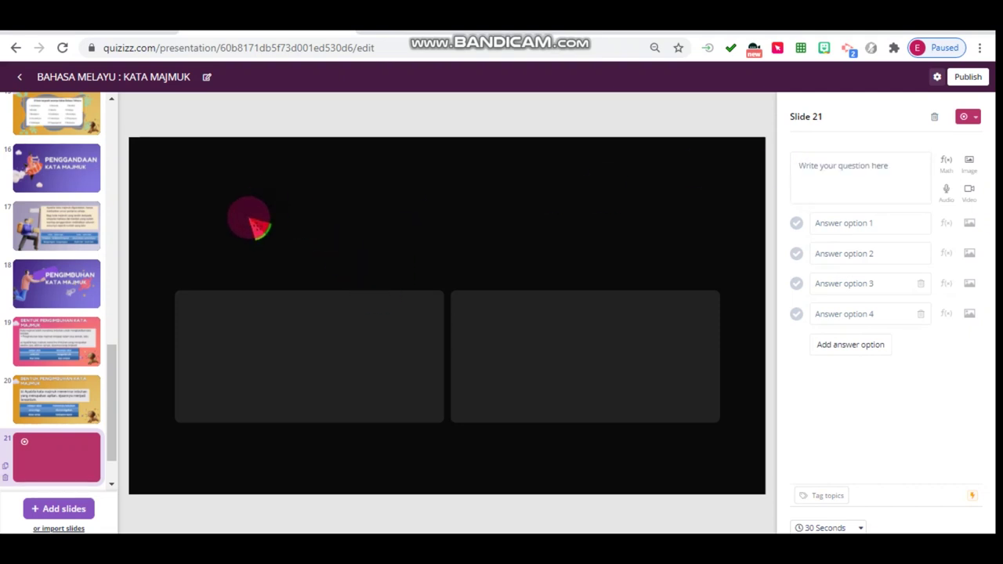
left_click(835, 166)
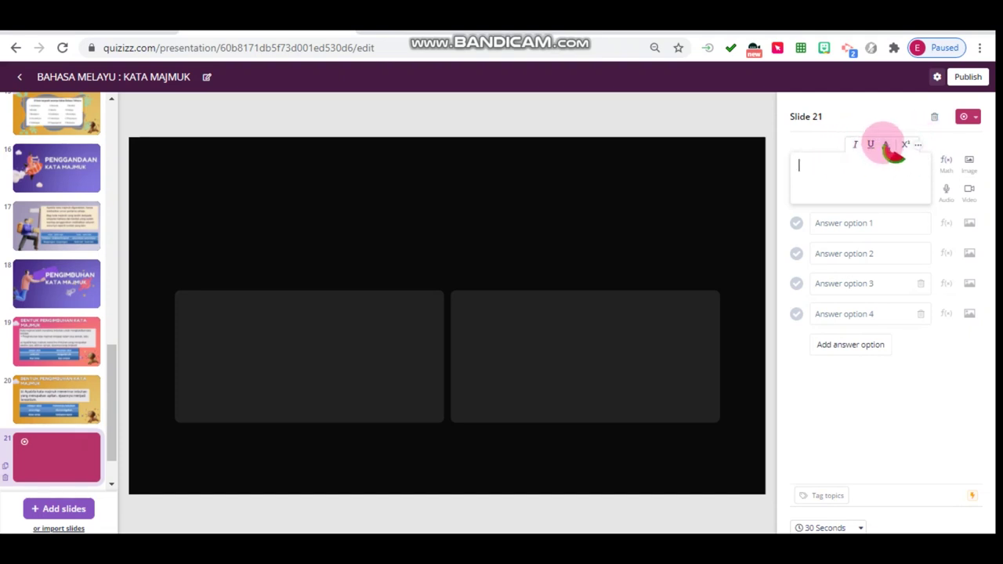
mouse_move(901, 144)
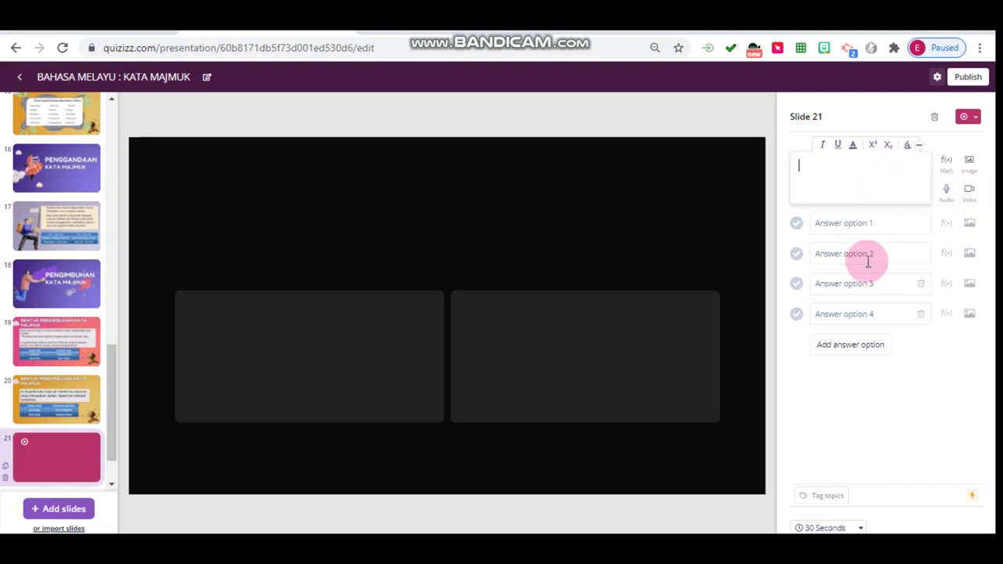
left_click(865, 182)
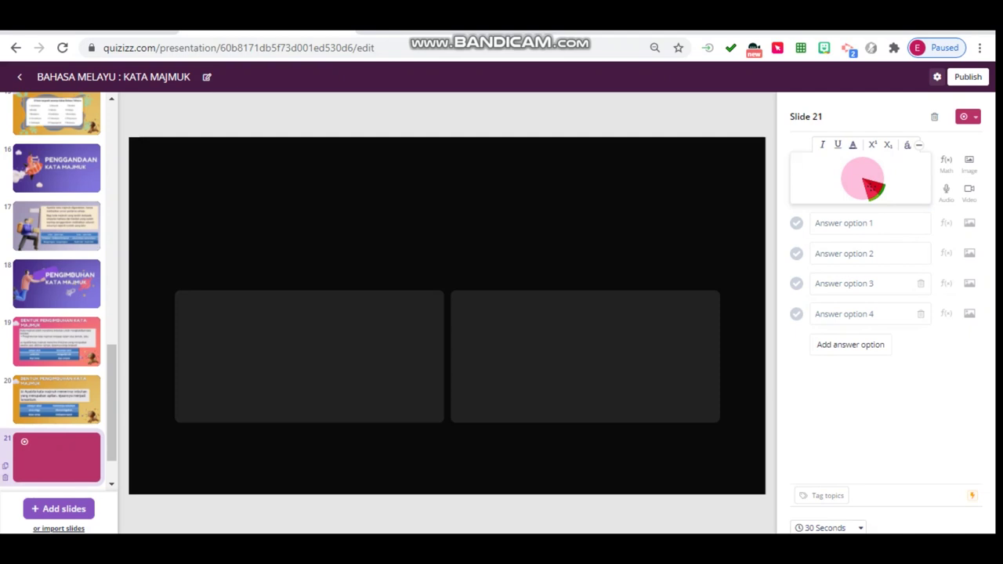
type("________________")
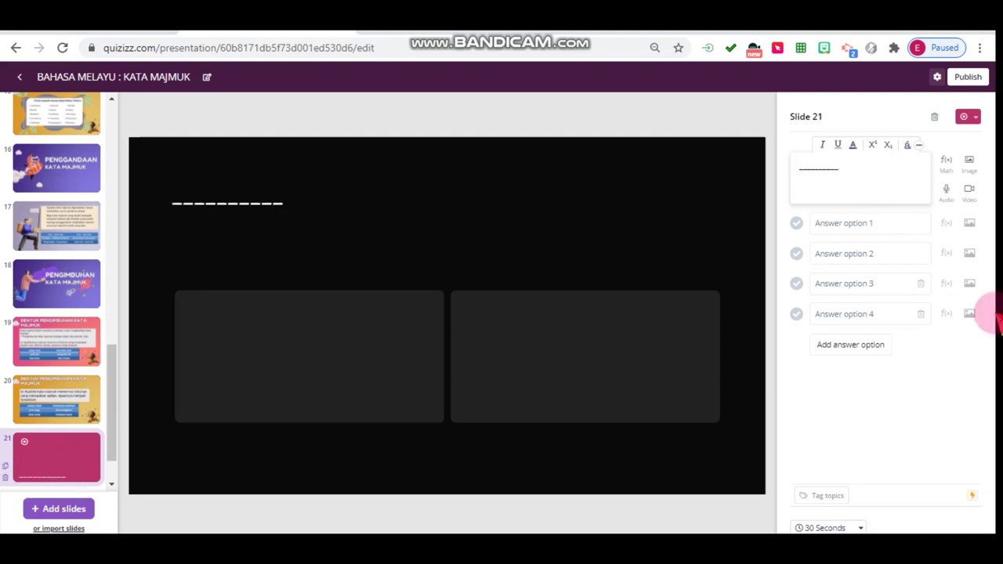
type(" yang b")
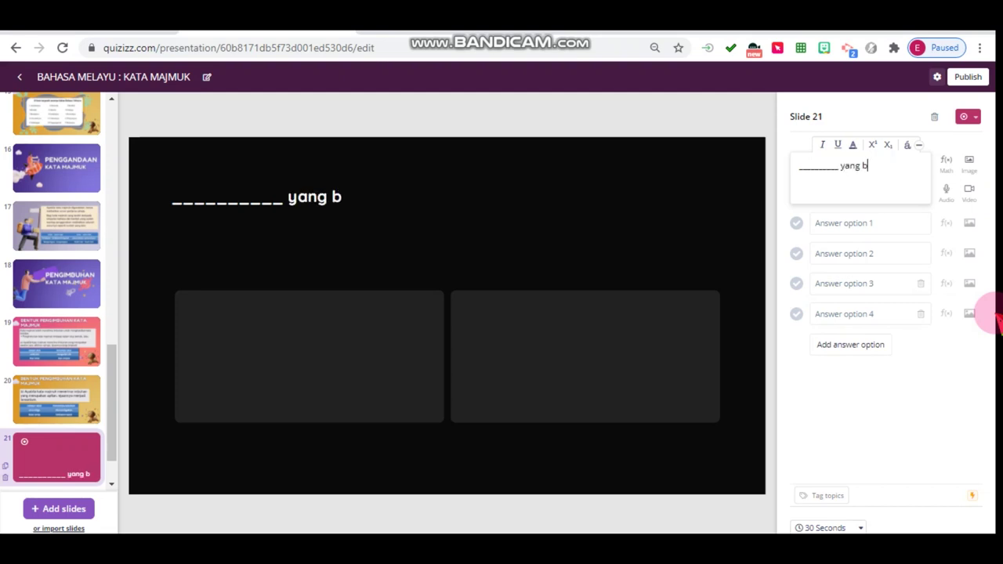
type("erkaitan dengan program Tahun Enam telah disipa")
key("BackSpace")
key("BackSpace")
type("apkan")
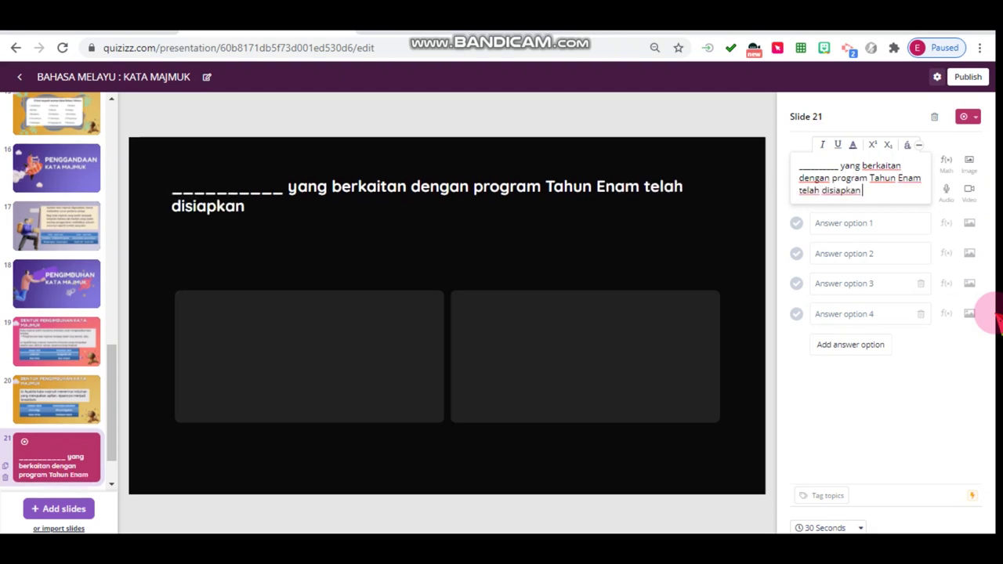
type(" oleh Cikgu Mahmud")
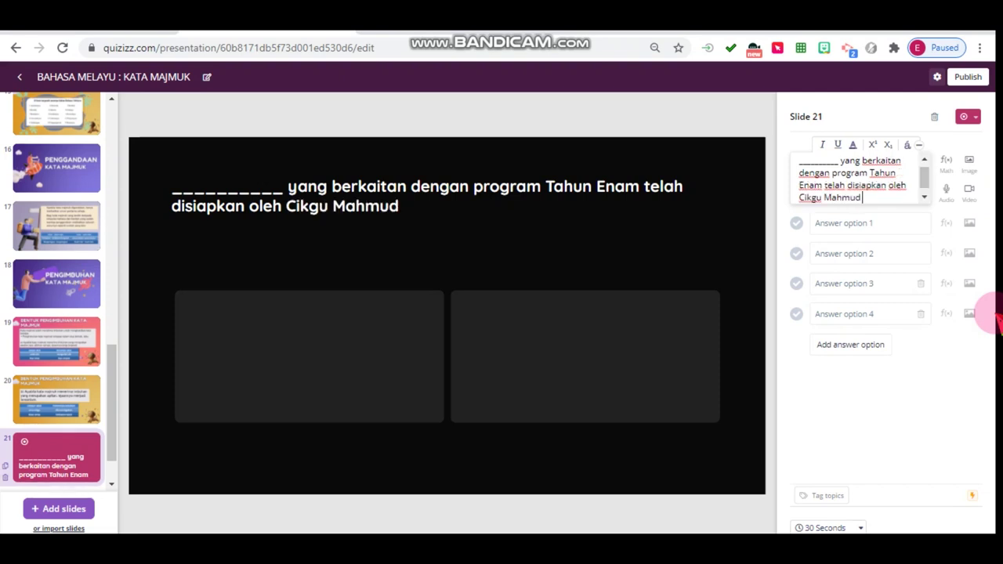
type(" petang semalam")
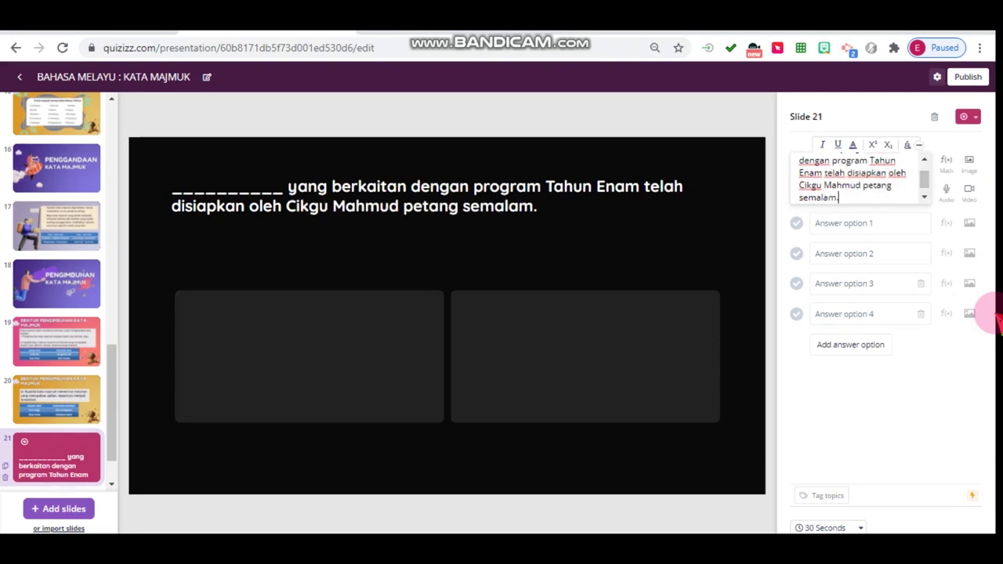
type(".")
- Fill the four answer options with "kertas nama", "kertas siasatan", "kertas kerja" and "kertas mahjong", and mark "kertas kerja" as correct
left_click(884, 225)
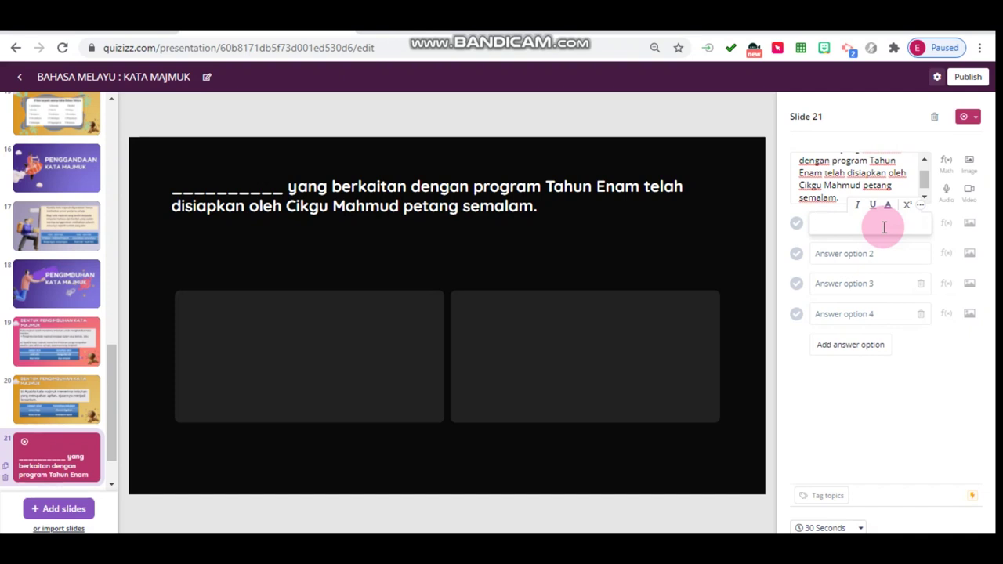
type("kertas nama")
left_click(854, 252)
type("kertas siasatan")
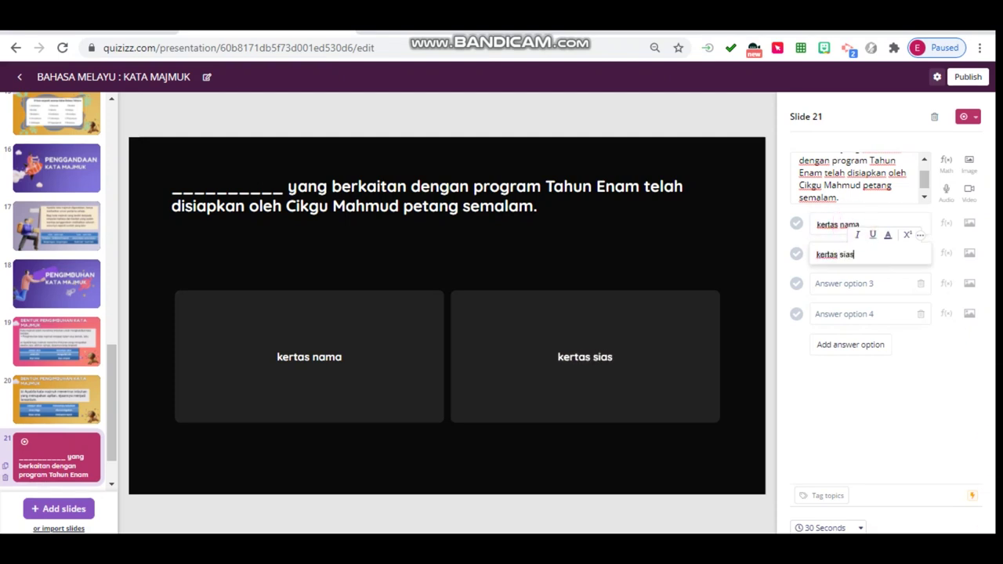
left_click(858, 293)
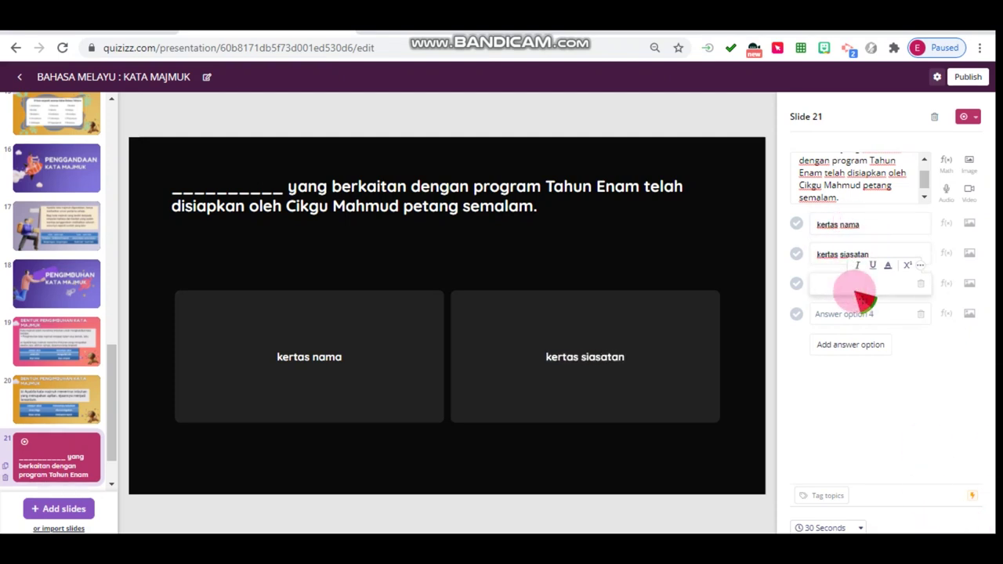
type("ke")
type("rtas k")
key("BackSpace")
type("tas kerja")
left_click(843, 316)
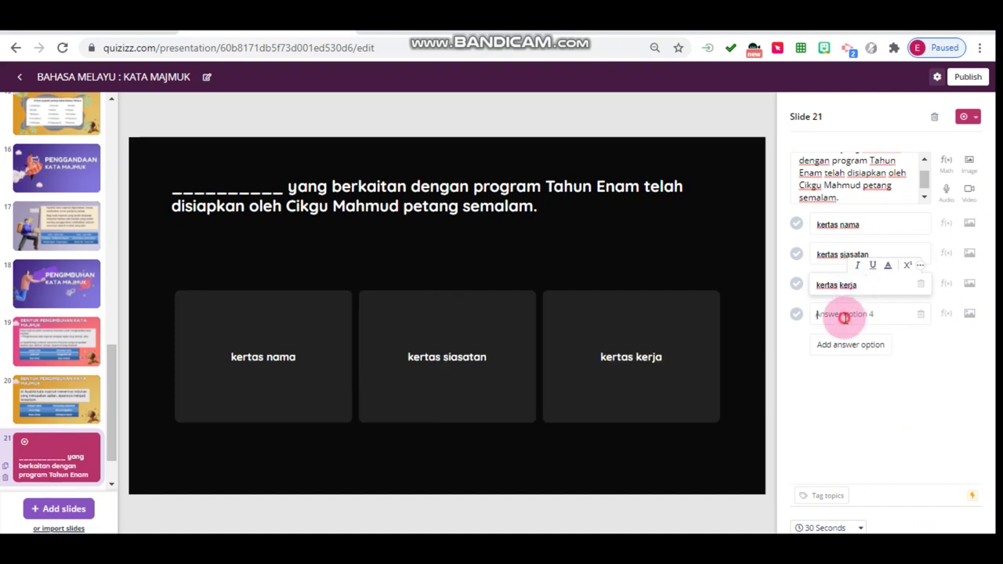
type("kertas mahjong")
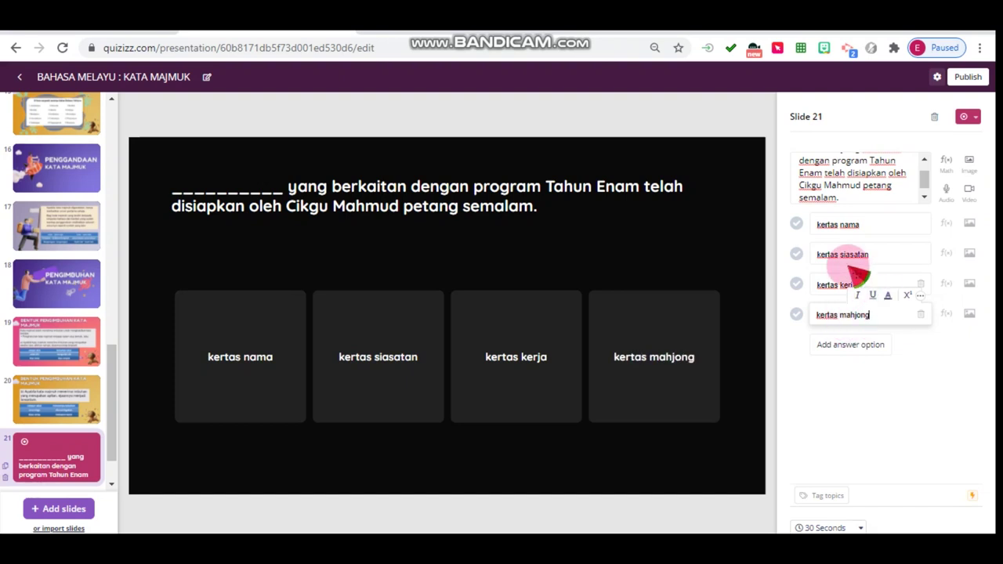
scroll(102, 427, "down", 2)
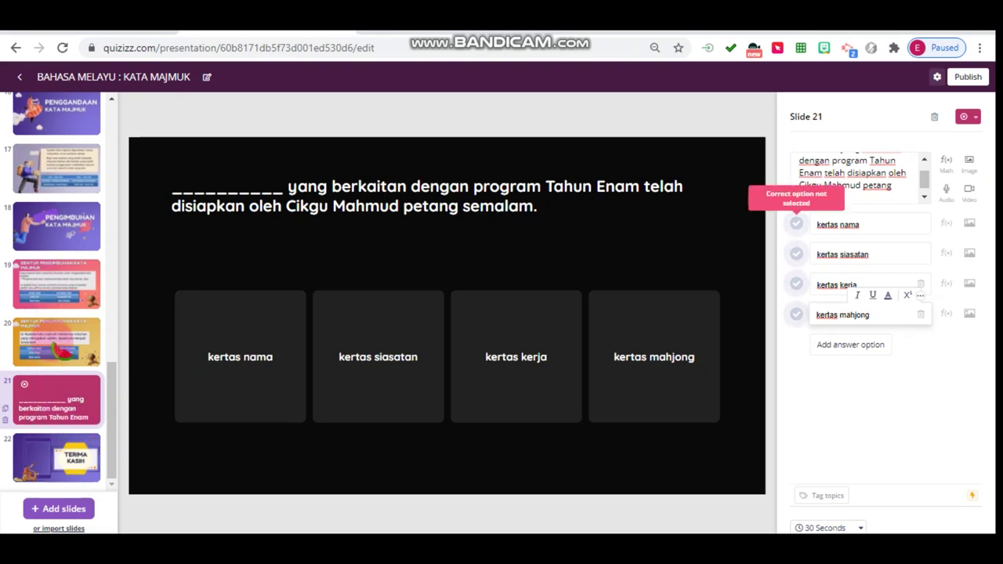
left_click(796, 284)
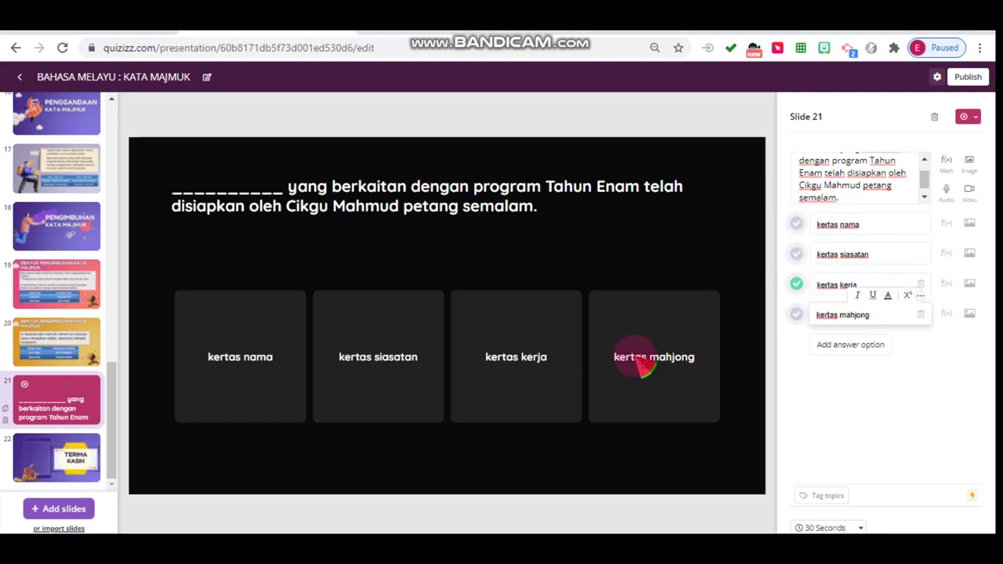
- Add a Checkbox question directly after the multiple-choice question on slide 21
left_click(63, 346)
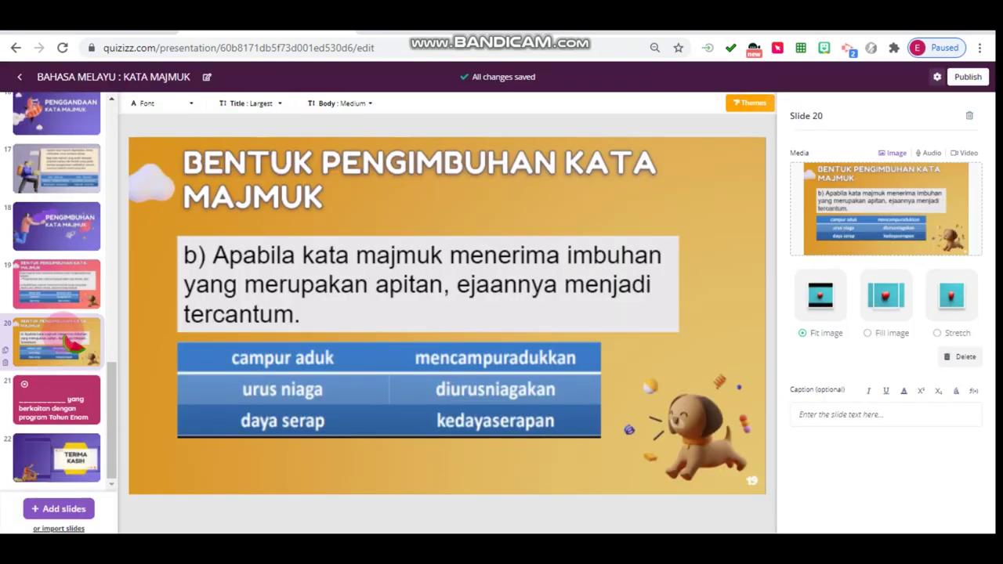
left_click(60, 394)
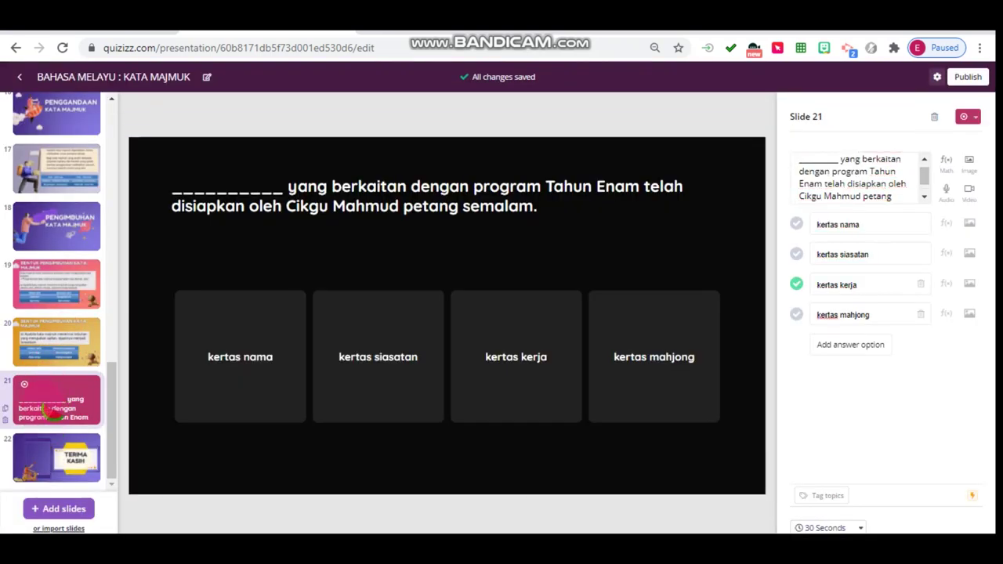
left_click(72, 511)
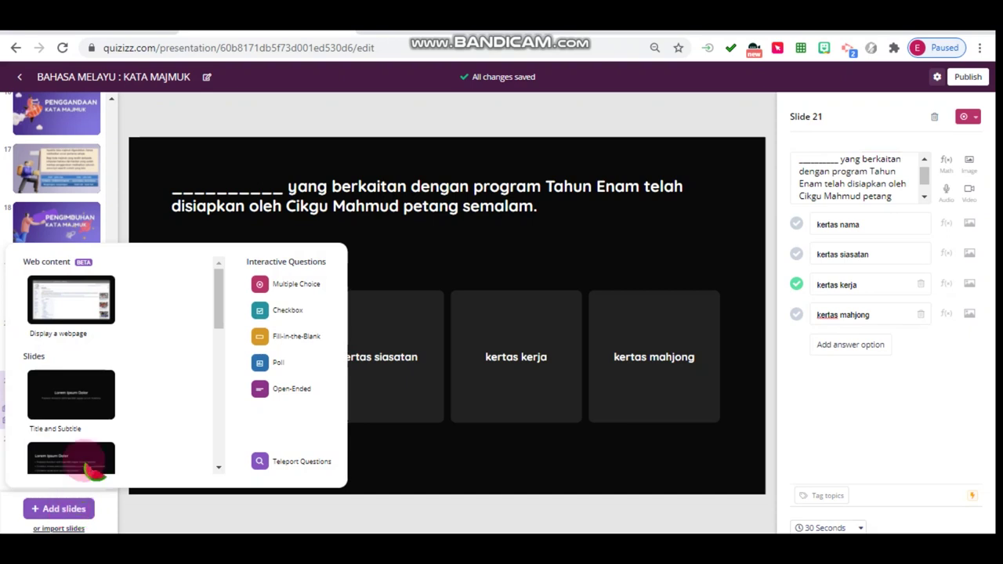
left_click(287, 310)
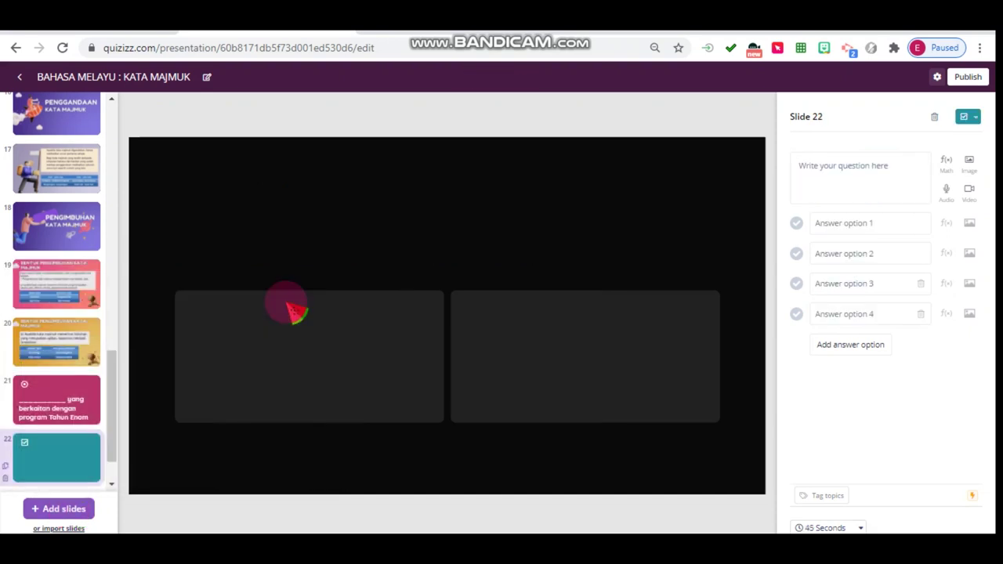
- Write the checkbox question "_____________ bangunan itu adalah berkonsepkan seni bina Islam." on slide 22
left_click(838, 165)
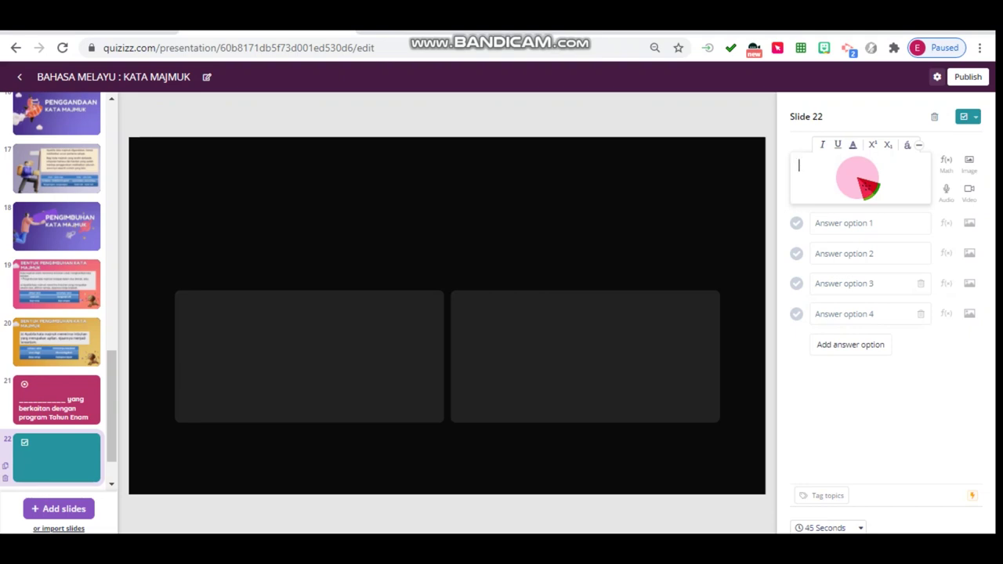
type("____________")
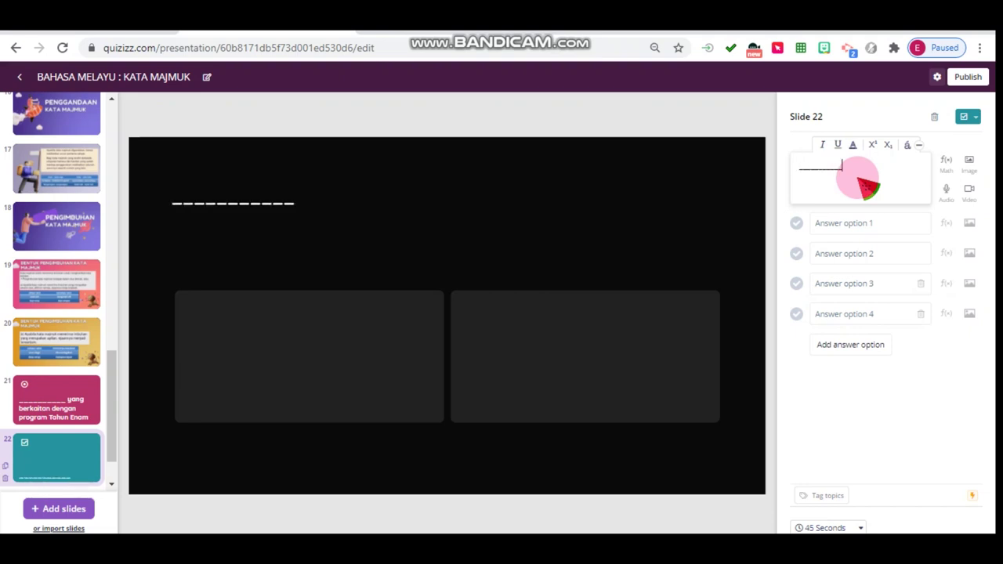
type(" bangunan itu adalah be")
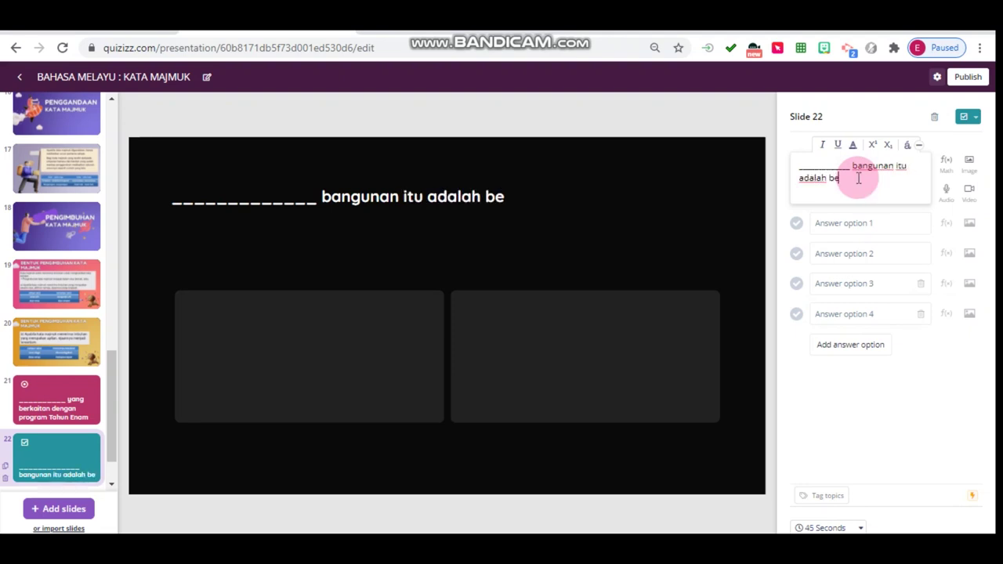
type("rkonseop")
key("BackSpace")
key("BackSpace")
type("p")
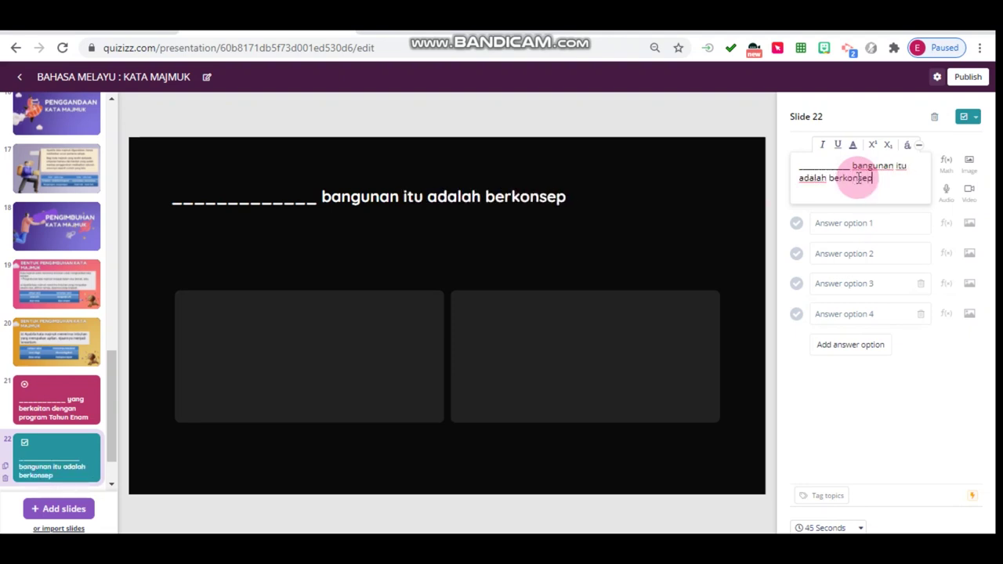
type("kan seni bina Islam.")
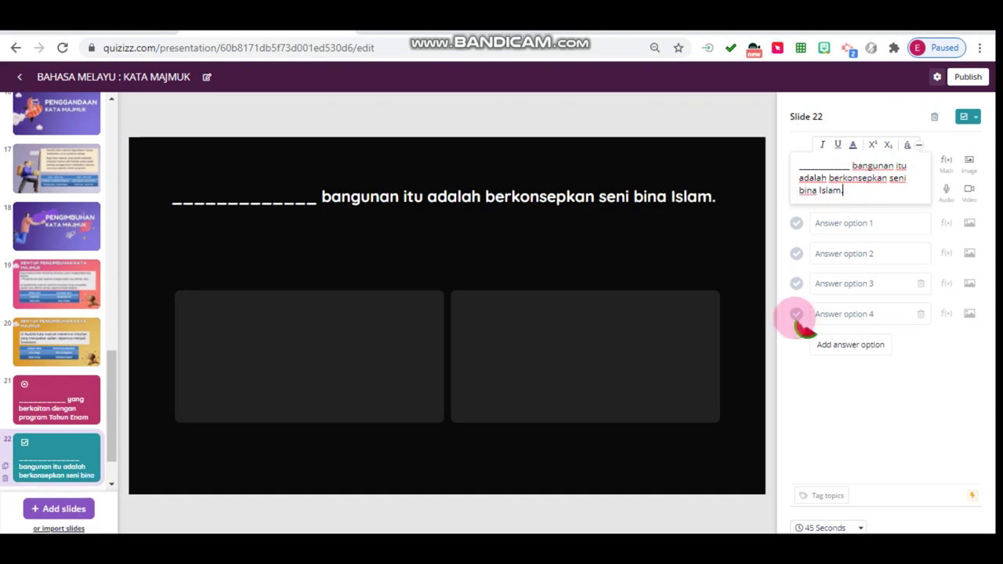
- Fill the four answer options with "Reka corak", "Reka bentuk", "Reka rupa" and "Reka acuan", and mark "Reka bentuk" as correct
left_click(817, 224)
type("Reka corak")
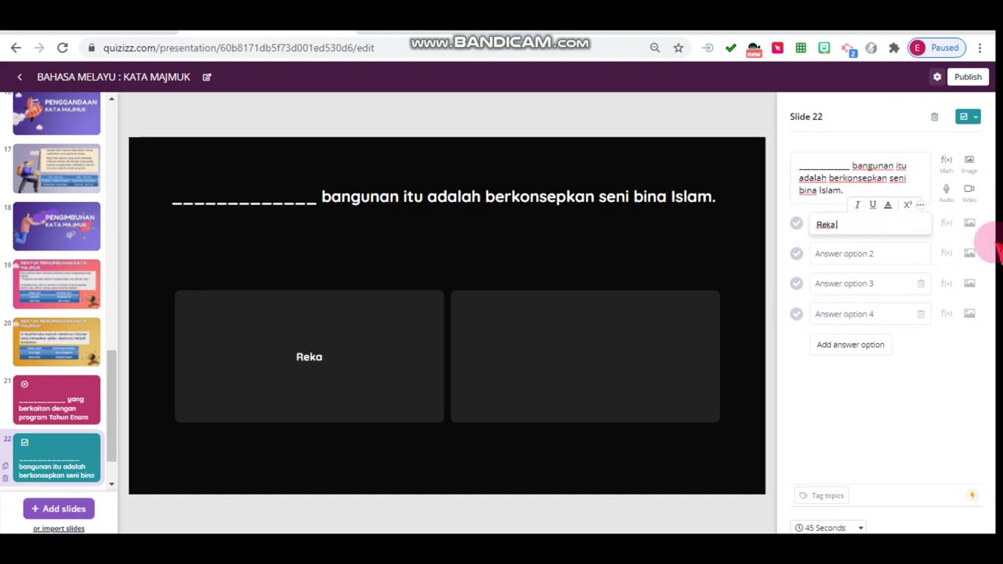
left_click(864, 253)
type("Reka bentuk")
left_click(844, 283)
type("Reka rupa")
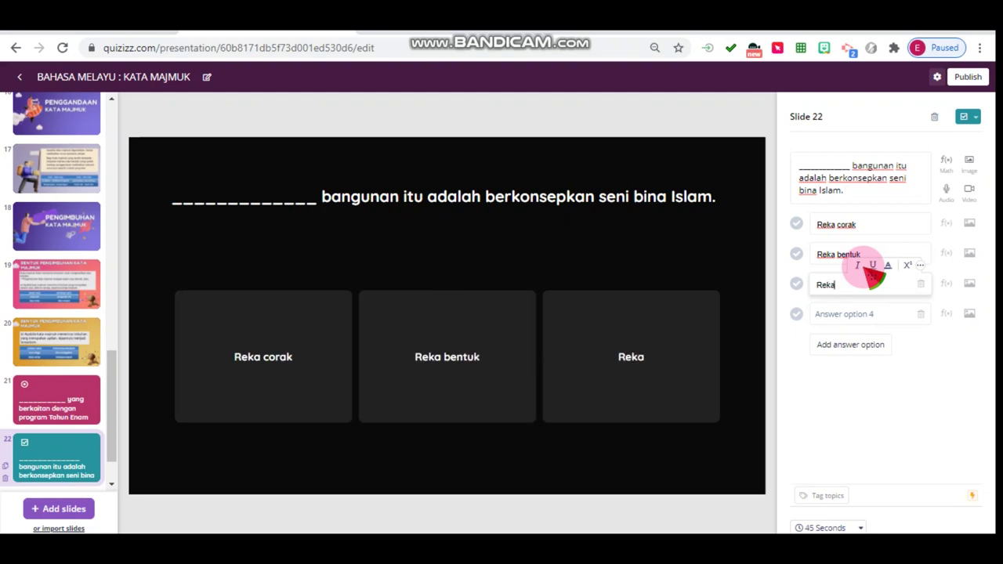
left_click(862, 314)
type("Reka acuan")
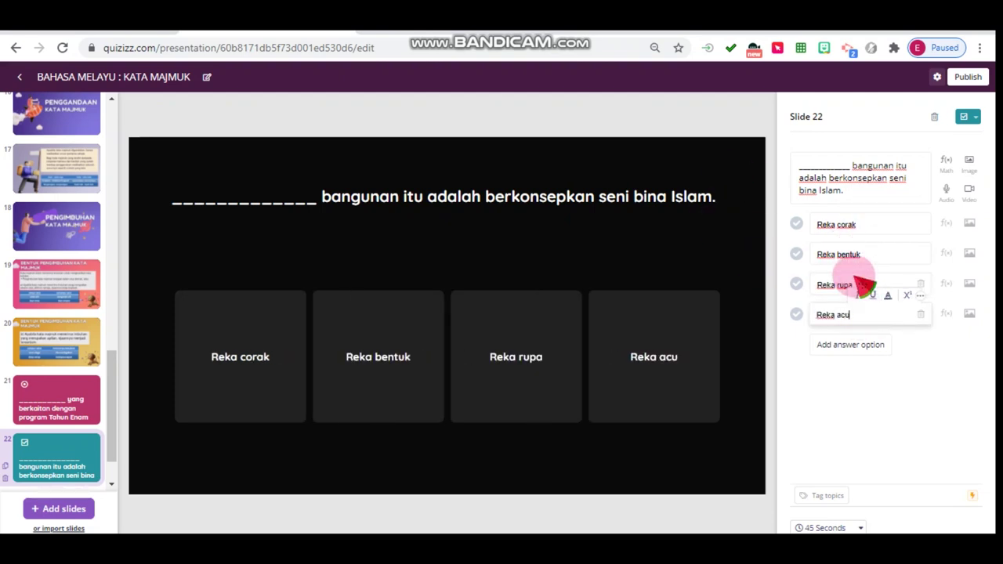
left_click(796, 254)
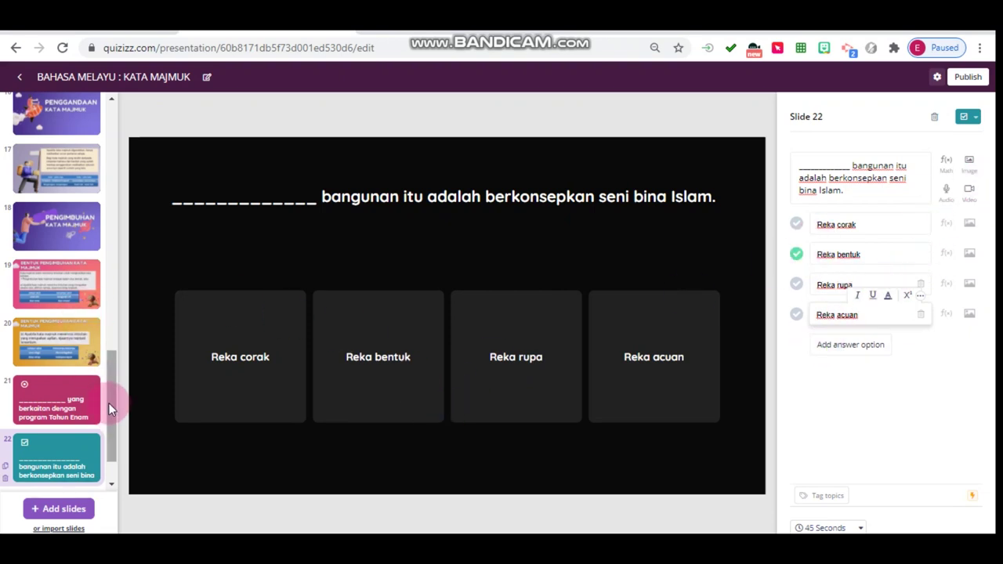
- Add a Fill-in-the-Blank question directly after the checkbox question on slide 22
scroll(109, 414, "down", 2)
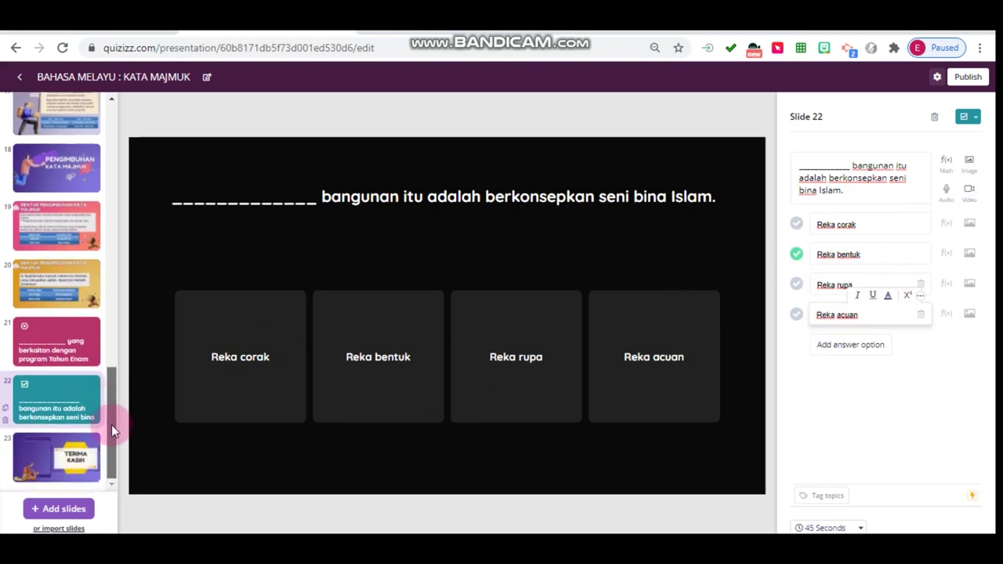
left_click(970, 117)
left_click(978, 119)
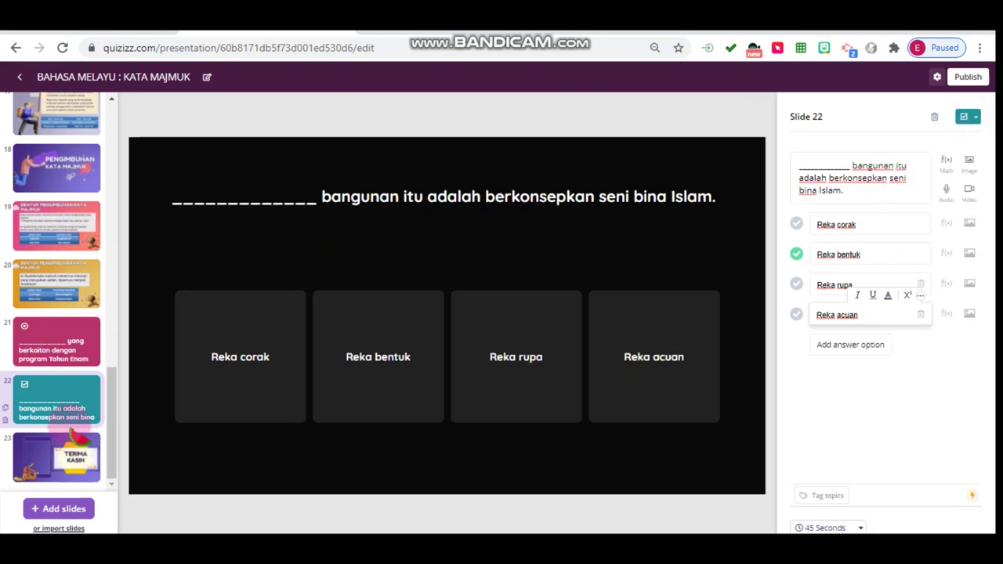
left_click(61, 509)
left_click(296, 336)
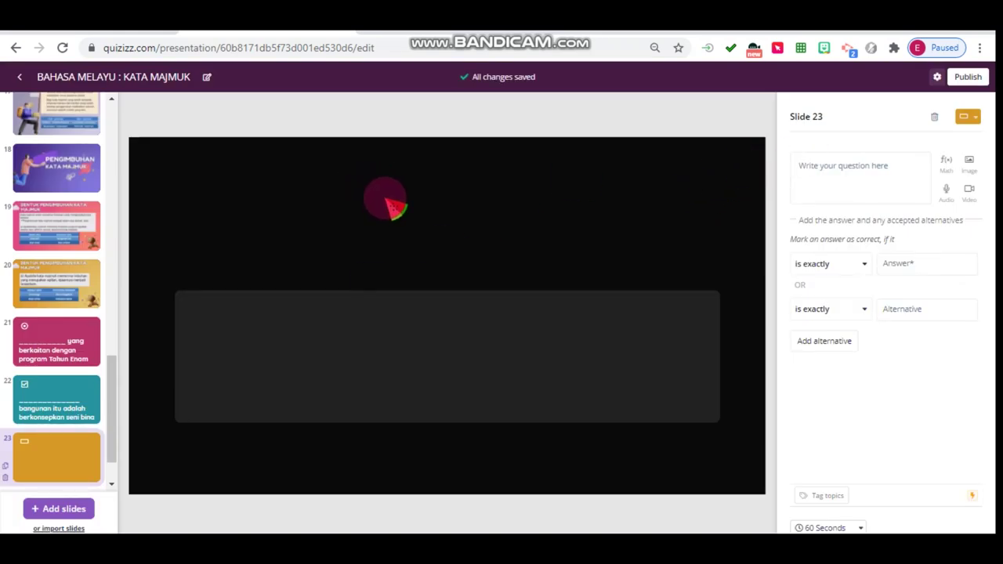
- Write the question "Kedai yang menjual _________ itu dibuka dari pukul 9.00 pagi hingga 5.00 petang" on slide 23
left_click(853, 167)
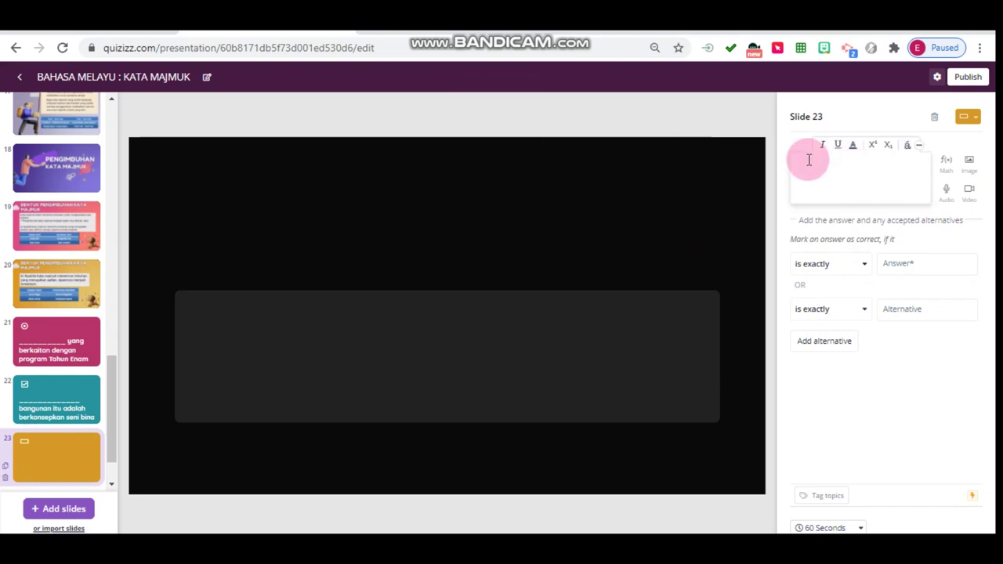
type("Kedai yang menju")
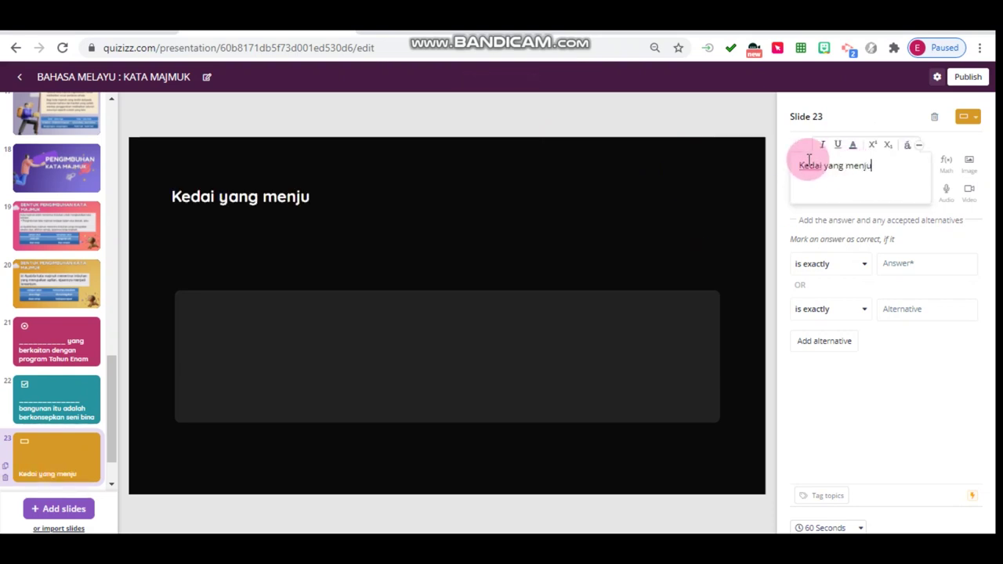
type("al _____________")
key("BackSpace")
key("BackSpace")
key("BackSpace")
type("itu dibuka dari p")
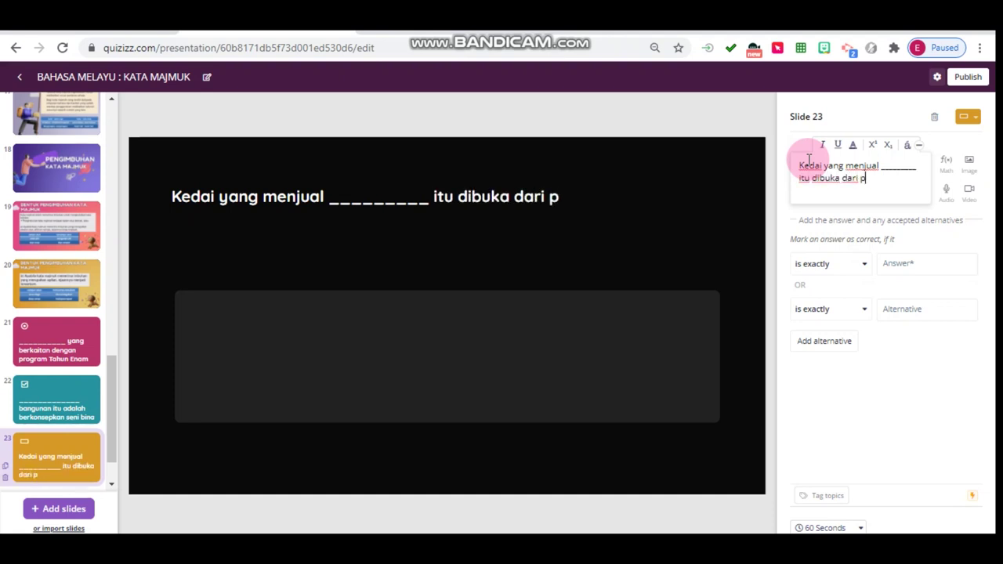
type("ukul 9.00")
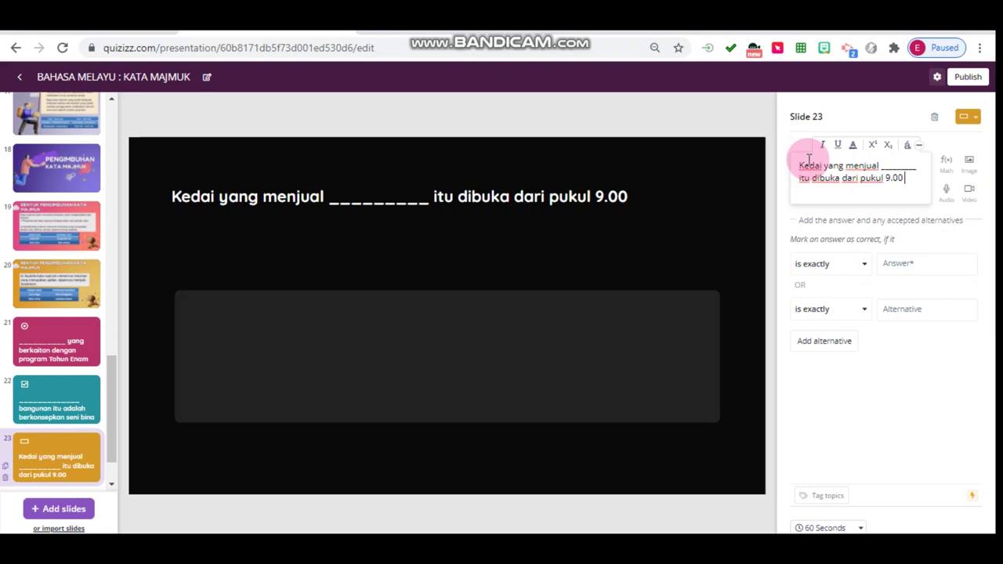
type(" pagi hingga 5.00 petang")
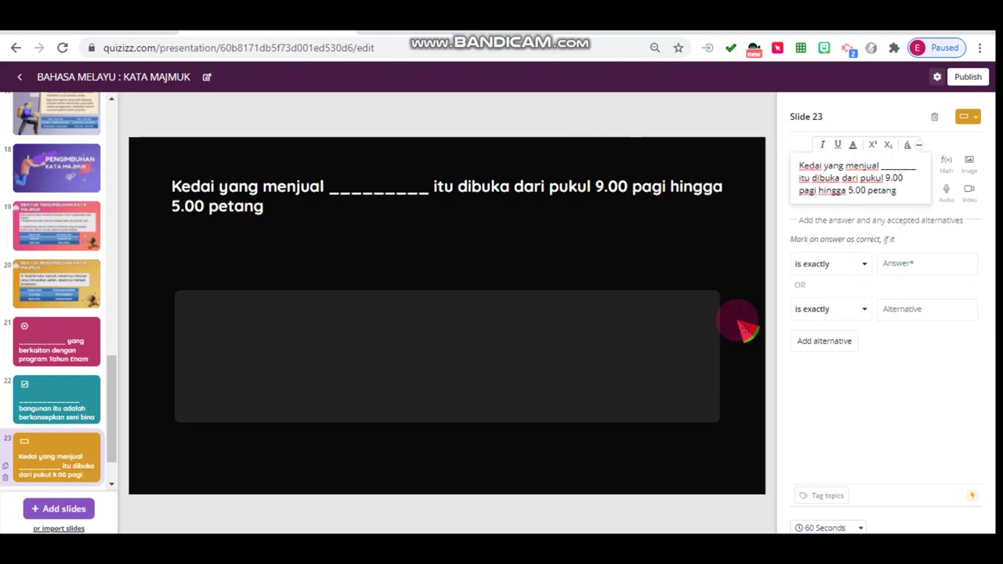
- Enter "alat tulis" as the correct answer for the fill-in-the-blank question, keeping the match rule "is exactly"
left_click(862, 263)
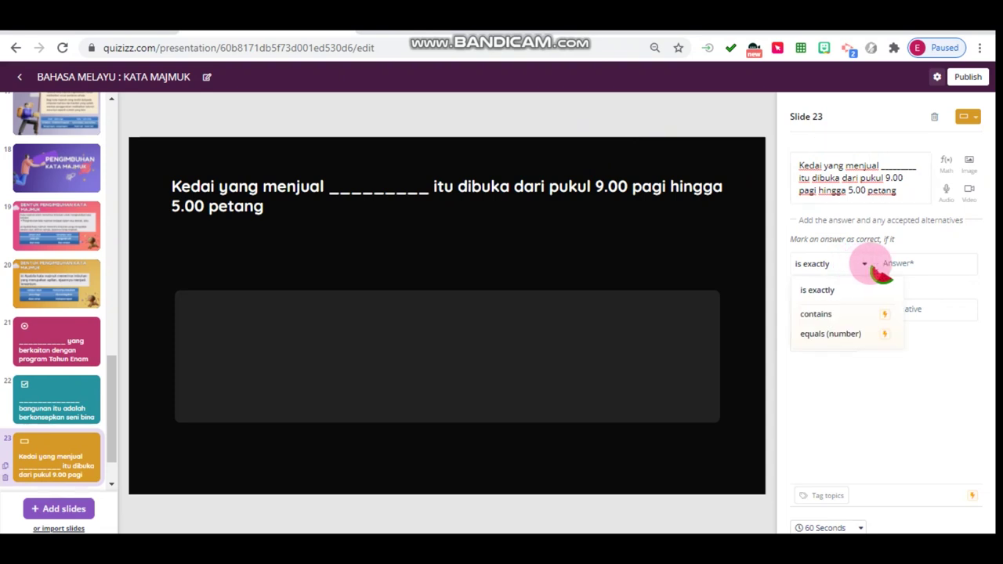
left_click(883, 267)
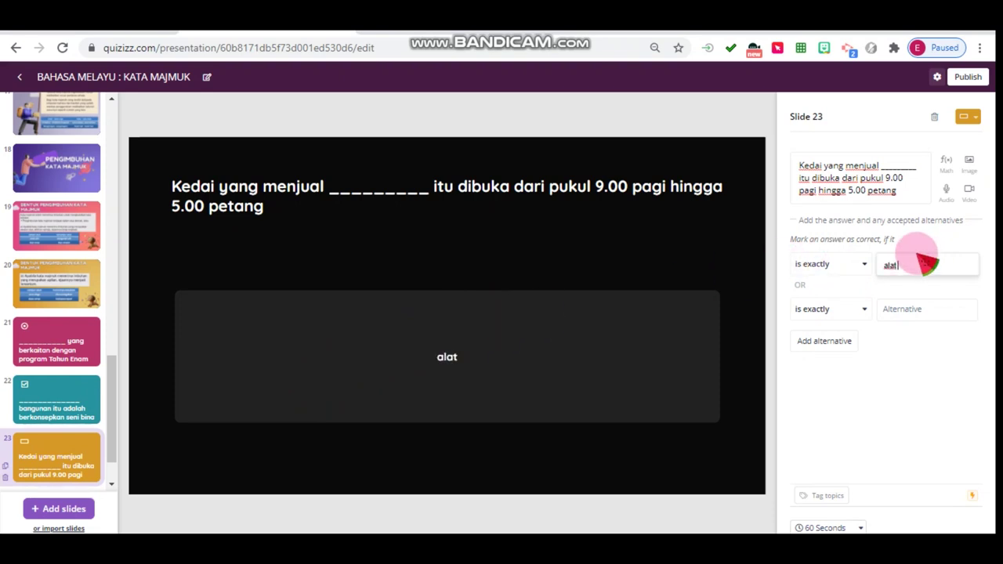
type("tulis")
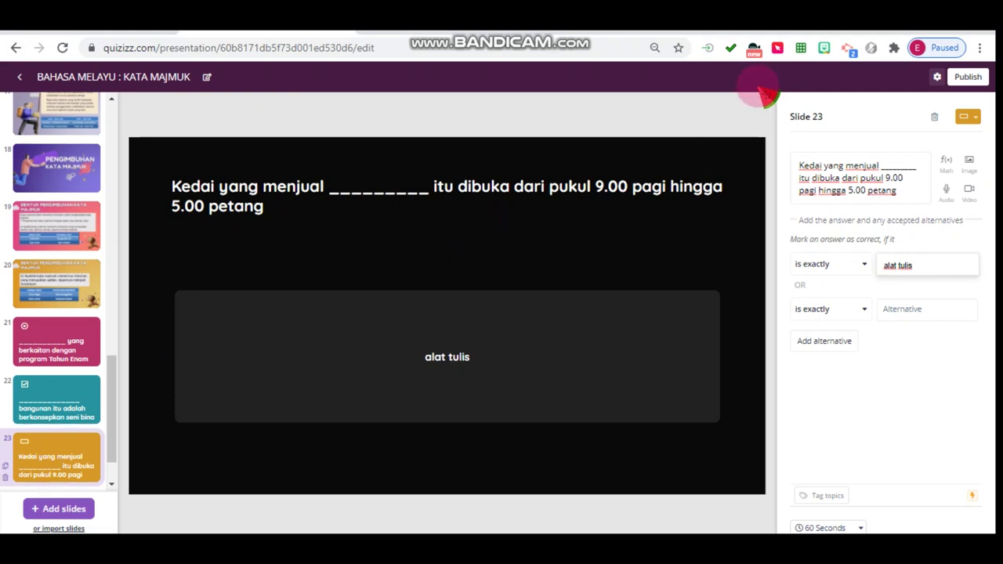
- Add two more blank alternative answers to the fill-in-the-blank question on slide 23
left_click(863, 265)
left_click(860, 265)
left_click(844, 341)
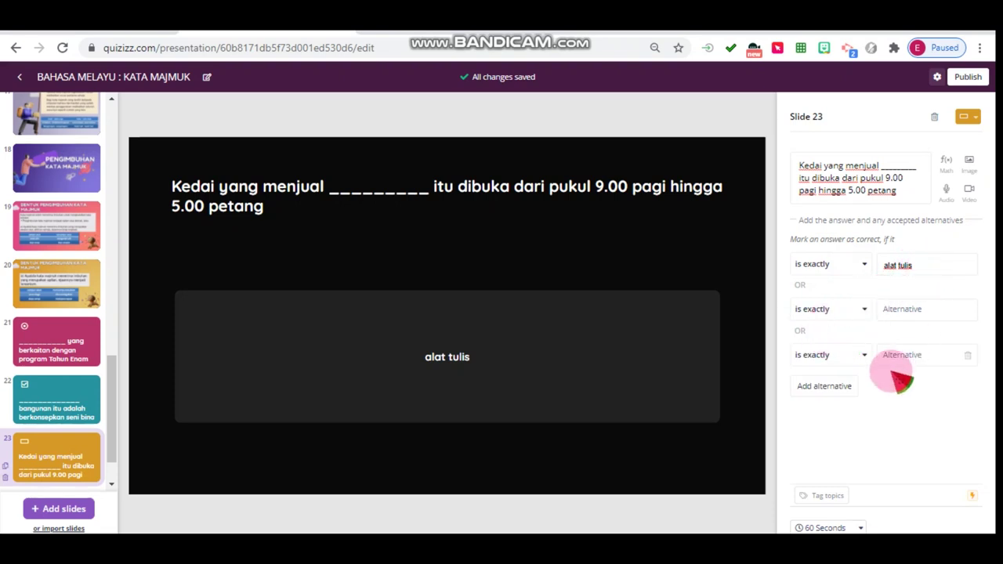
left_click(851, 384)
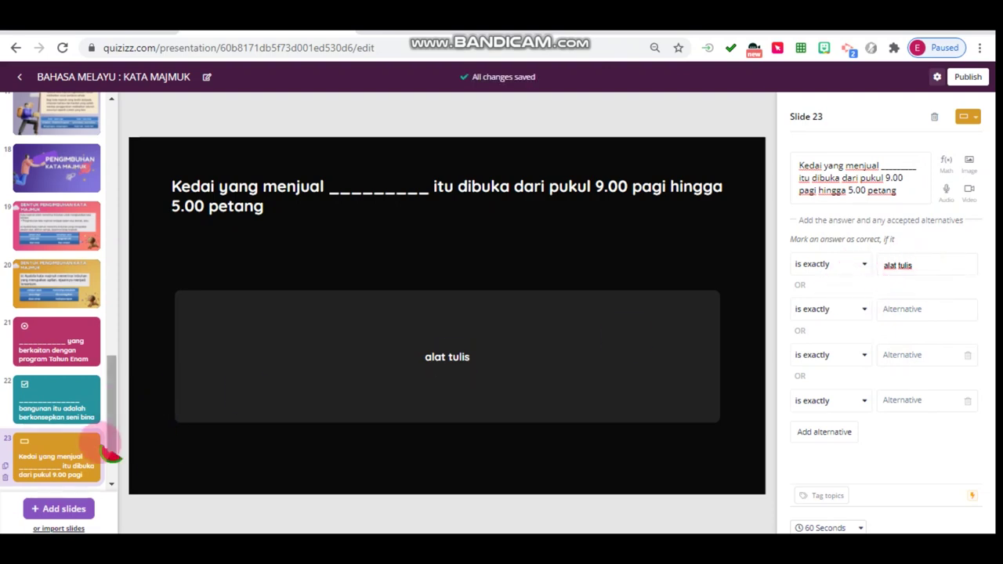
- Add a Poll after slide 23 with the question "Adakah anda faham tajuk pelajaran hari ini? Tandakan aras kefahaman anda."
left_click(51, 508)
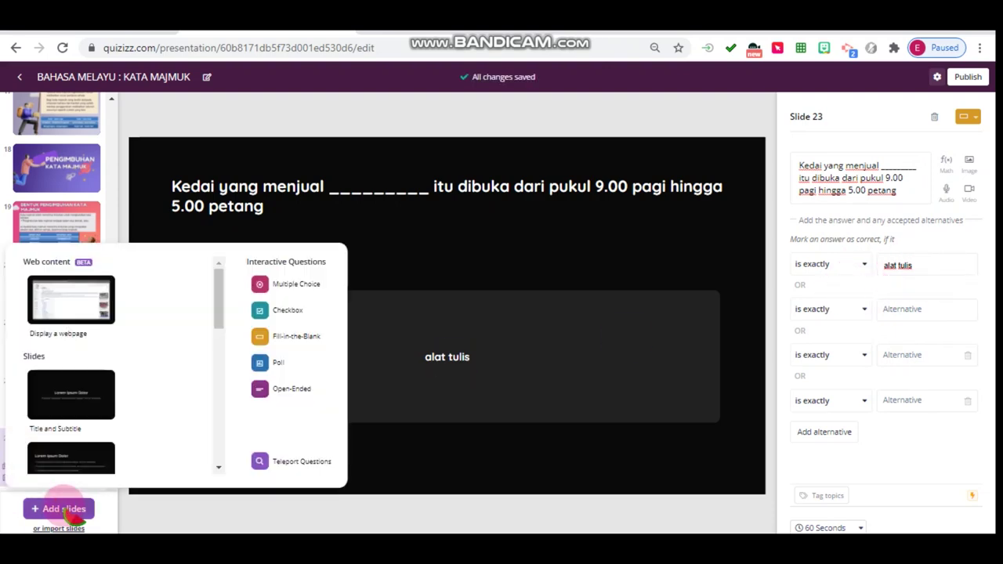
left_click(286, 364)
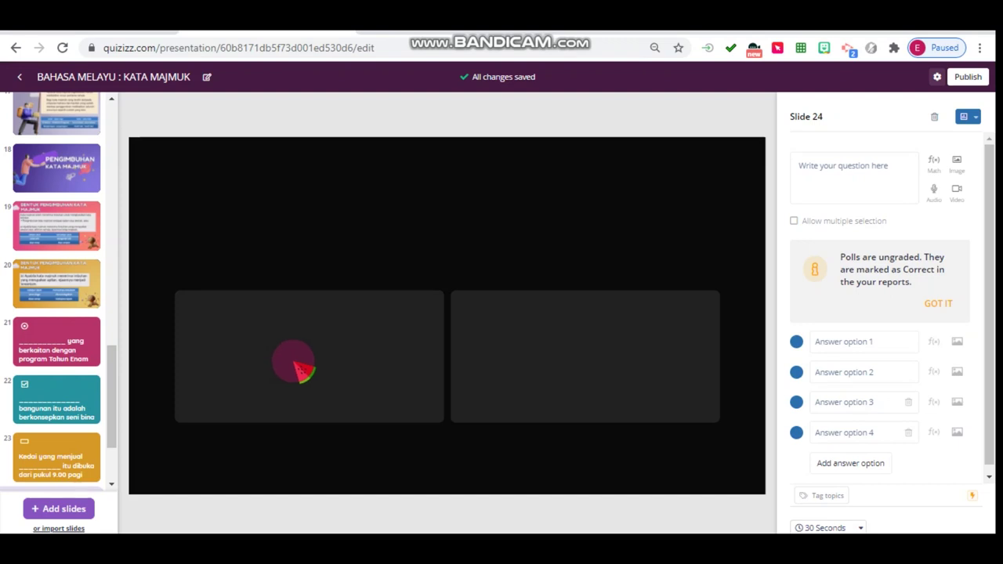
left_click(836, 162)
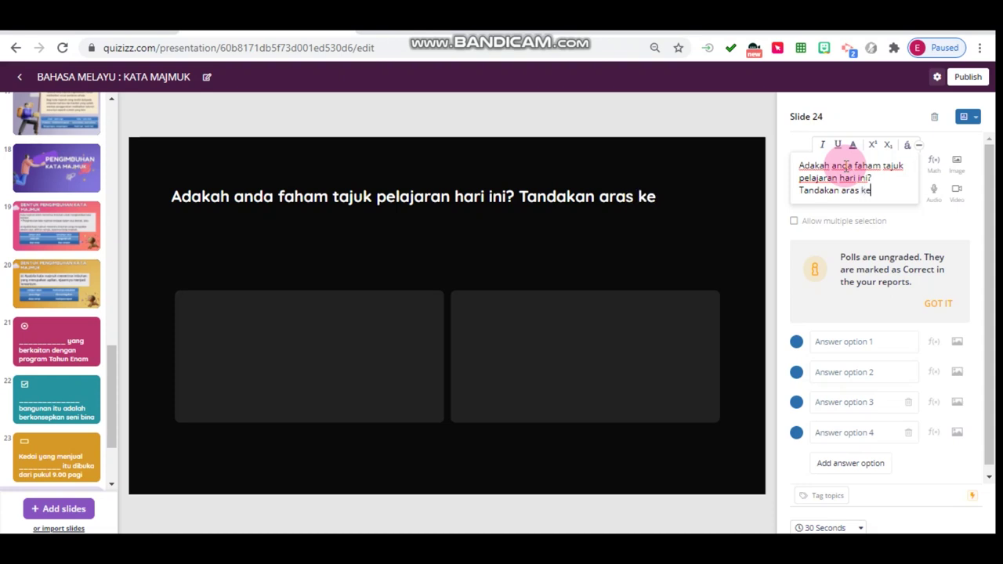
type("n ")
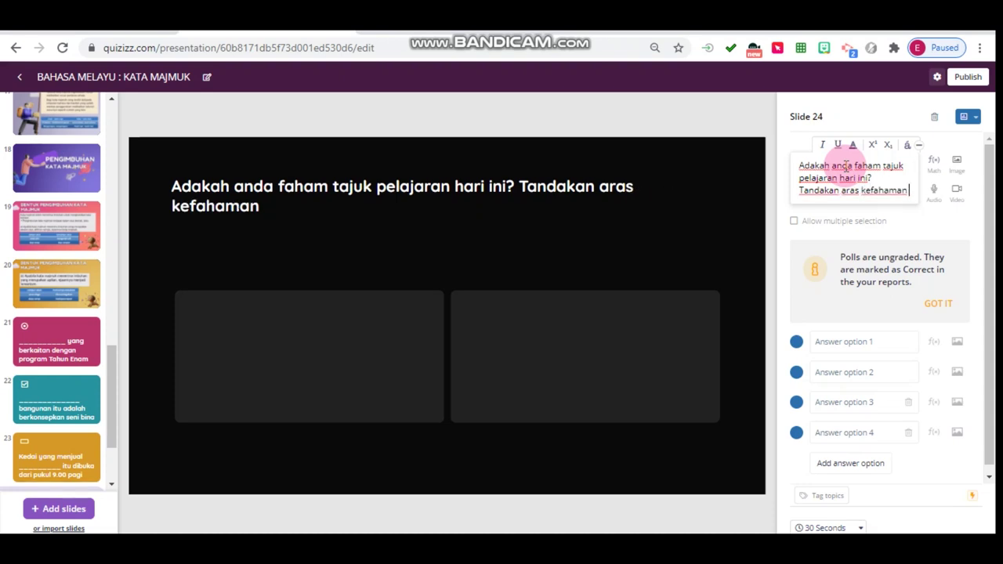
type("anda.")
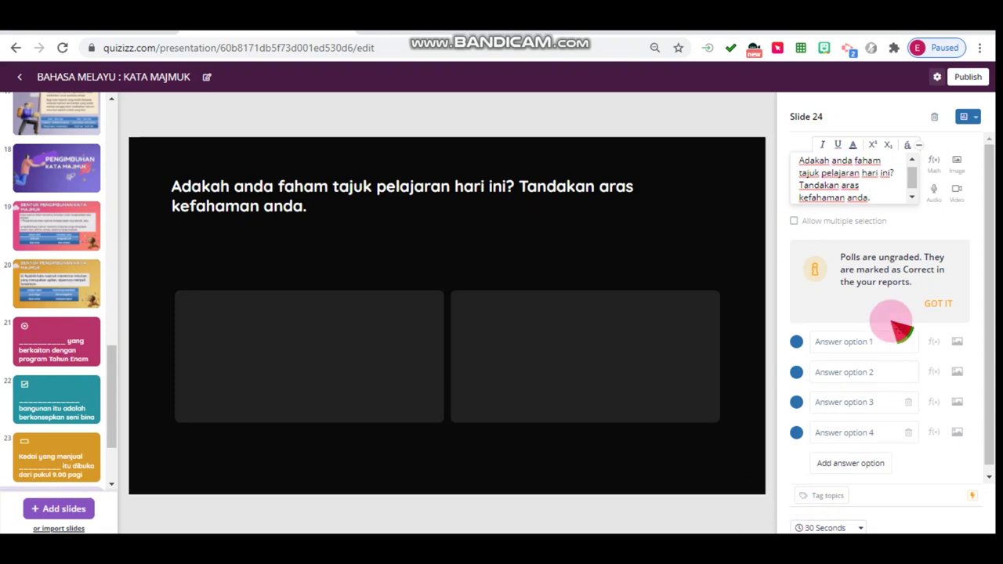
- Fill the four poll options with "Tidak Faham", "Kurang Faham", "Faham" and "Sangat Faham"
left_click(870, 343)
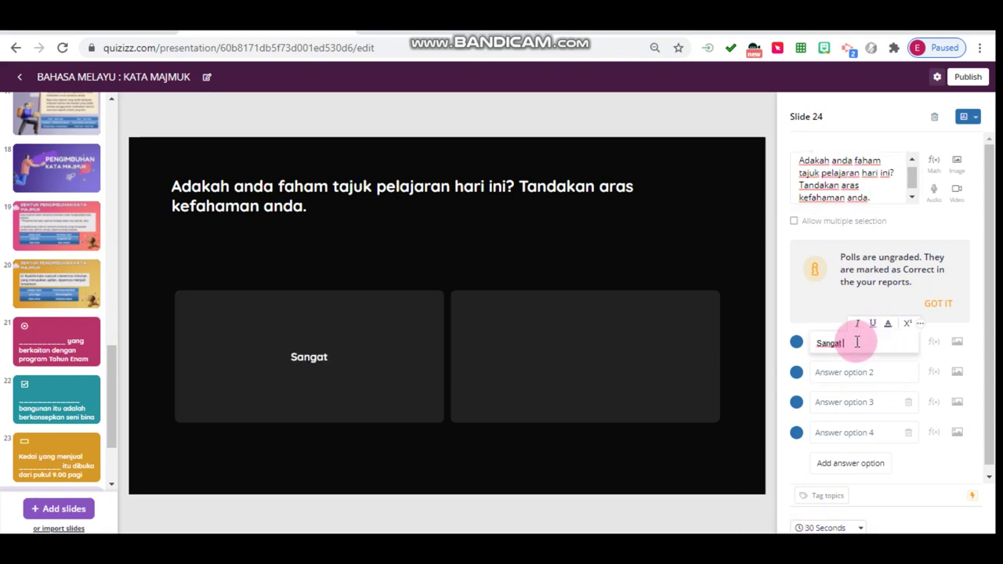
type("Sangat Tidak Faham")
left_click(842, 373)
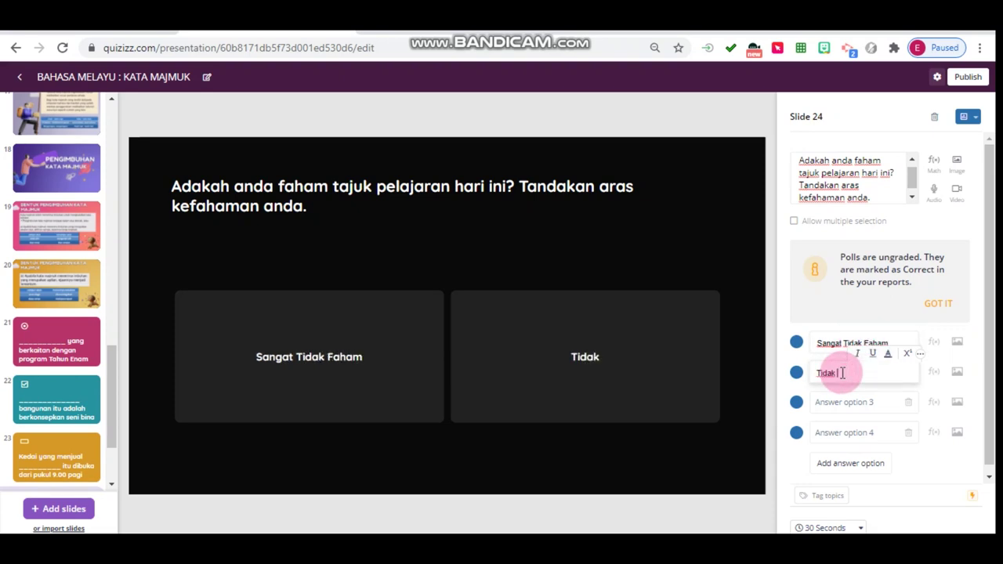
left_click_drag(843, 345, 788, 365)
key("BackSpace")
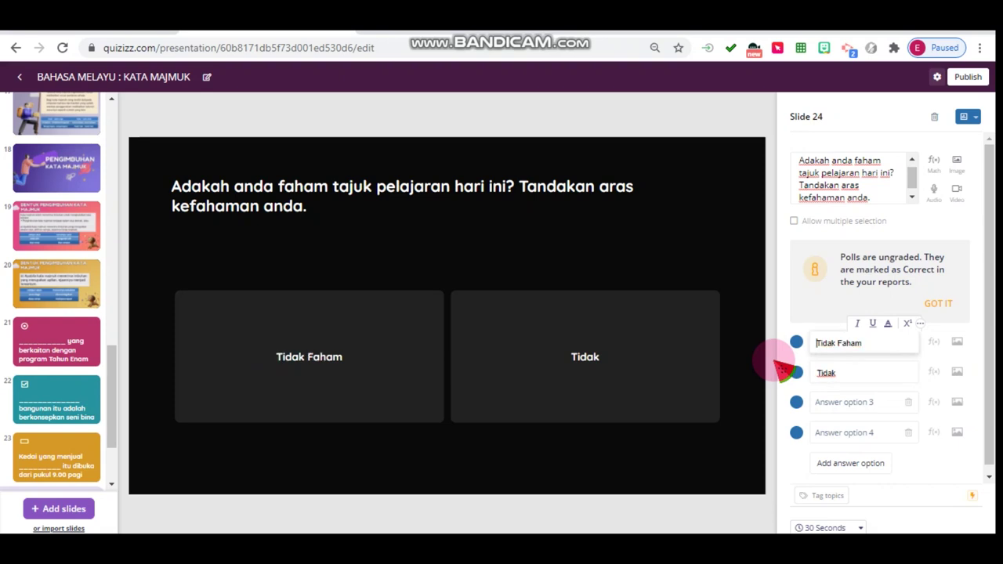
left_click_drag(866, 375, 800, 375)
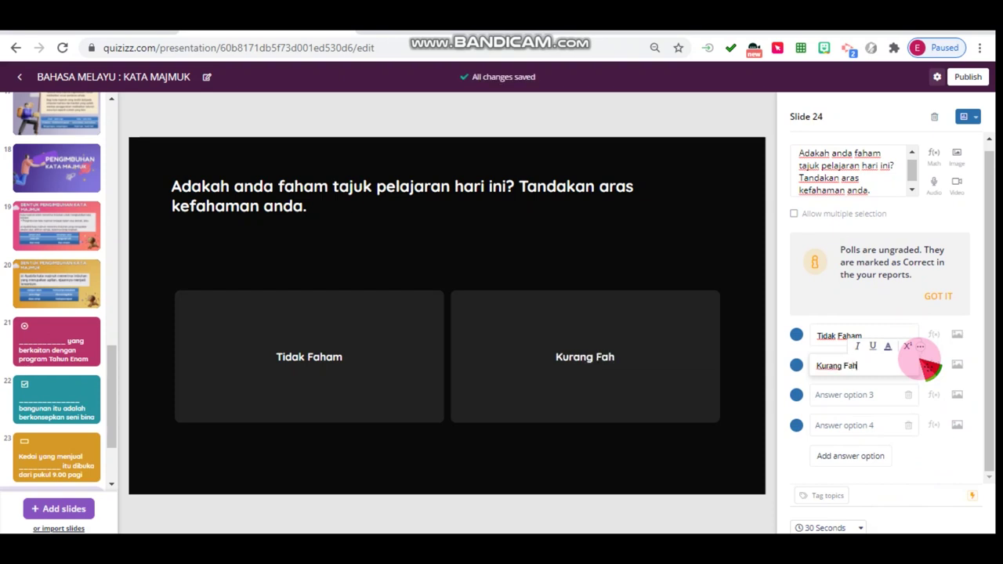
left_click(847, 395)
type("Faham")
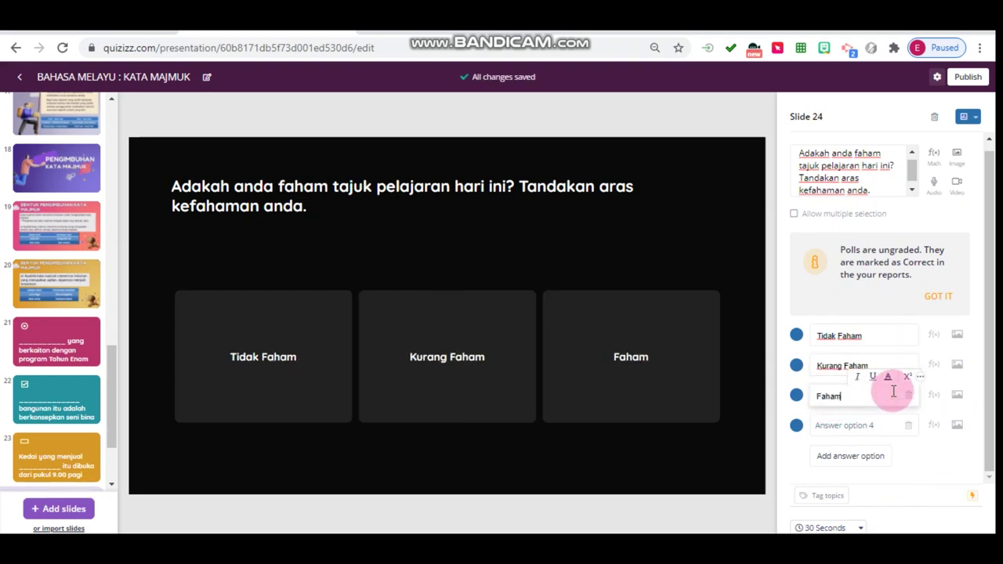
left_click(846, 425)
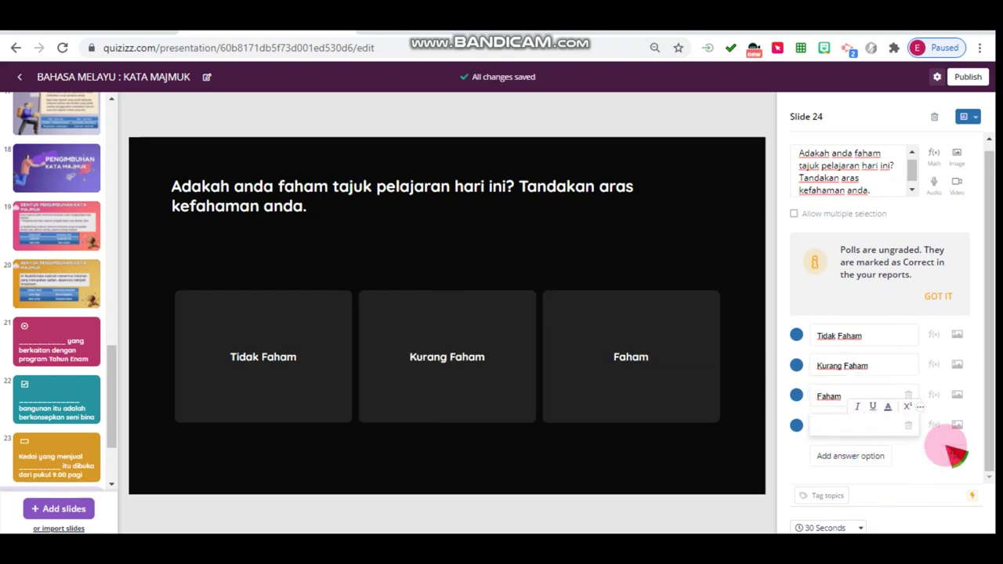
type("Sangat Faham")
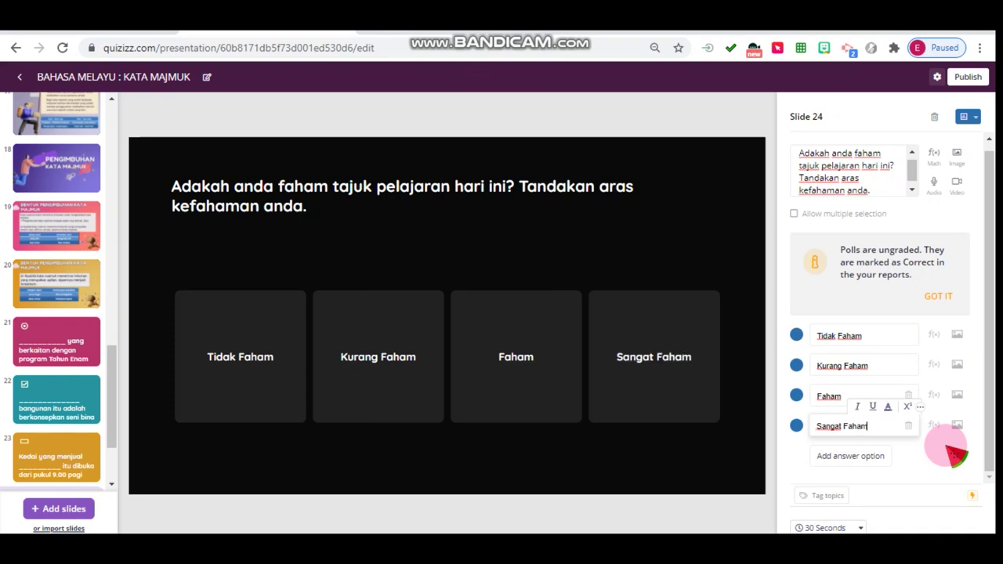
- Add an Open-Ended question after slide 24 reading "Nyatakan 3 daripada 15 kata majmuk yang mantap." and dismiss the ungraded-question notice
left_click(70, 510)
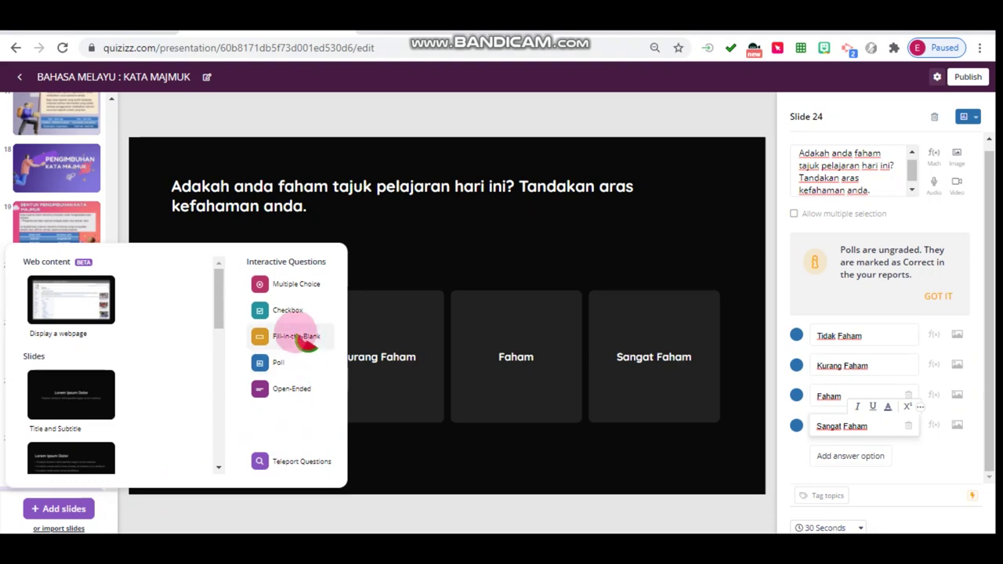
left_click(289, 390)
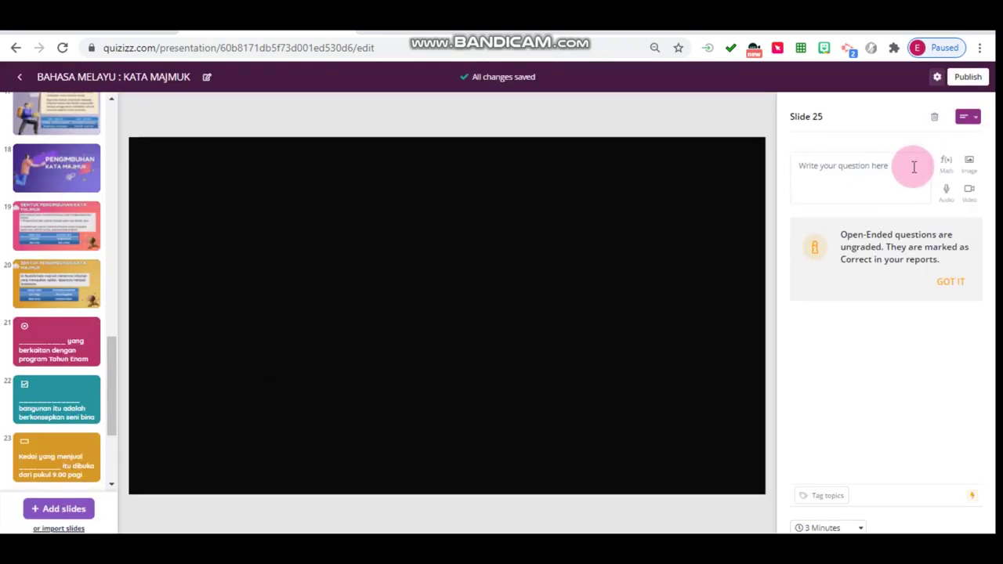
left_click(873, 176)
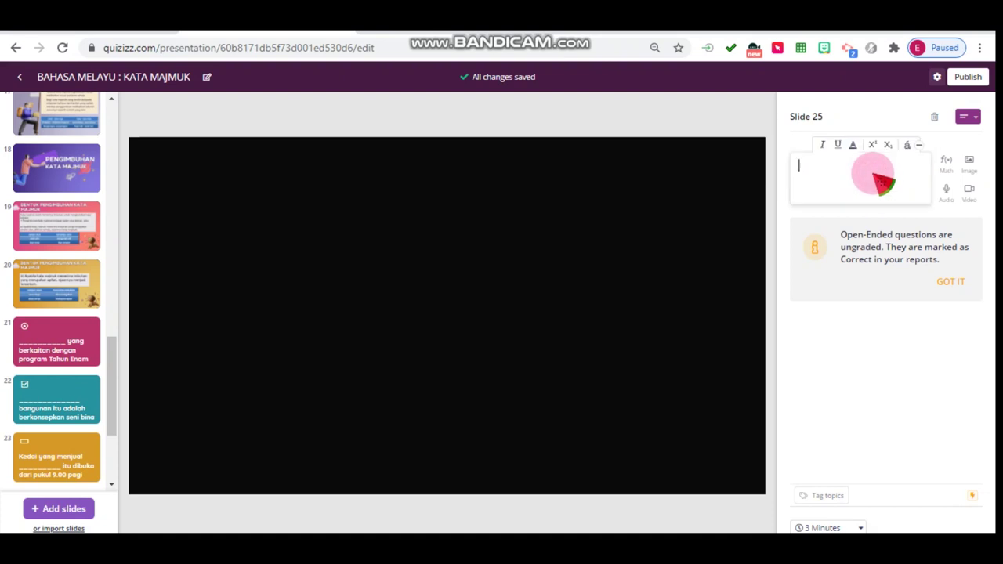
type("N")
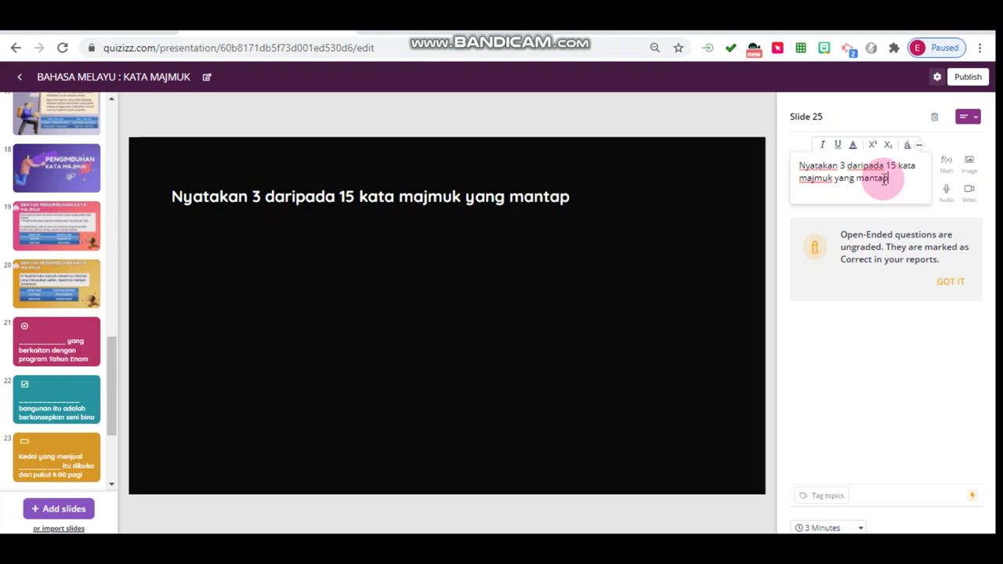
left_click(951, 279)
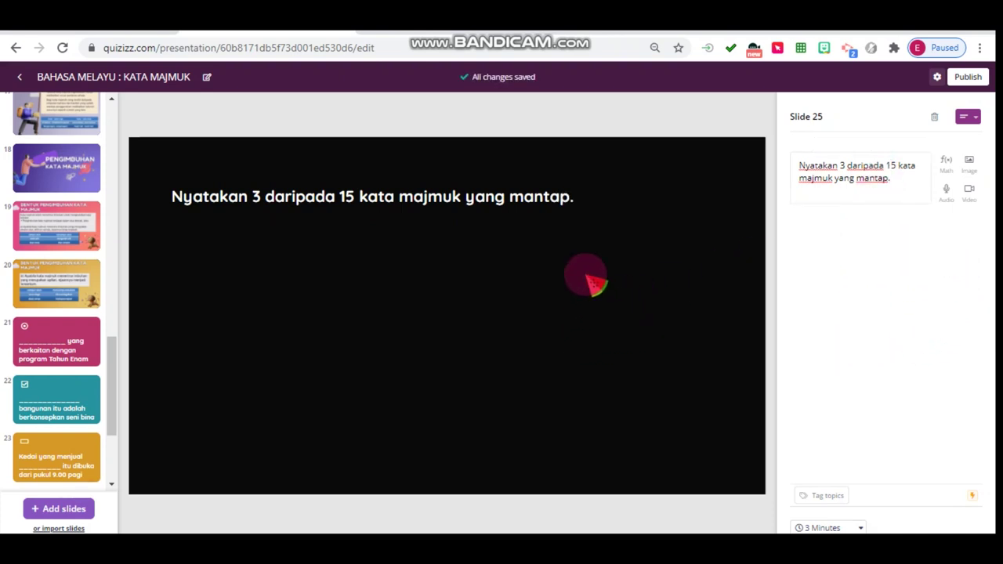
- Review the multiple-choice question on slide 21 and the question types it can be switched to
left_click_drag(115, 342, 113, 408)
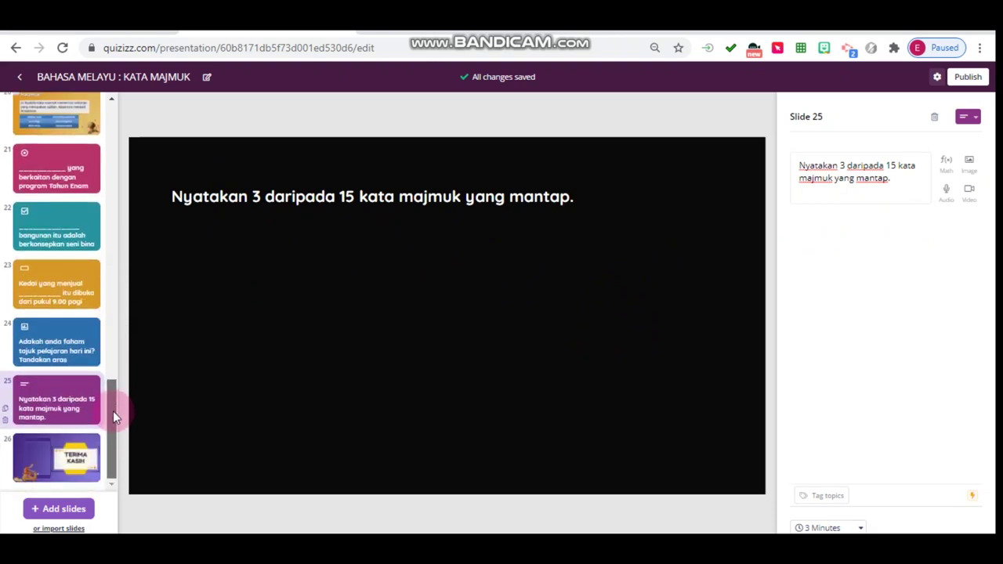
left_click(88, 192)
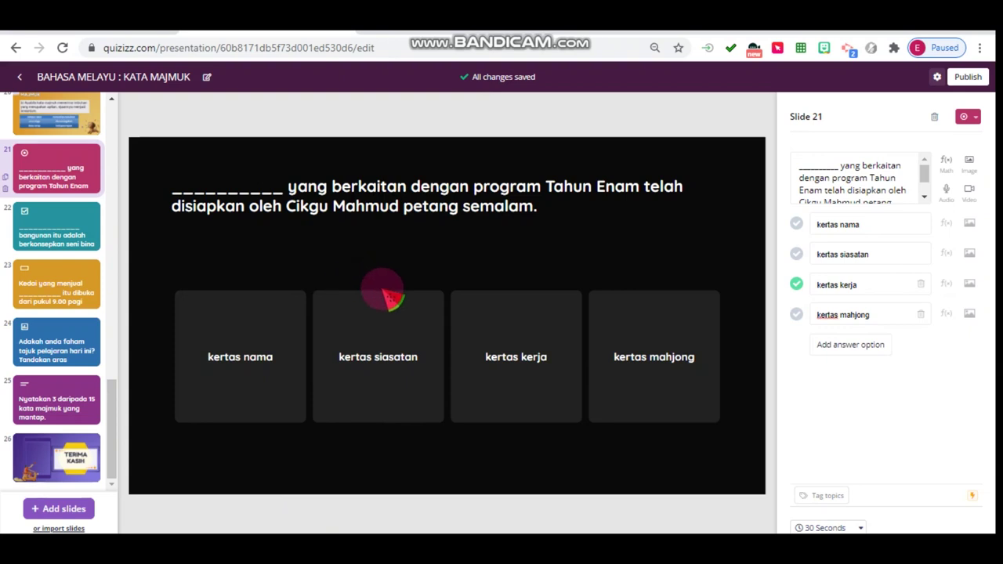
left_click(967, 116)
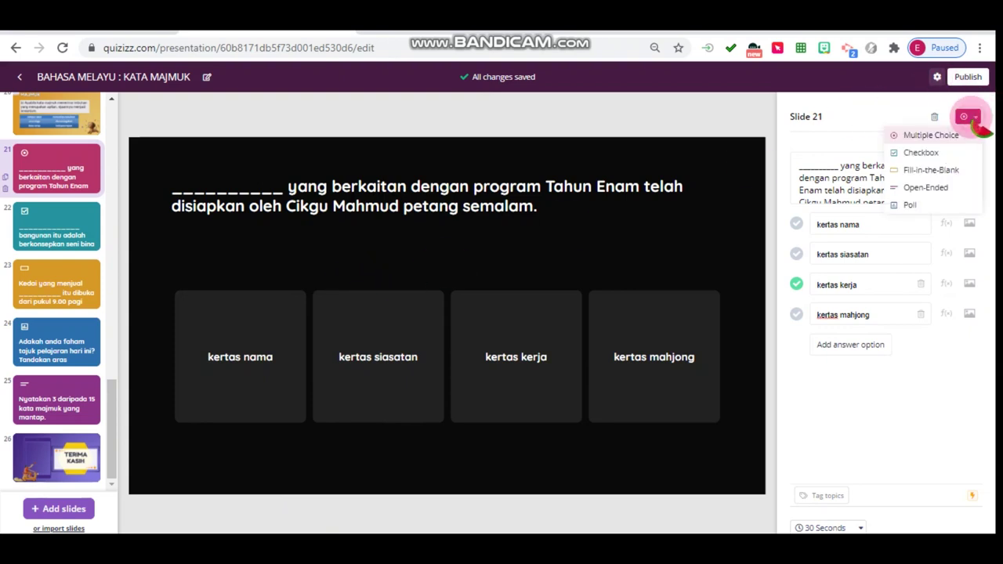
left_click(309, 235)
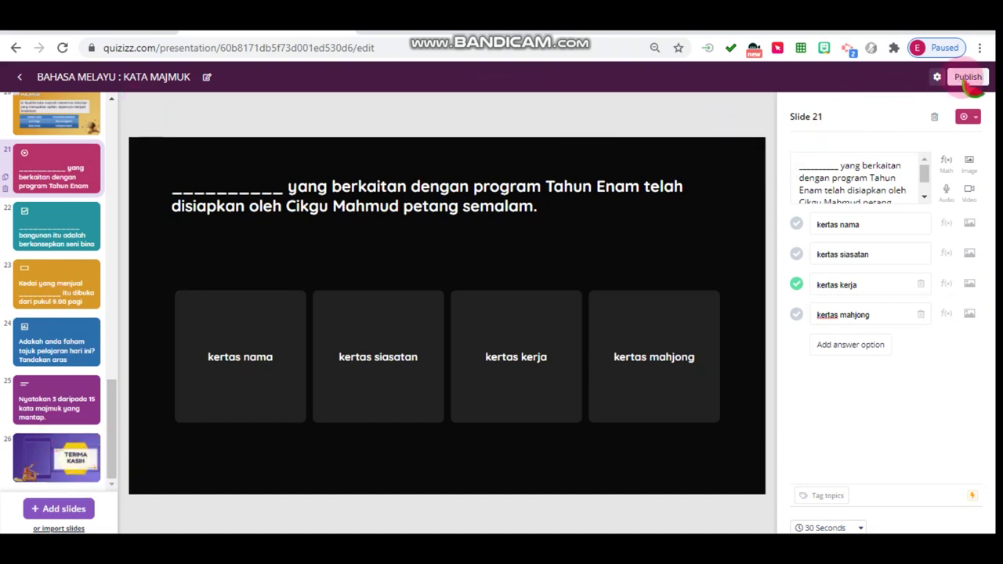
- Start publishing the lesson and set its language to Malay
left_click(968, 78)
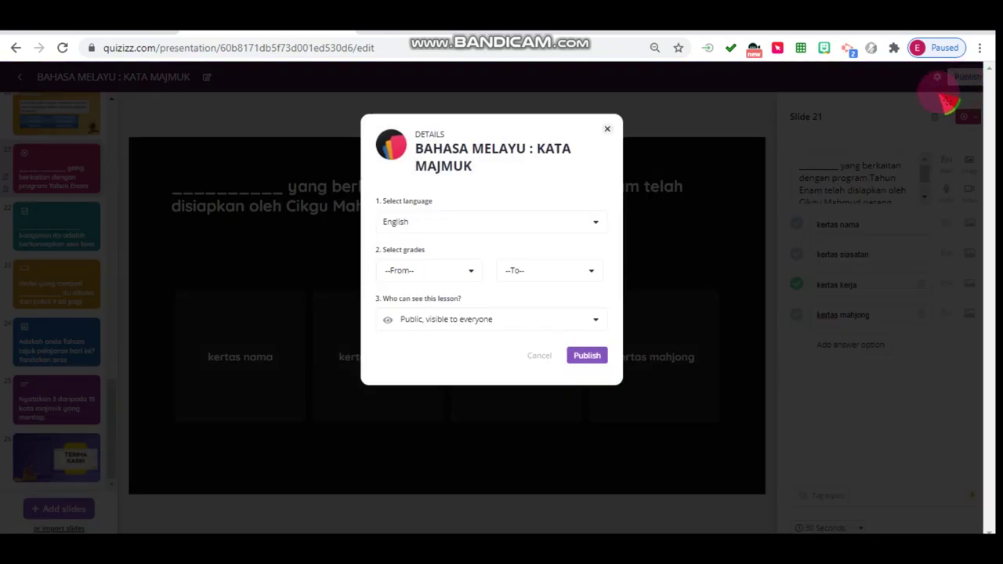
left_click(593, 223)
scroll(462, 276, "down", 10)
scroll(427, 288, "down", 12)
scroll(427, 289, "down", 6)
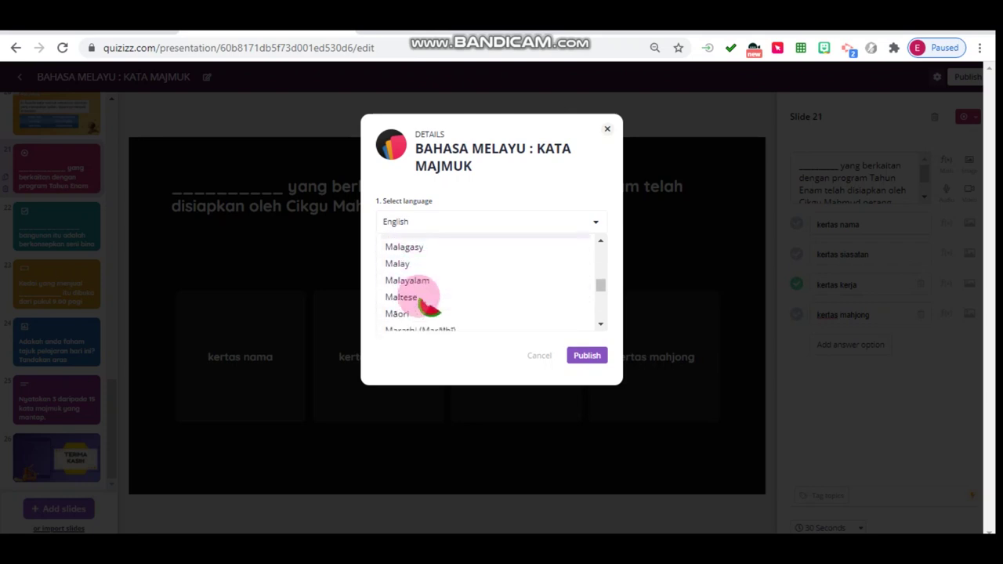
left_click(411, 264)
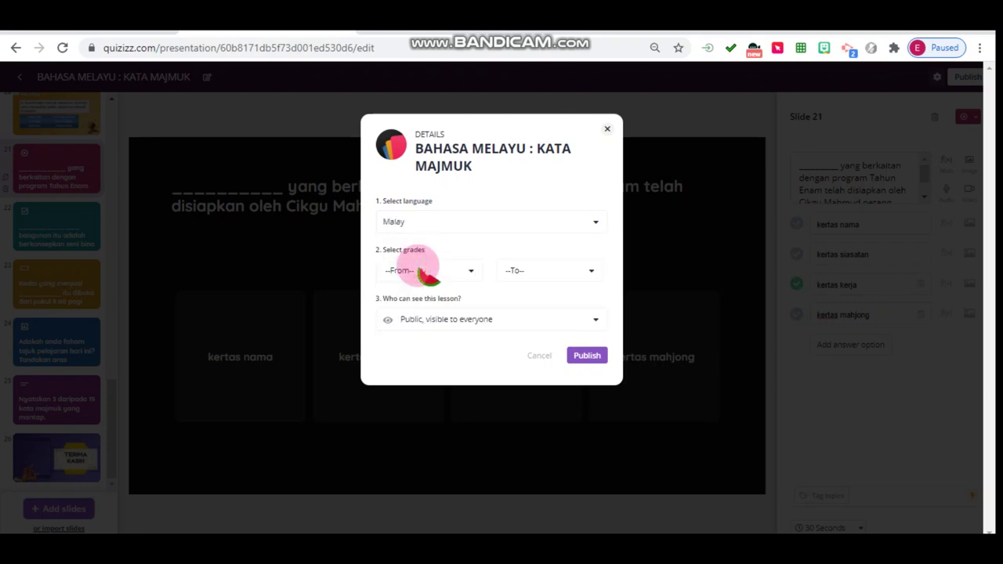
- Set the grade range from 4th to 6th and publish the lesson with public visibility
left_click(468, 271)
scroll(445, 286, "down", 5)
scroll(416, 297, "up", 4)
left_click(392, 333)
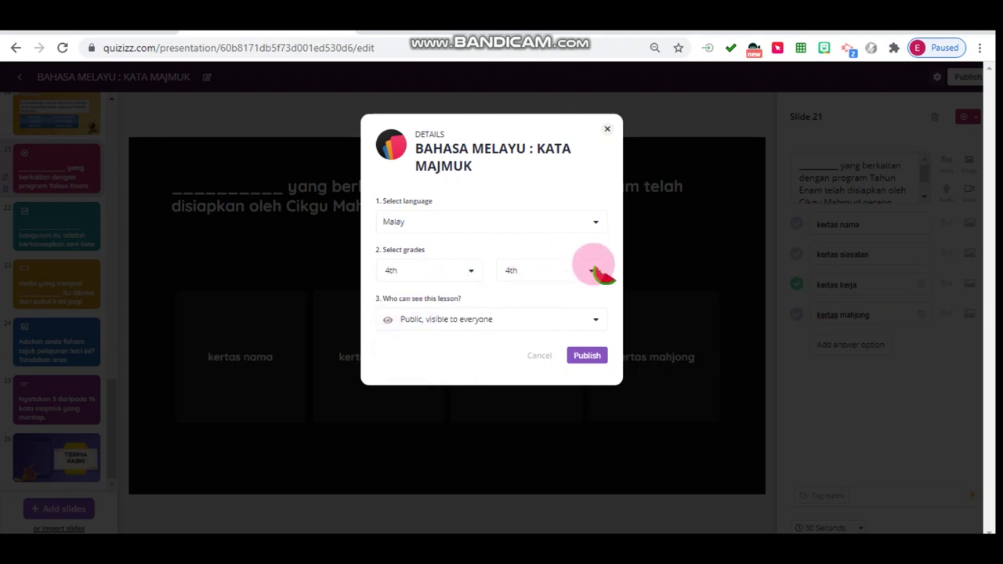
left_click(593, 266)
scroll(538, 321, "down", 2)
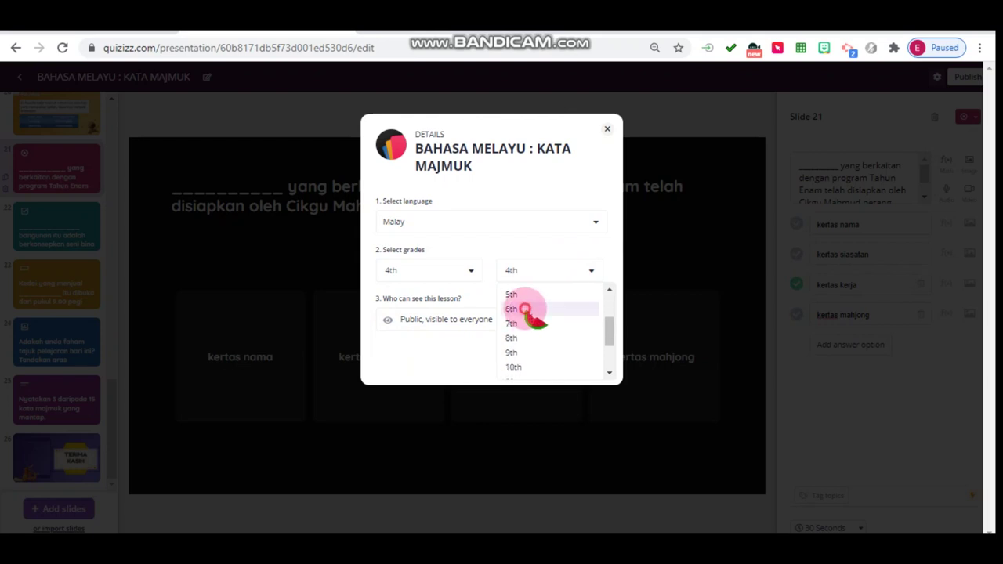
left_click(530, 310)
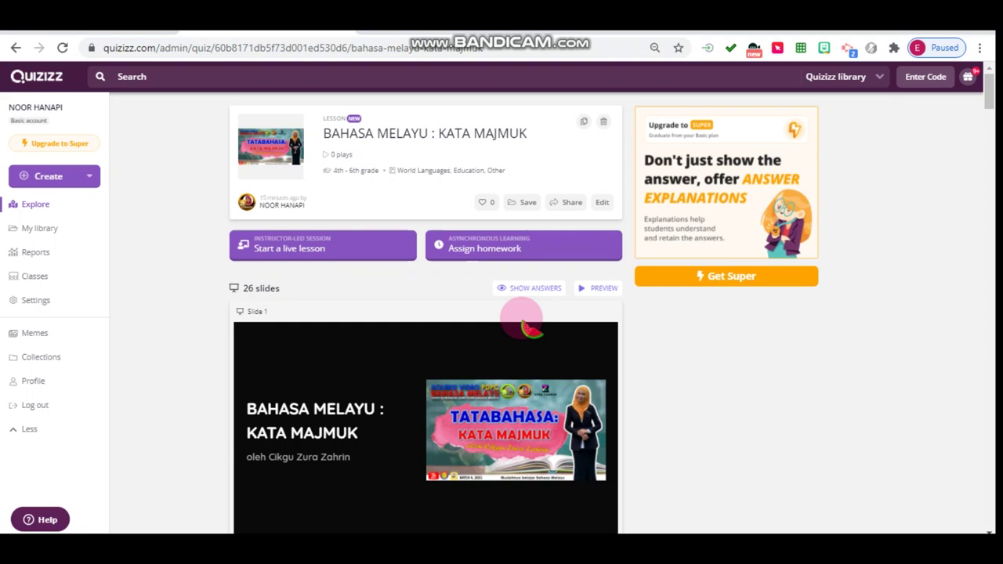
- Assign the lesson as homework, keeping the custom deadline of Friday, June 4, 08:00 AM and the default advanced settings
left_click(484, 250)
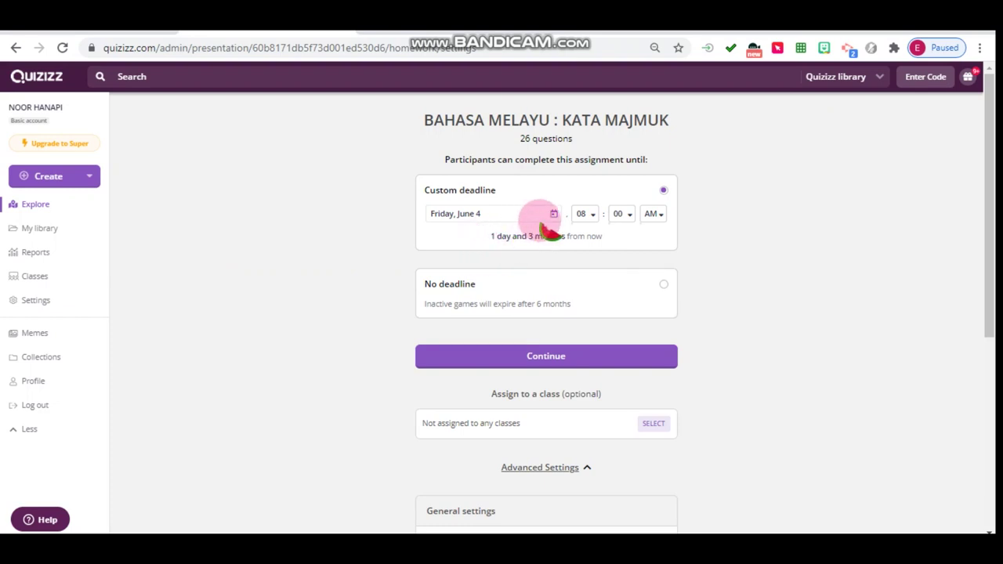
left_click(495, 215)
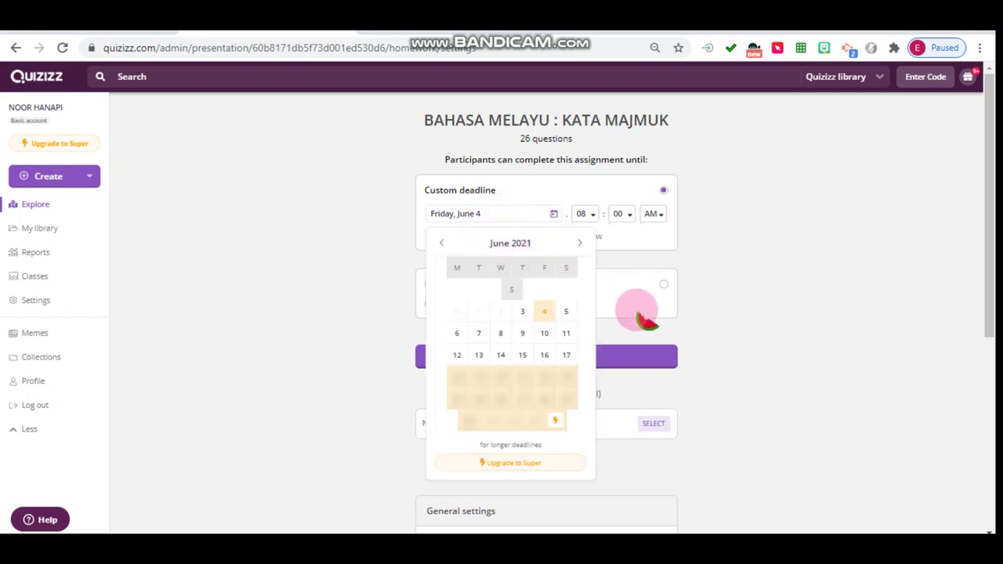
left_click(711, 266)
scroll(701, 270, "down", 3)
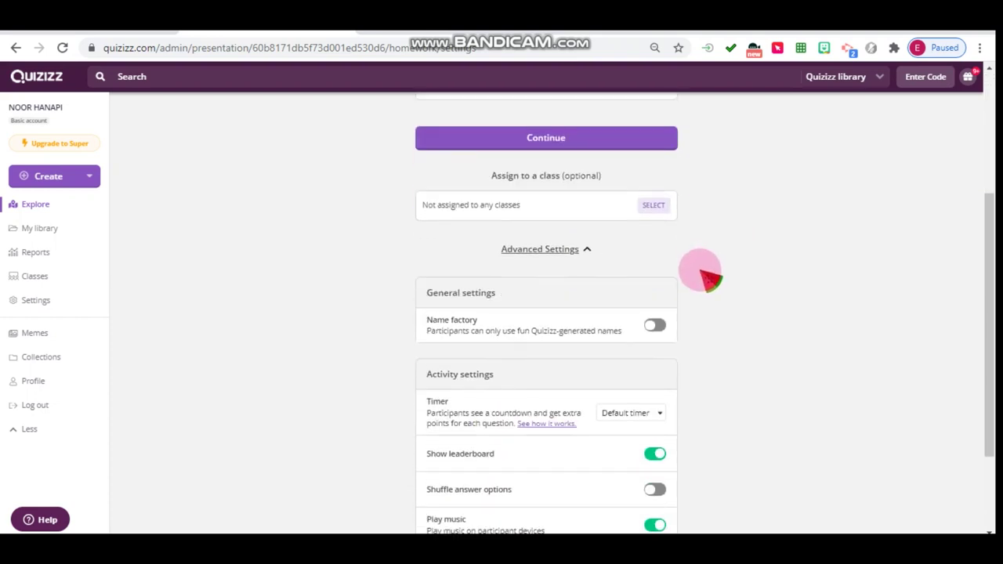
scroll(690, 280, "down", 2)
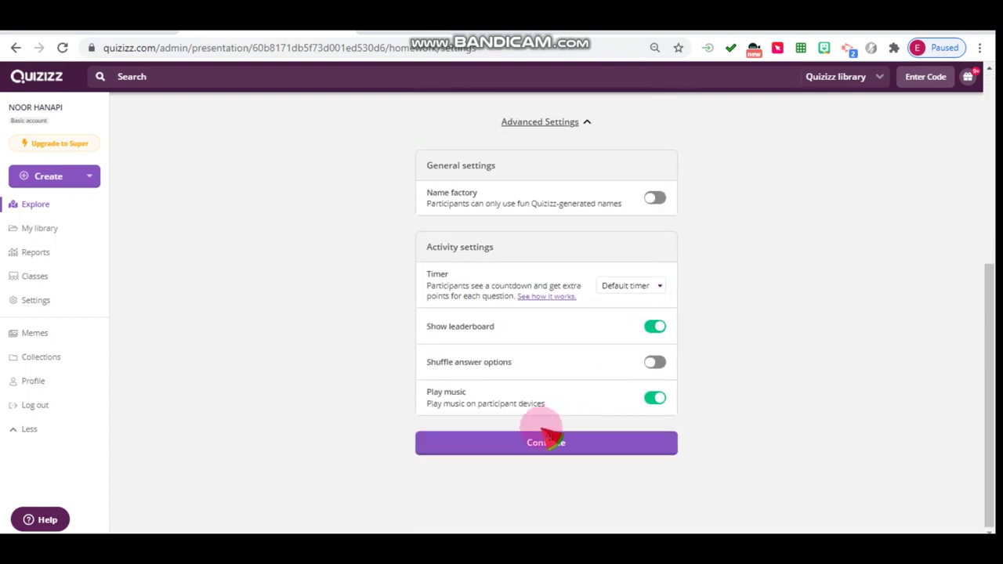
scroll(548, 429, "up", 5)
scroll(604, 321, "down", 5)
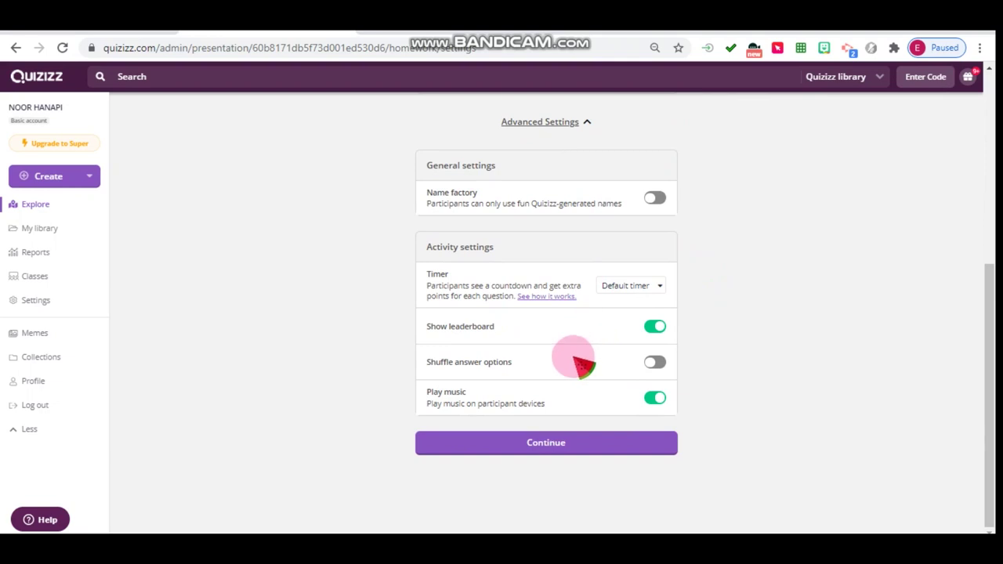
left_click(545, 445)
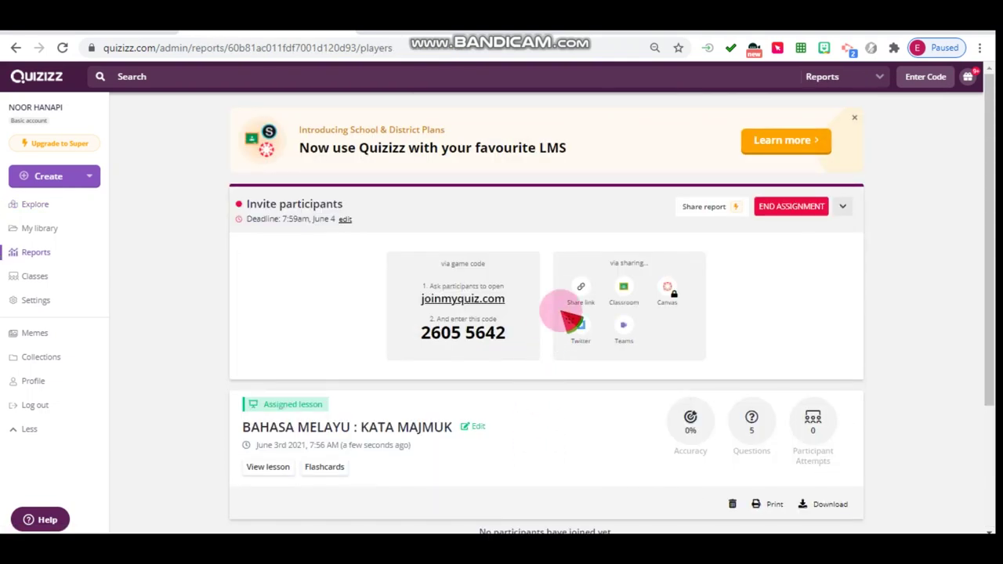
- Copy the homework assignment's share link for participants
left_click(588, 290)
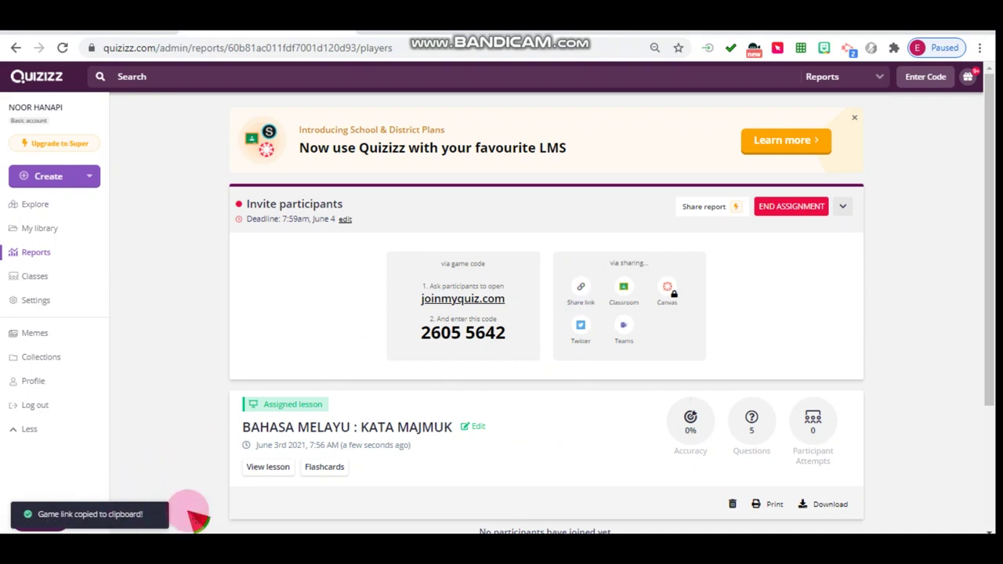
scroll(502, 322, "down", 2)
scroll(499, 323, "up", 1)
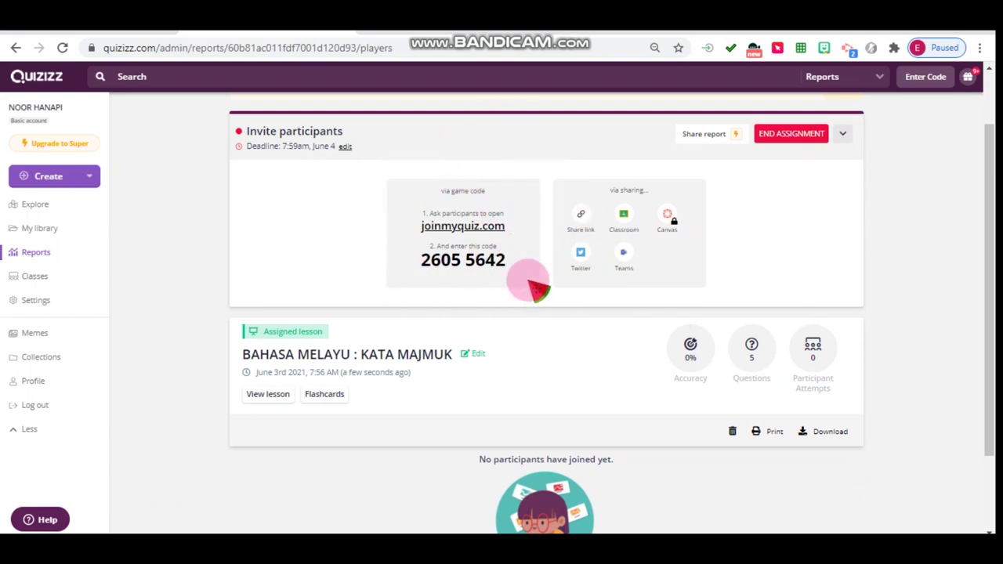
- Check the Google Classroom options for assigning the homework to a class, then leave without assigning it
left_click(624, 217)
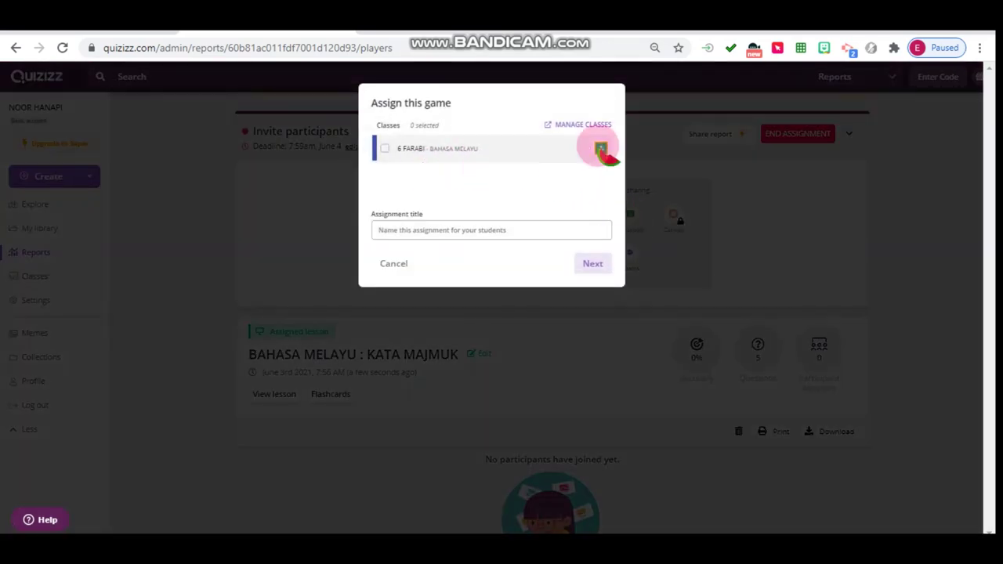
left_click(390, 265)
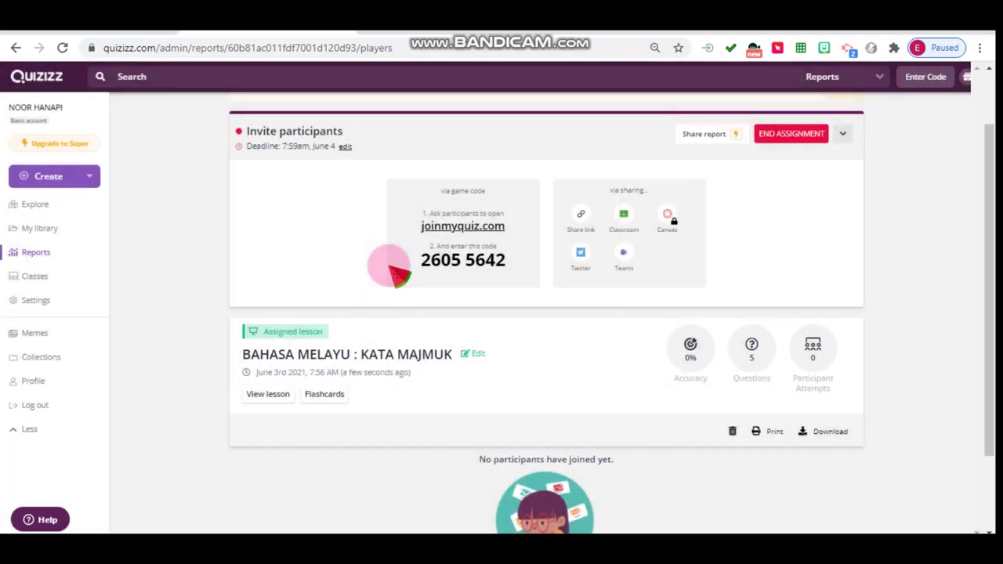
scroll(392, 266, "down", 2)
scroll(392, 267, "up", 3)
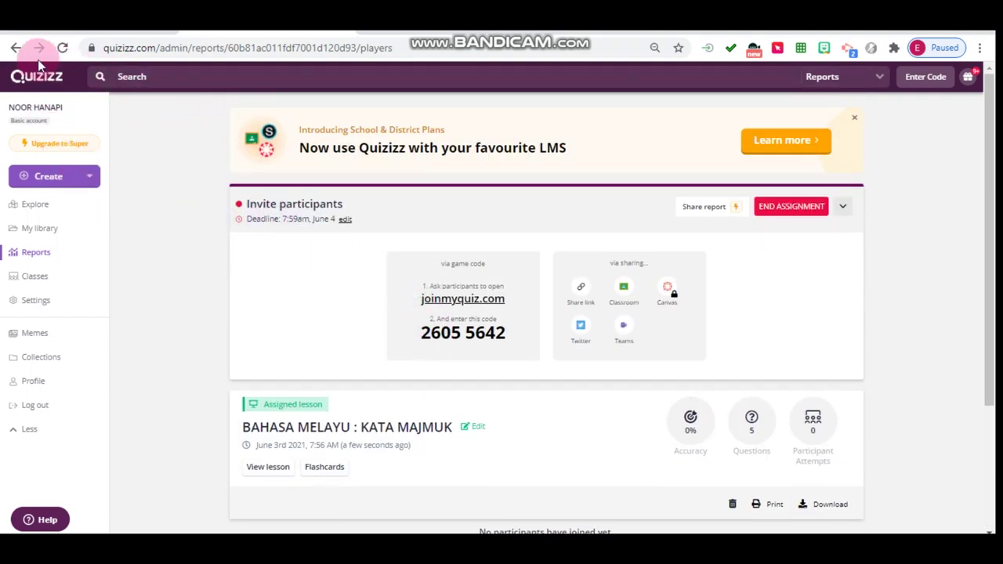
- Return to the lesson's page, present it as a live lesson with default settings and copy the participant join link
left_click(15, 49)
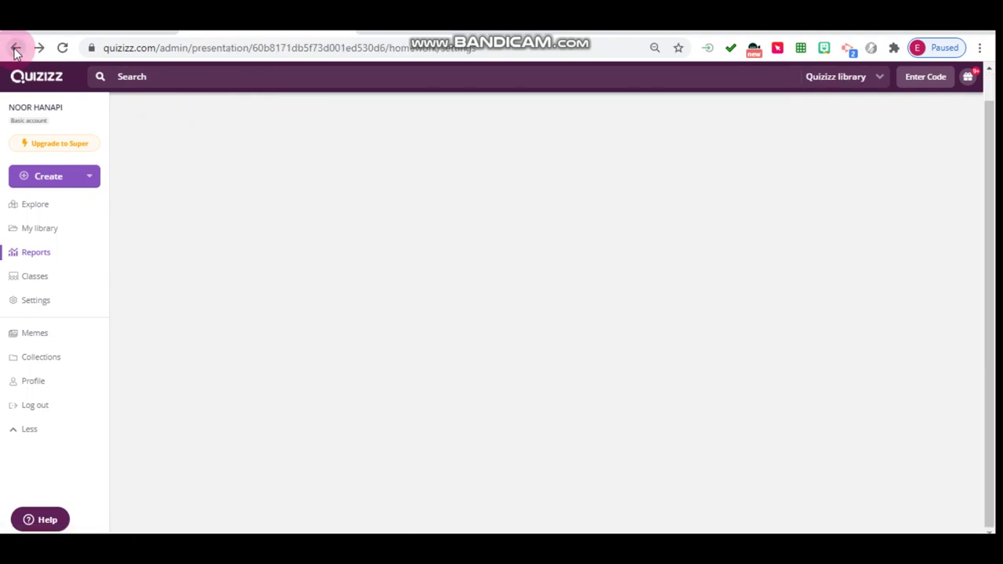
left_click(15, 49)
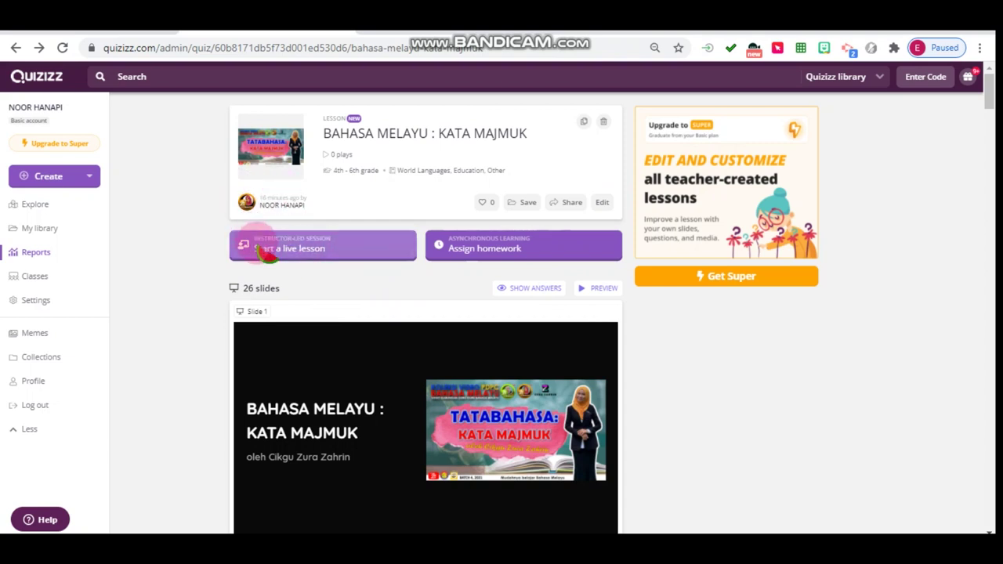
left_click(261, 248)
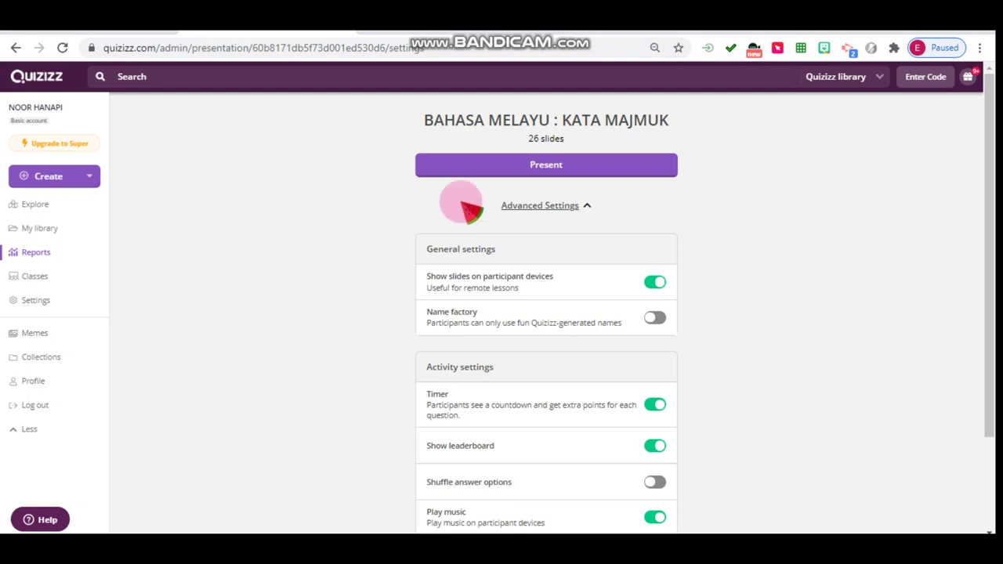
left_click(579, 165)
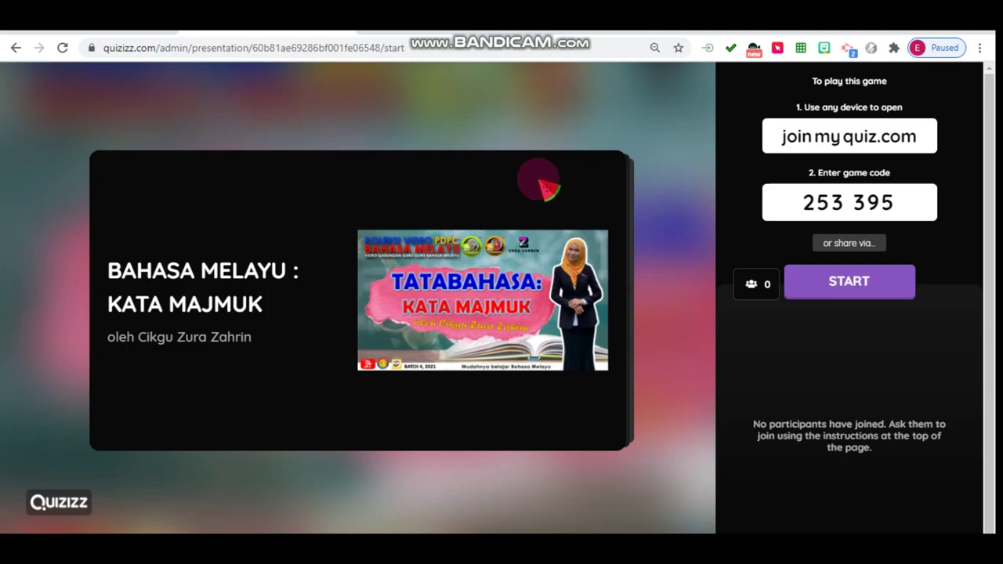
left_click(871, 252)
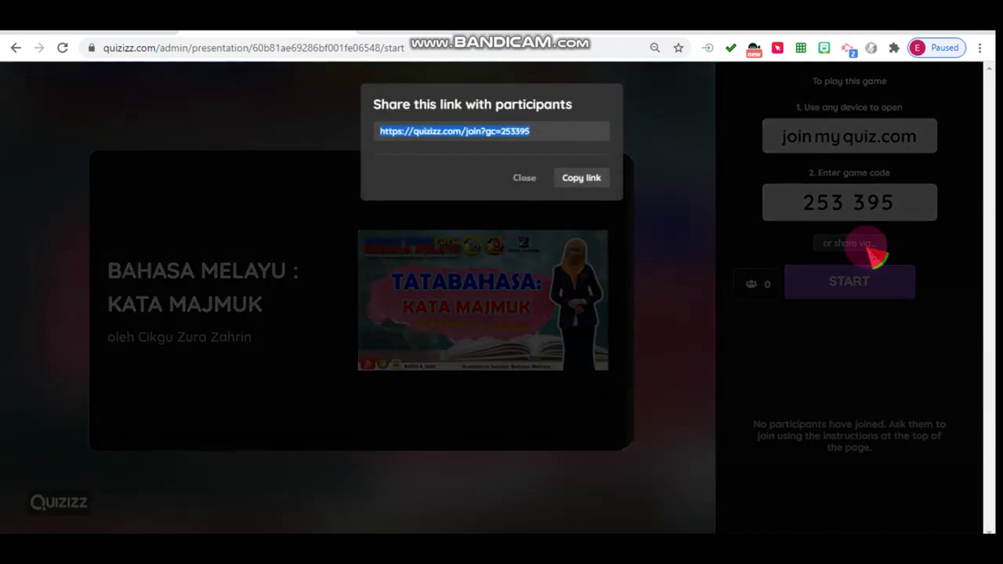
left_click(583, 178)
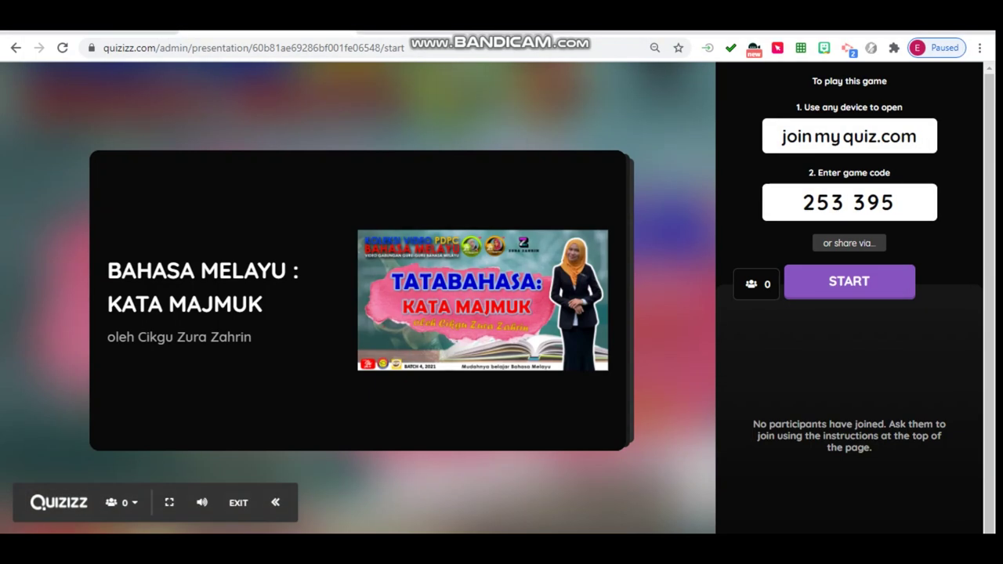
- Switch to Telegram and open the archived channel "MY OWN STUFF"
key("super+s")
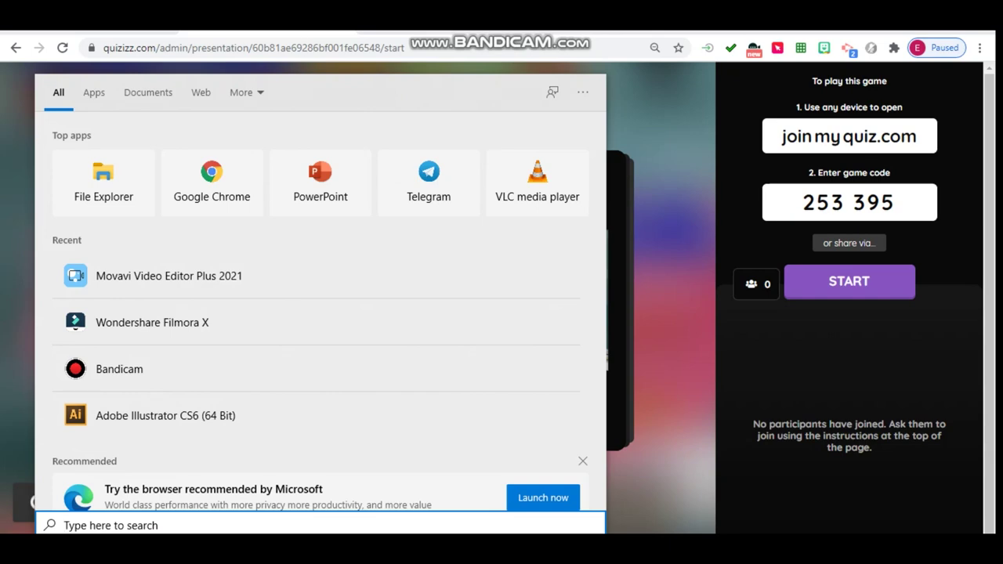
left_click(430, 198)
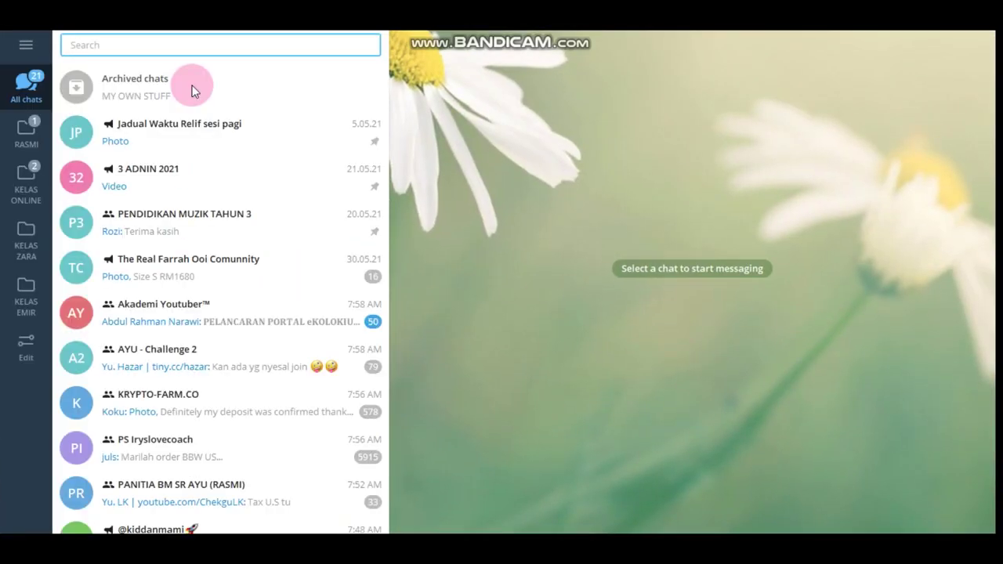
left_click(176, 85)
left_click(217, 89)
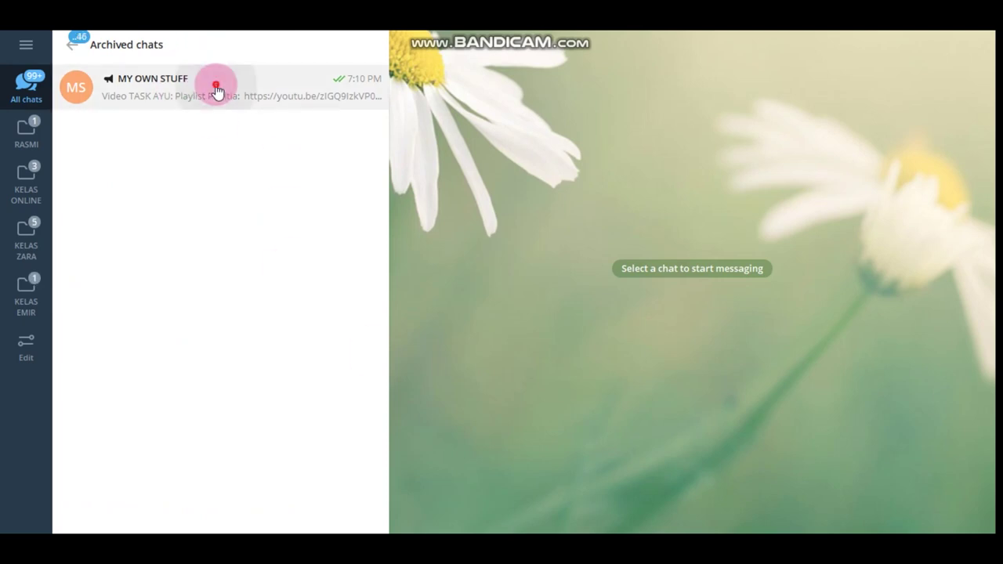
- Post the copied join link in the "MY OWN STUFF" channel and switch back to the live lesson in the browser
left_click(437, 521)
key("ctrl+v")
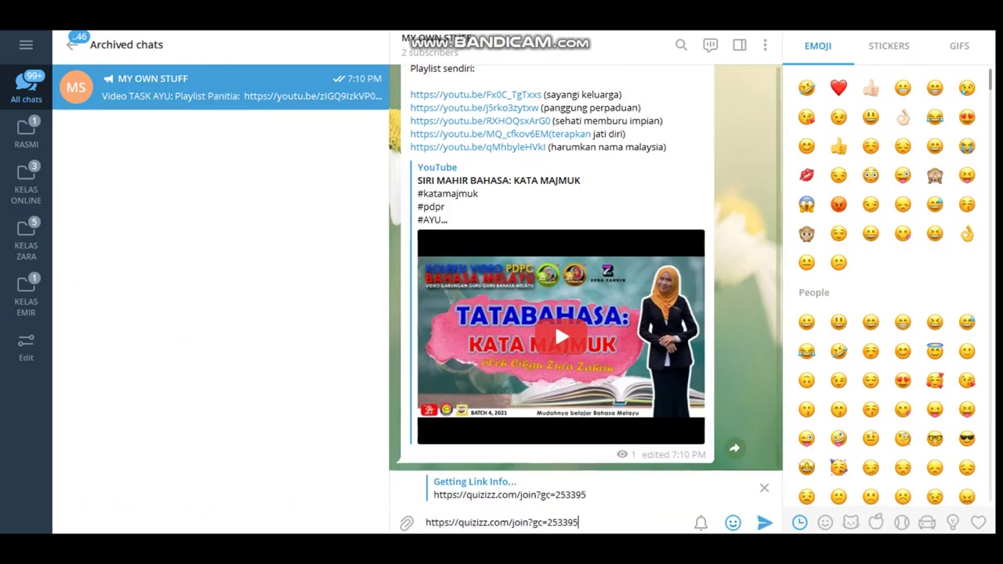
left_click(764, 522)
key("alt+Tab")
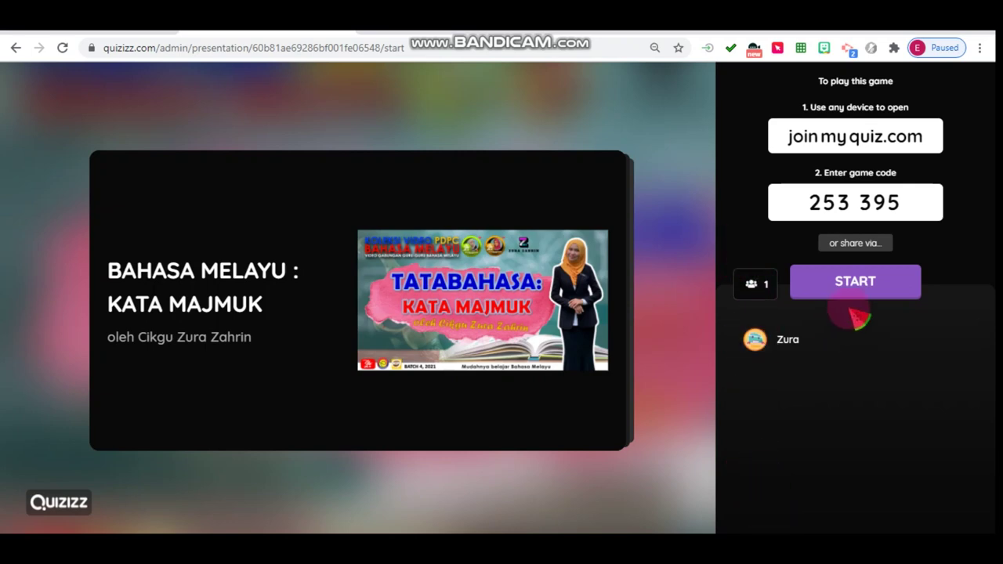
- Start the live lesson, dismiss the joining instructions banner and advance through the opening slides to slide 5
left_click(873, 283)
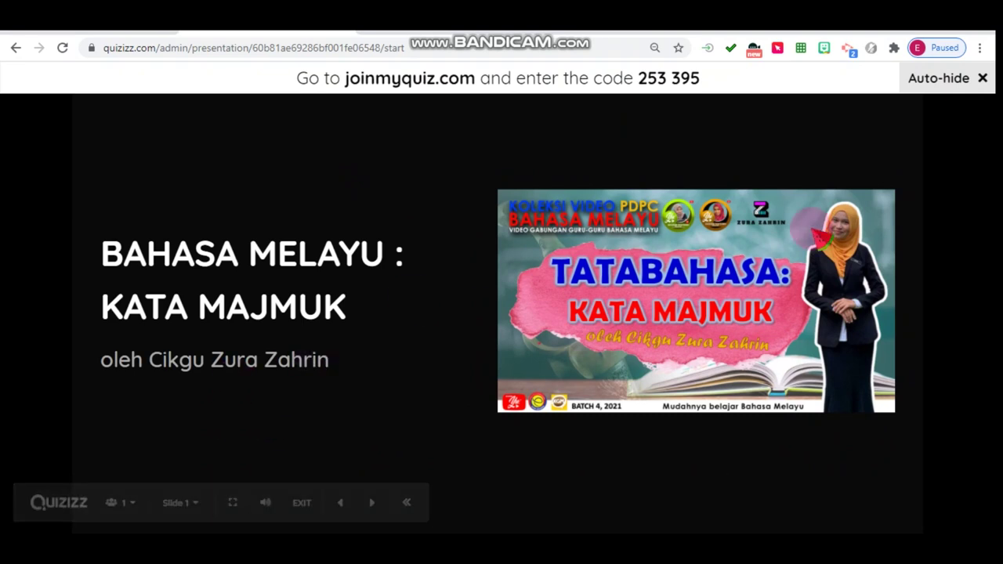
left_click(980, 78)
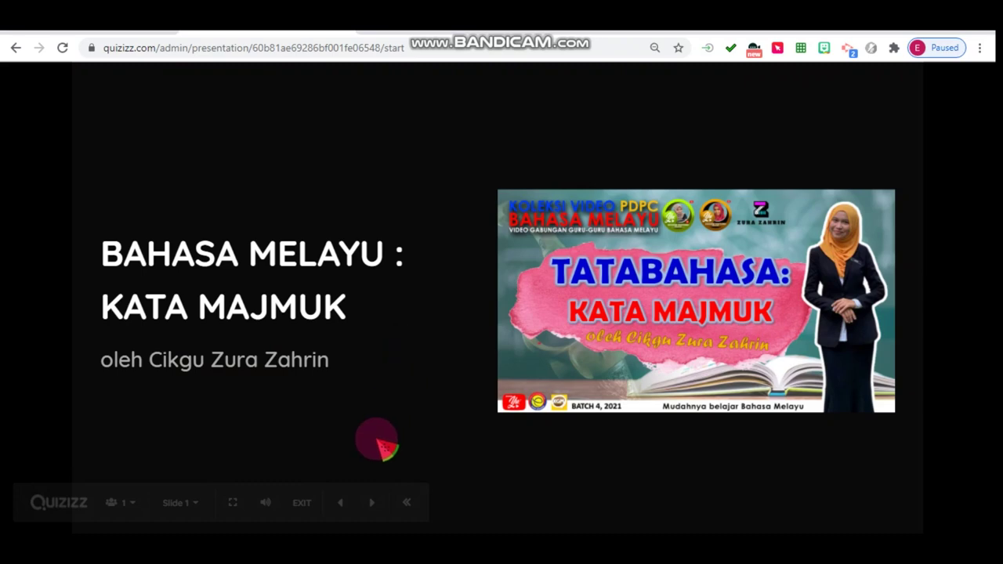
left_click(372, 502)
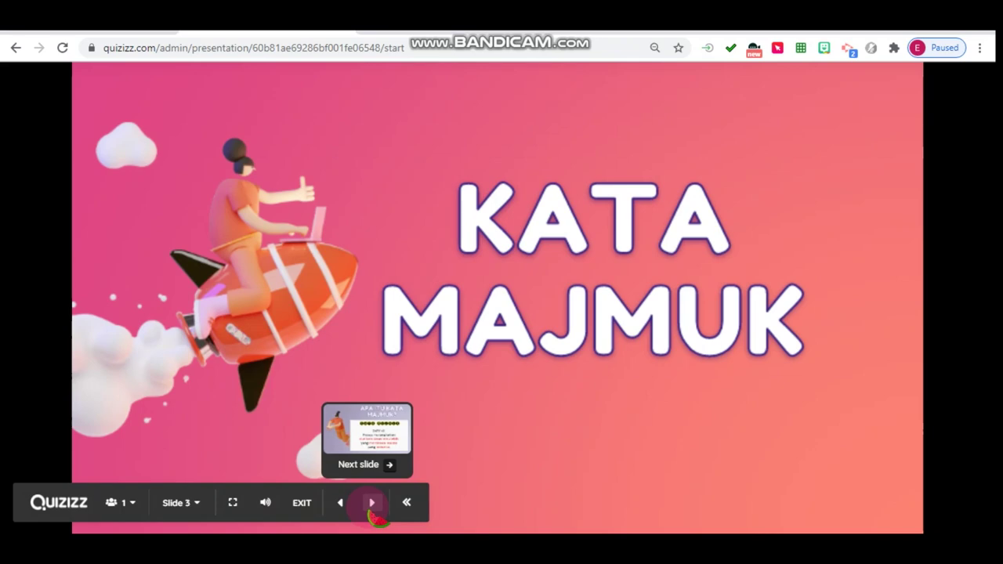
left_click(373, 503)
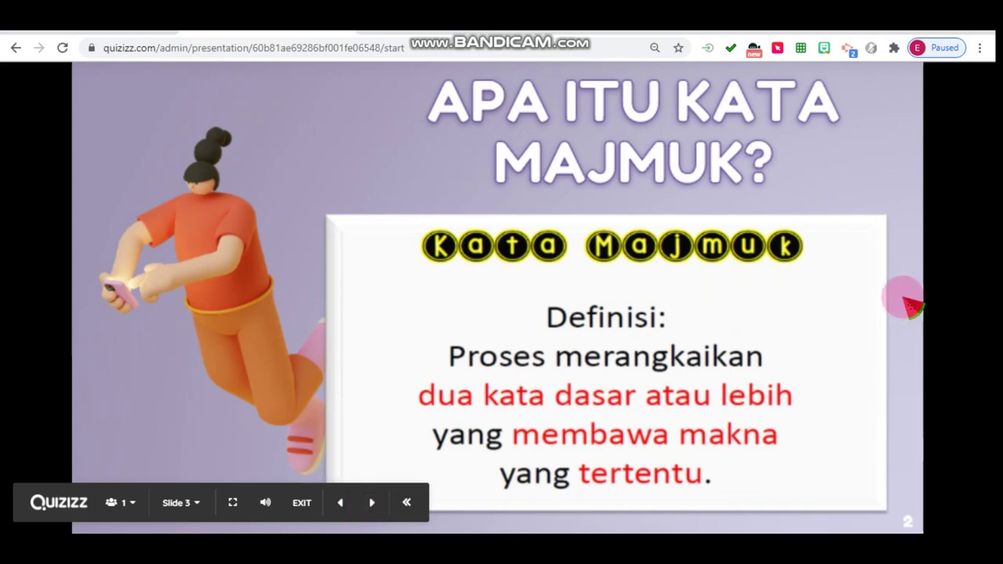
left_click(372, 503)
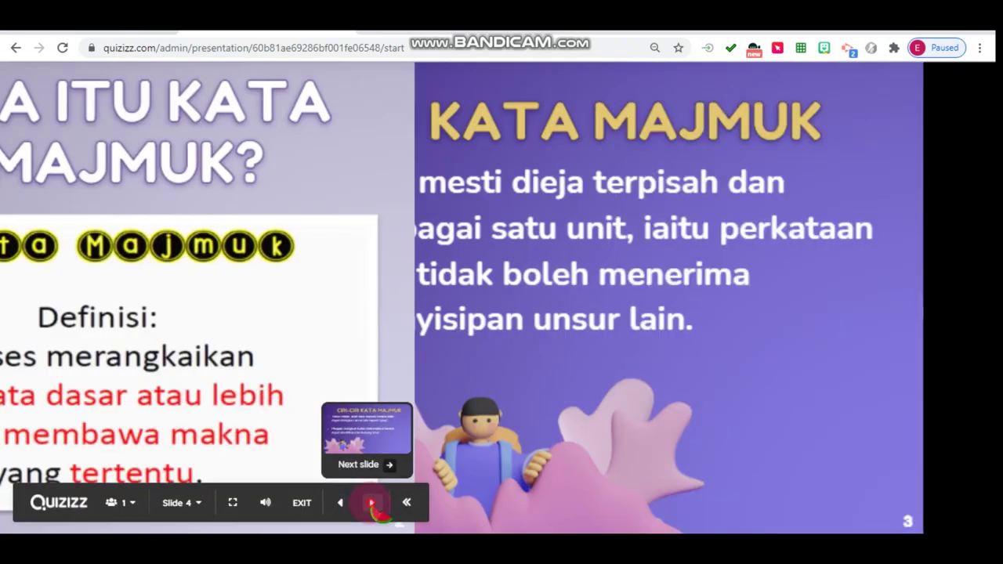
left_click(372, 503)
- Jump to slide 21, the fill-in question about the "program Tahun Enam"
left_click(197, 503)
scroll(223, 384, "down", 13)
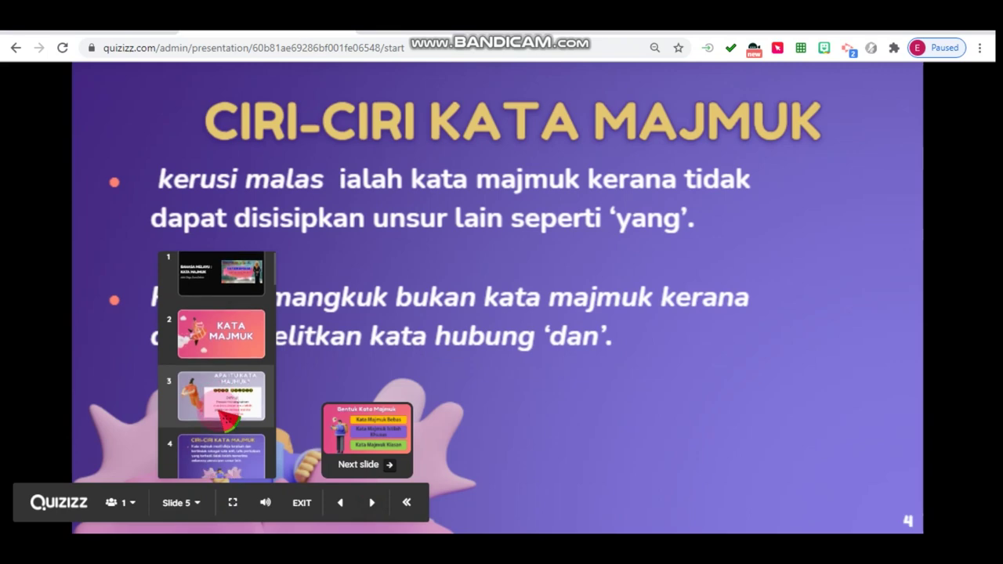
scroll(226, 396, "down", 3)
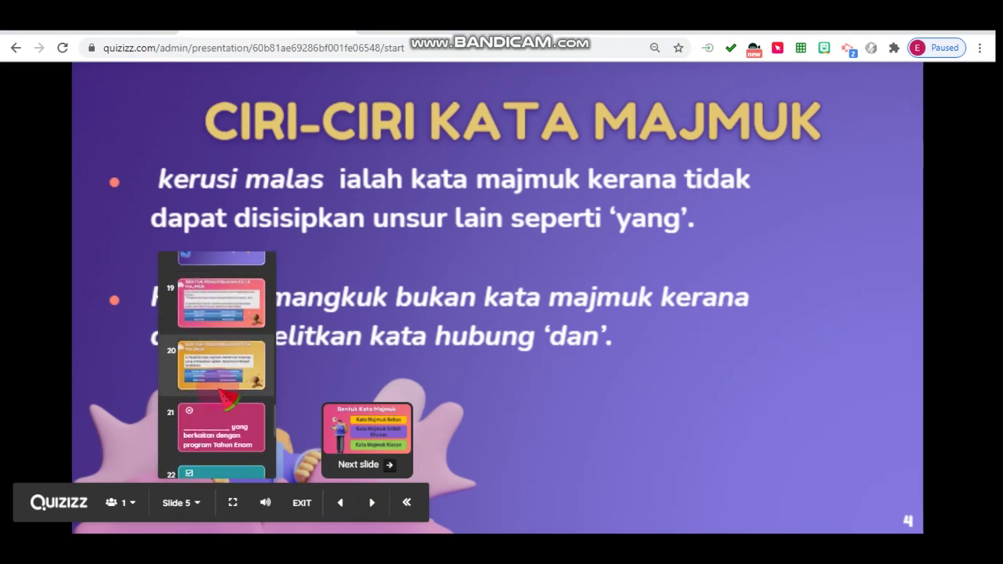
left_click(224, 409)
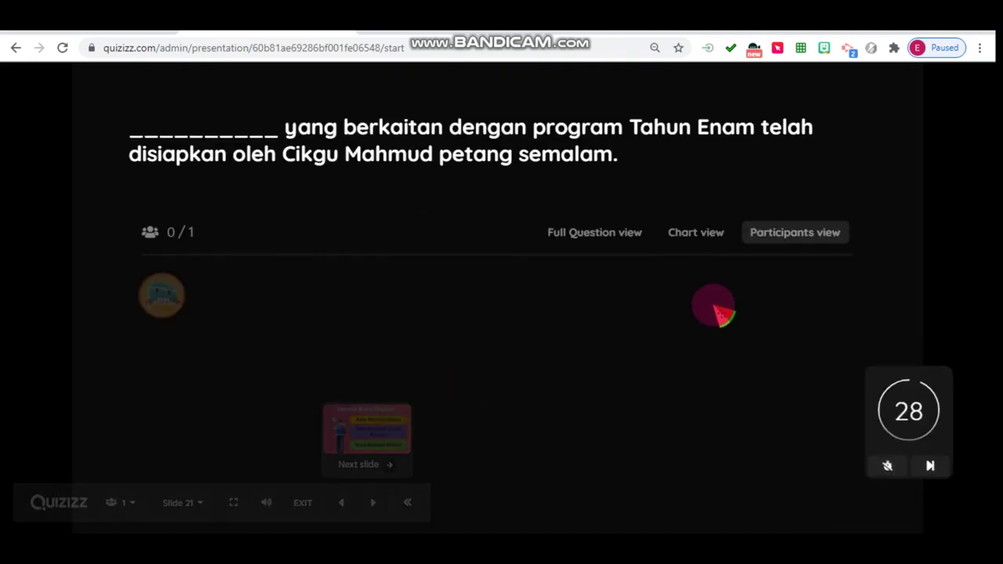
- Examine the running question in the full question, chart and participants views, closing the full question view at the end
left_click(594, 233)
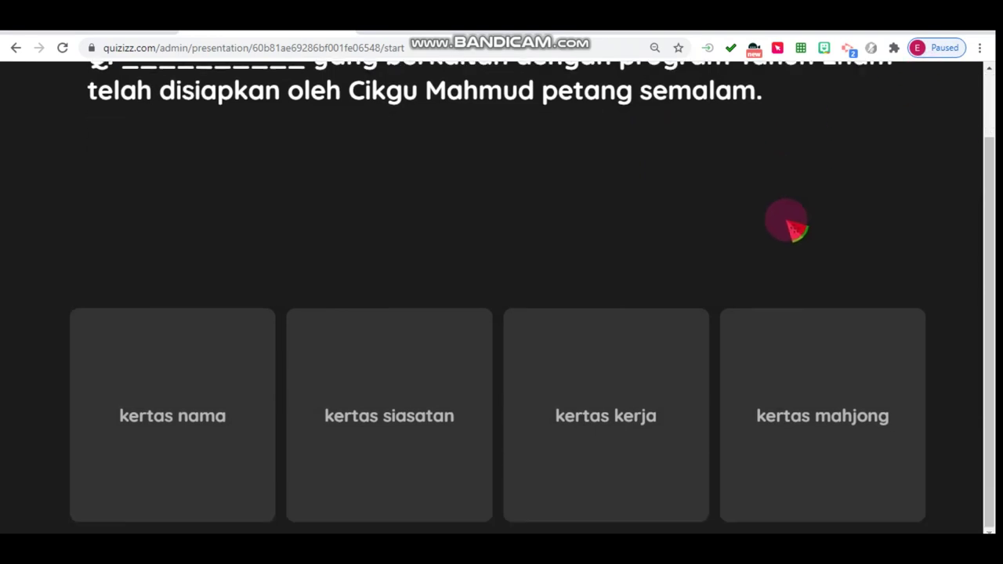
left_click(959, 99)
left_click(709, 235)
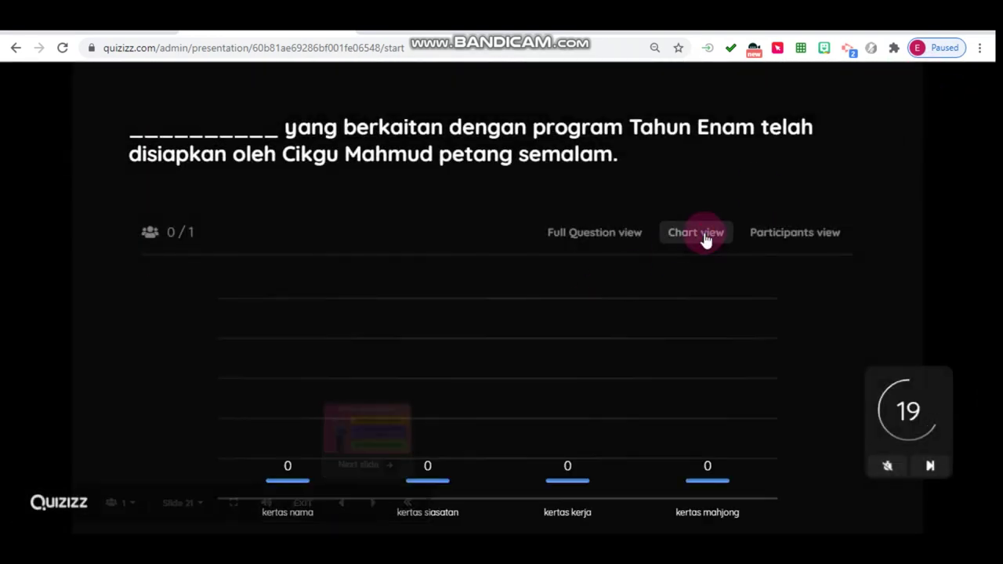
left_click(773, 233)
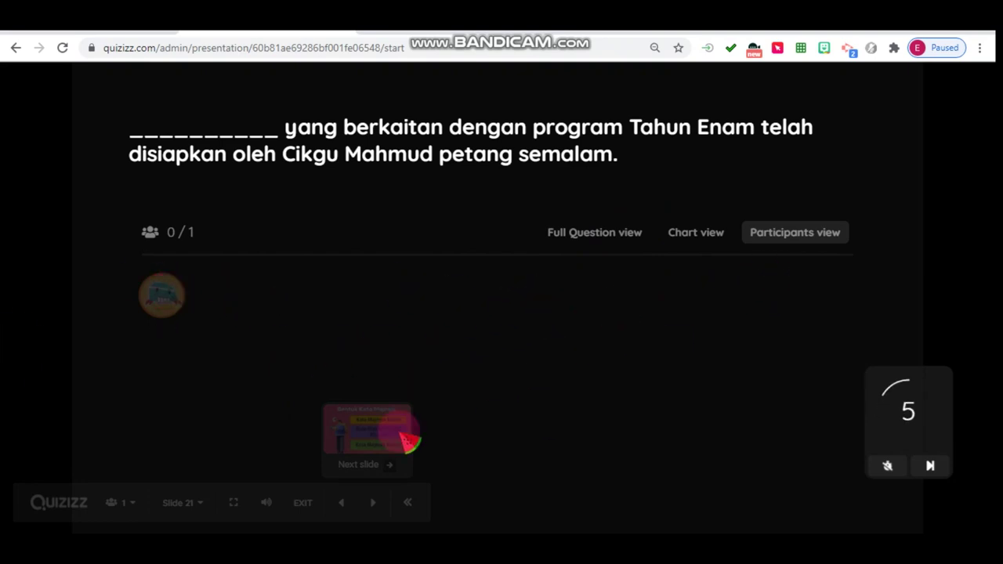
left_click(609, 237)
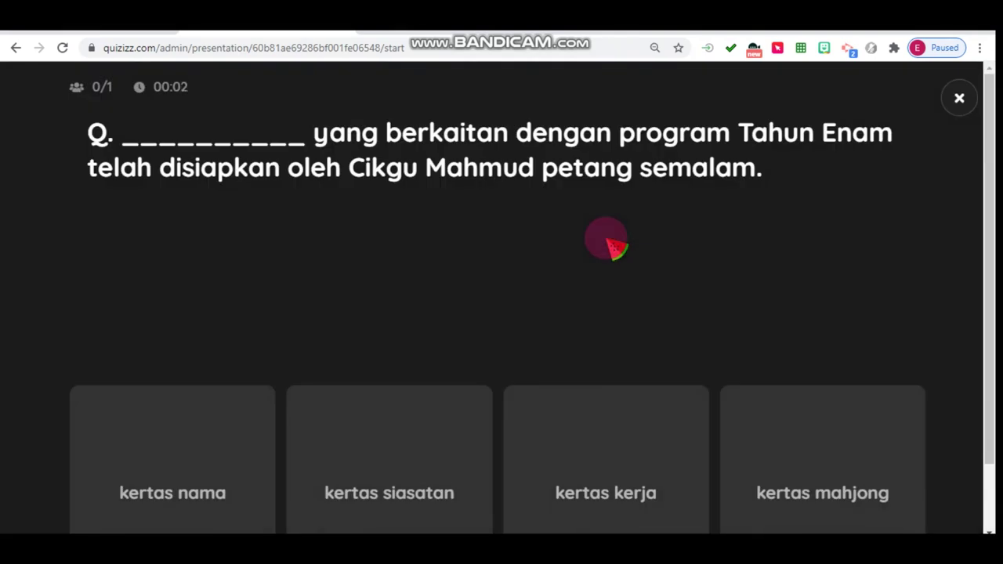
left_click(959, 97)
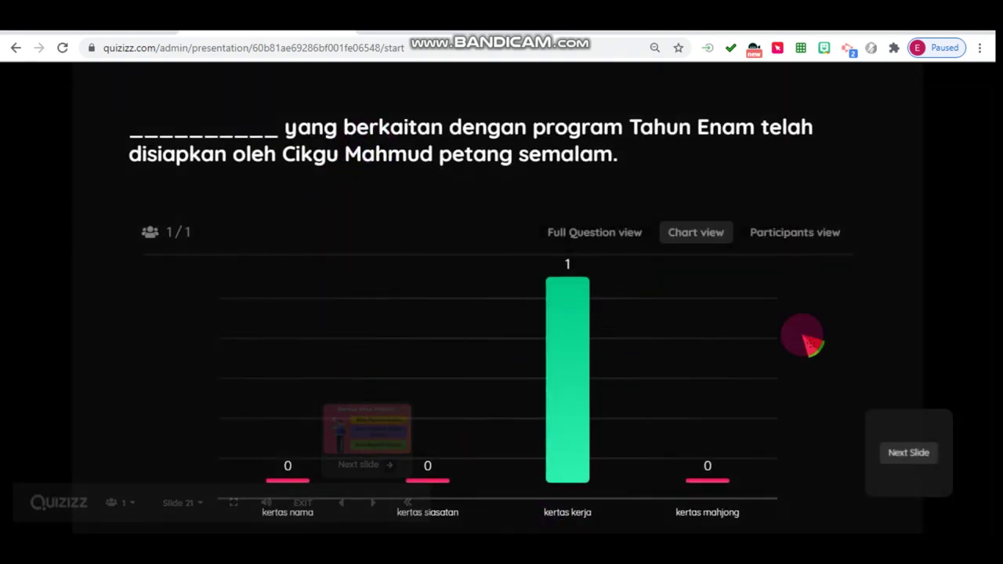
- Advance through the remaining questions as each one finishes, up to the closing "TERIMA KASIH" slide
left_click(902, 461)
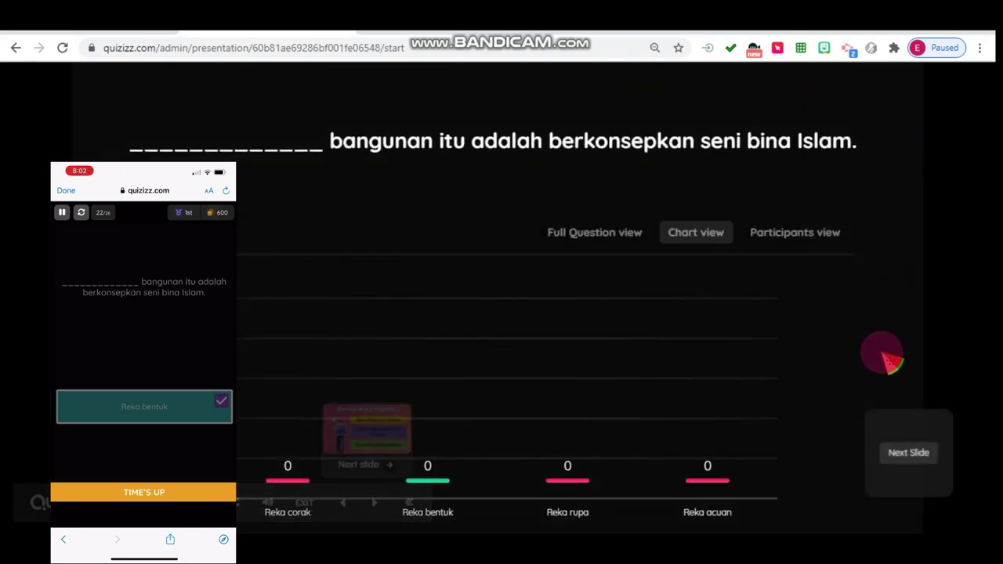
left_click(911, 454)
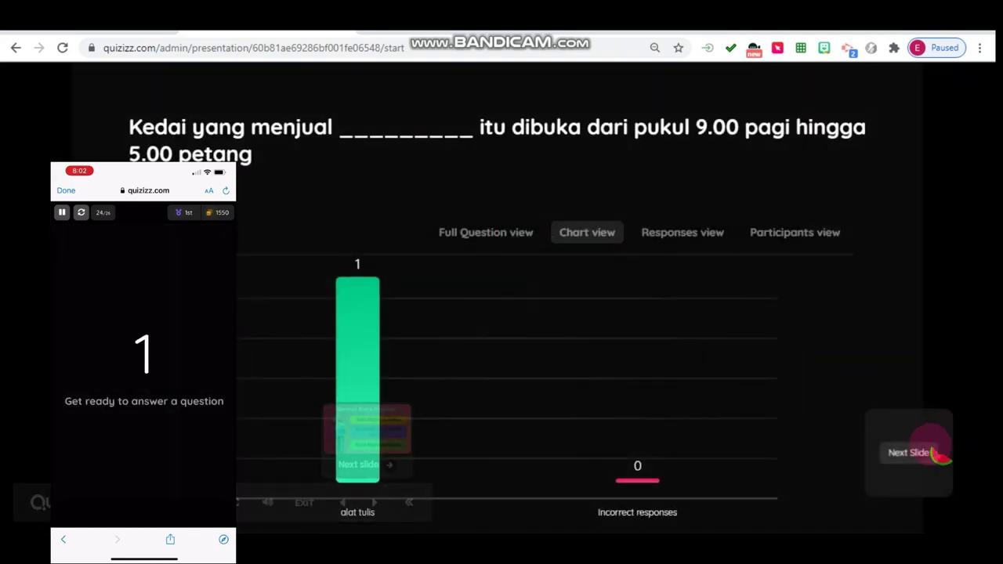
left_click(906, 448)
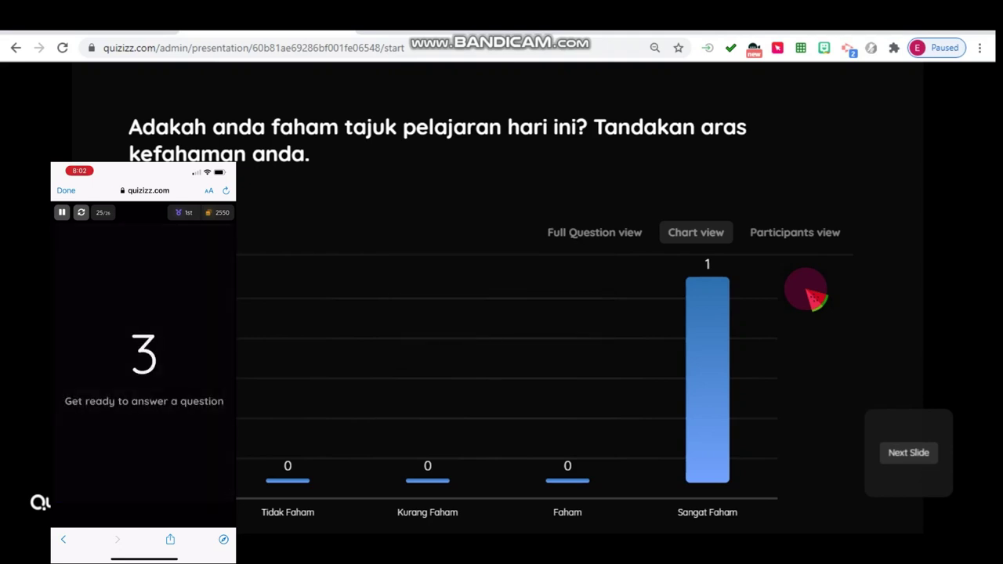
left_click(908, 452)
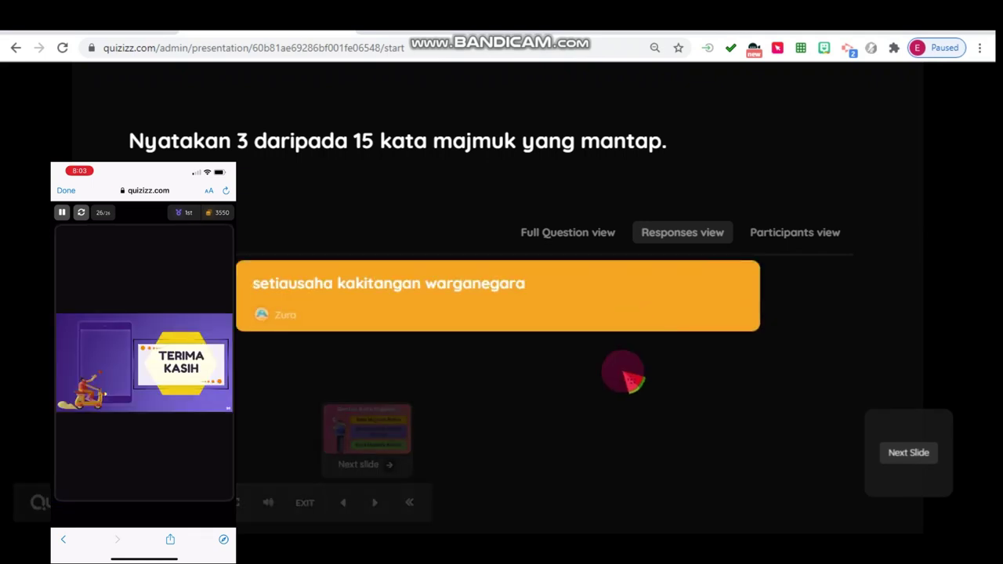
left_click(906, 456)
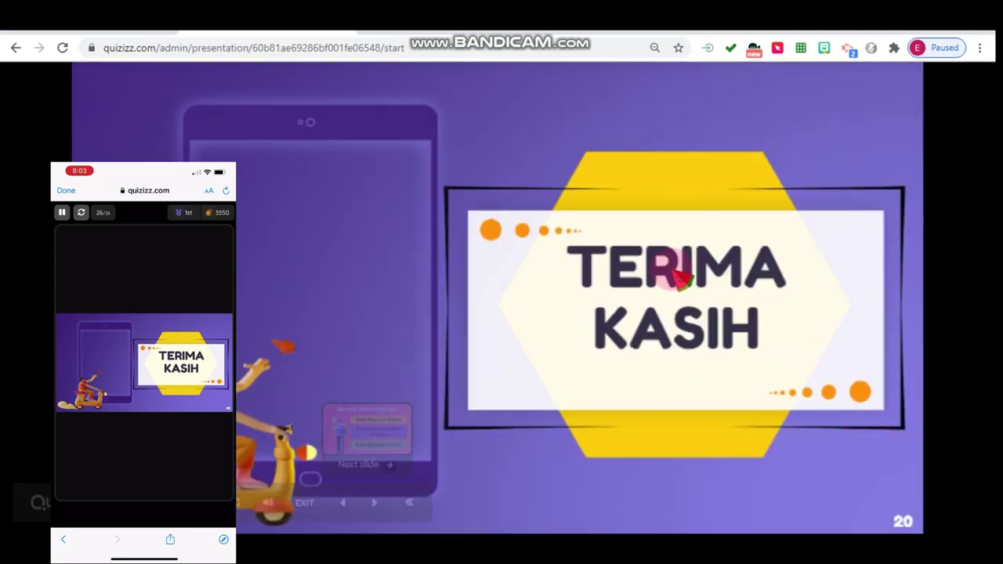
- Leave the finished presentation and copy the participant join link of a new live session of the lesson
mouse_move(979, 110)
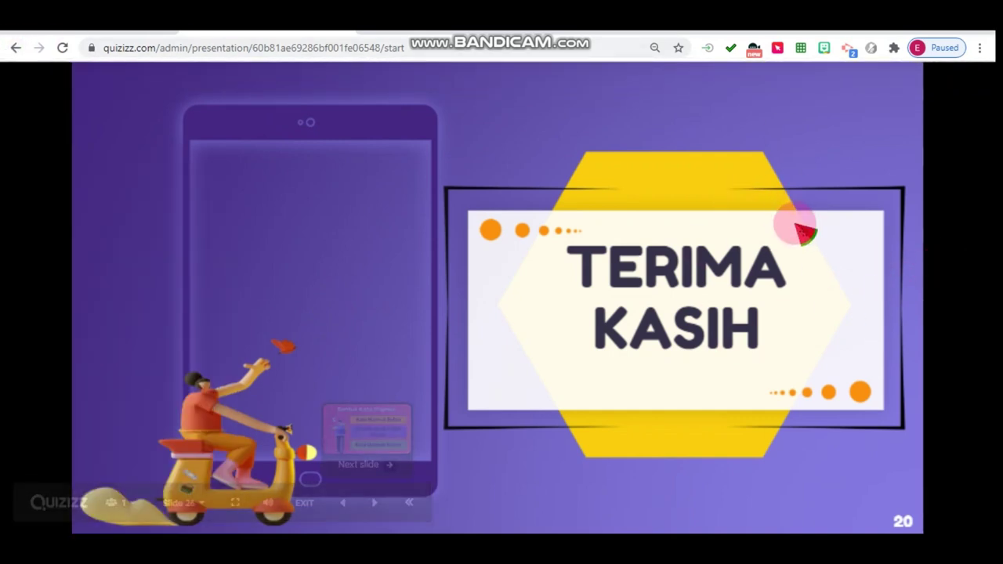
left_click(17, 49)
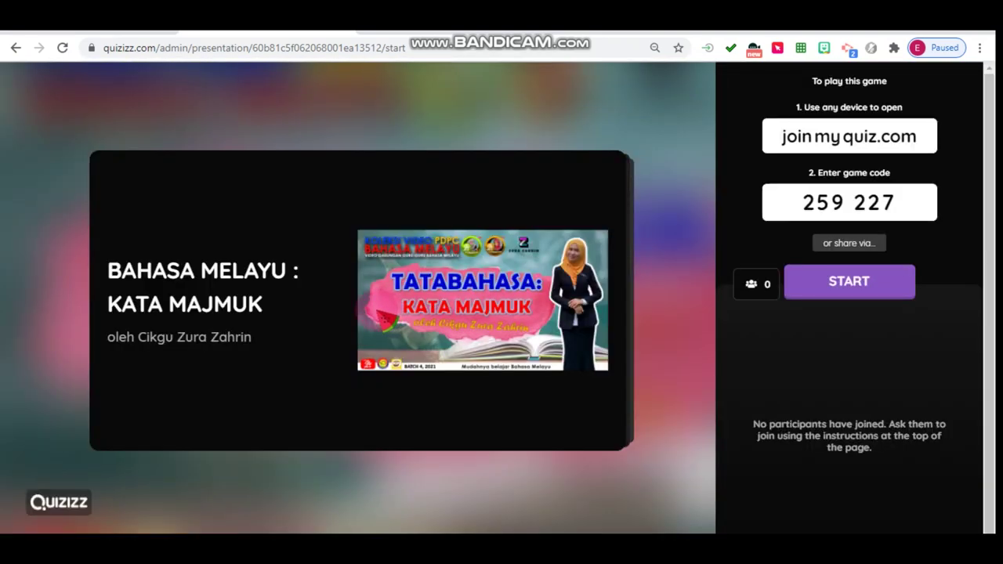
left_click(848, 244)
left_click(581, 178)
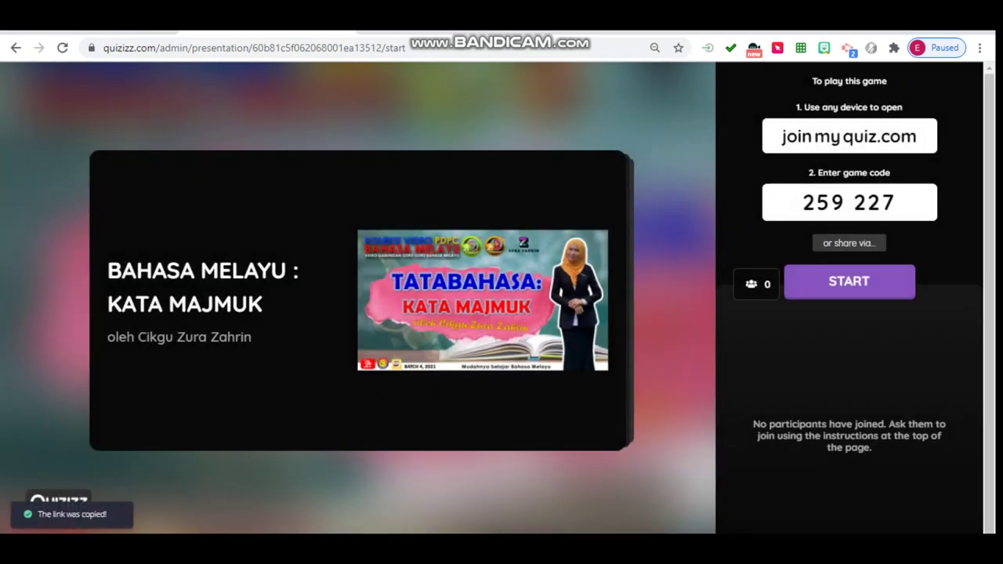
- Switch to Telegram and post the new session's join link in the "MY OWN STUFF" channel
left_click(496, 524)
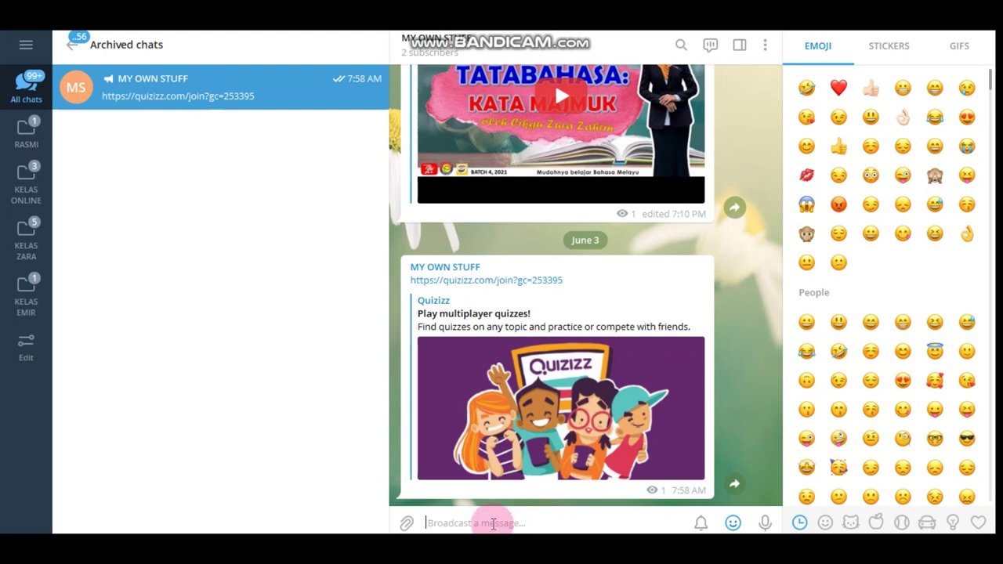
key("ctrl+v")
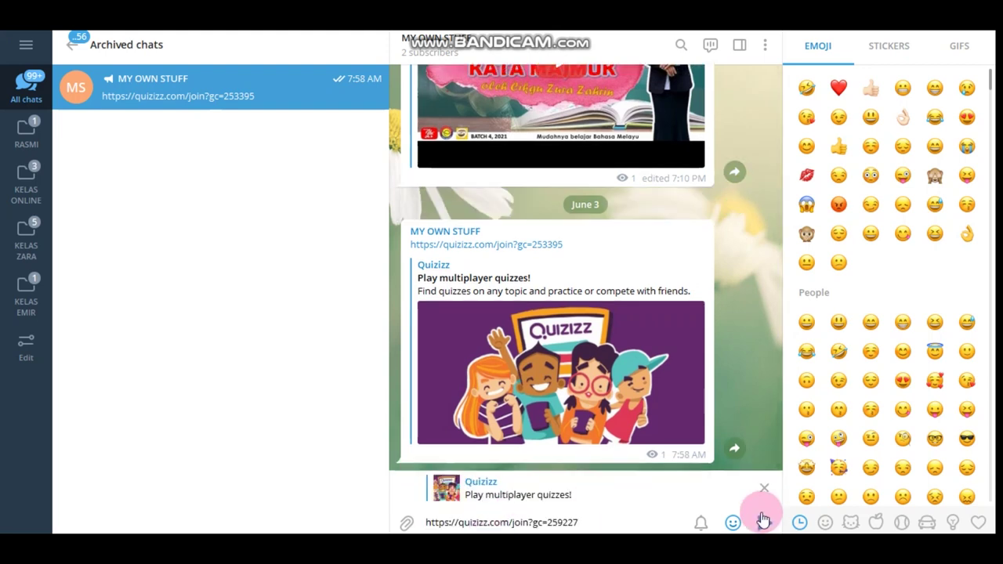
left_click(763, 521)
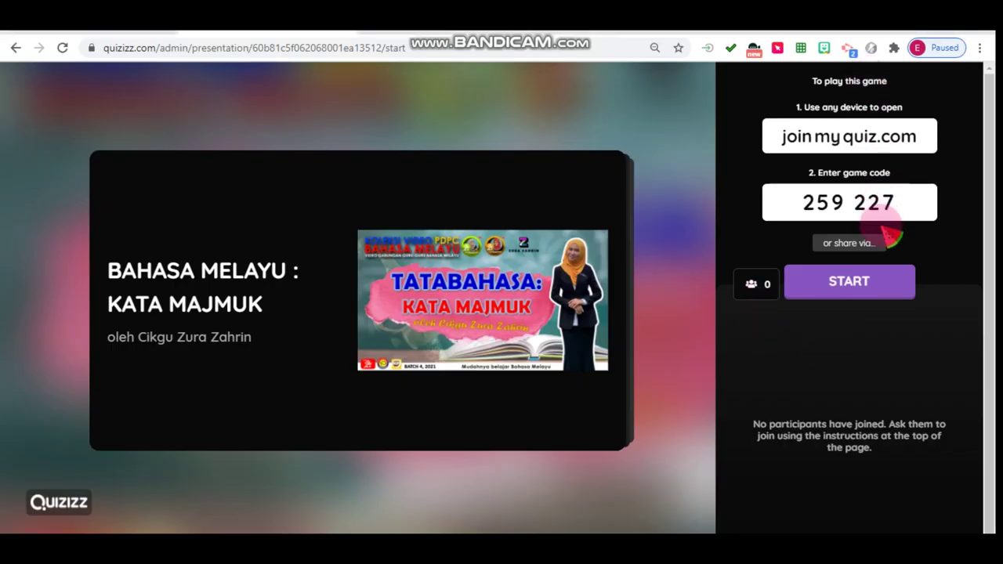
- Start the new live session from the browser and jump directly to question slide 21
left_click(883, 295)
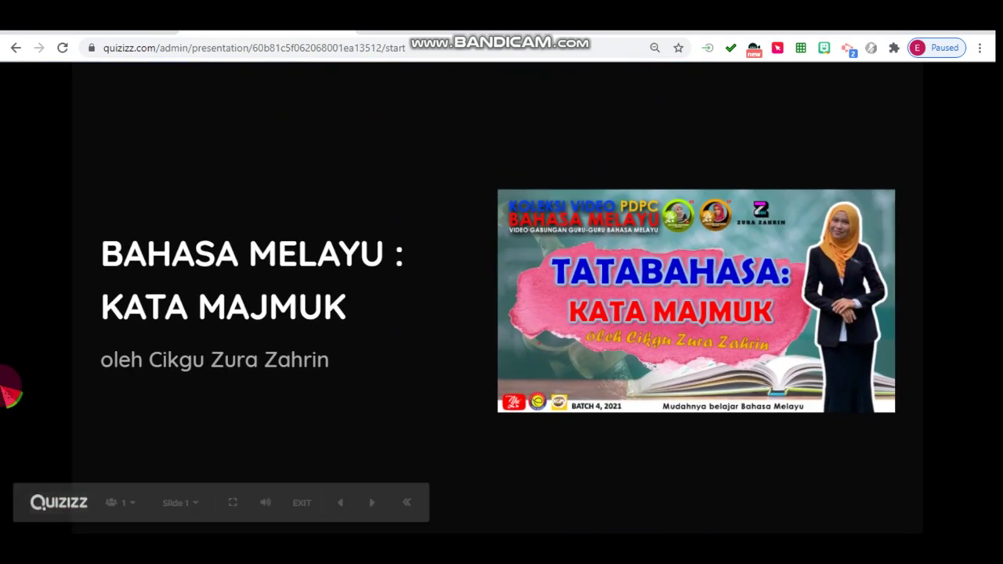
left_click(188, 508)
scroll(222, 391, "down", 15)
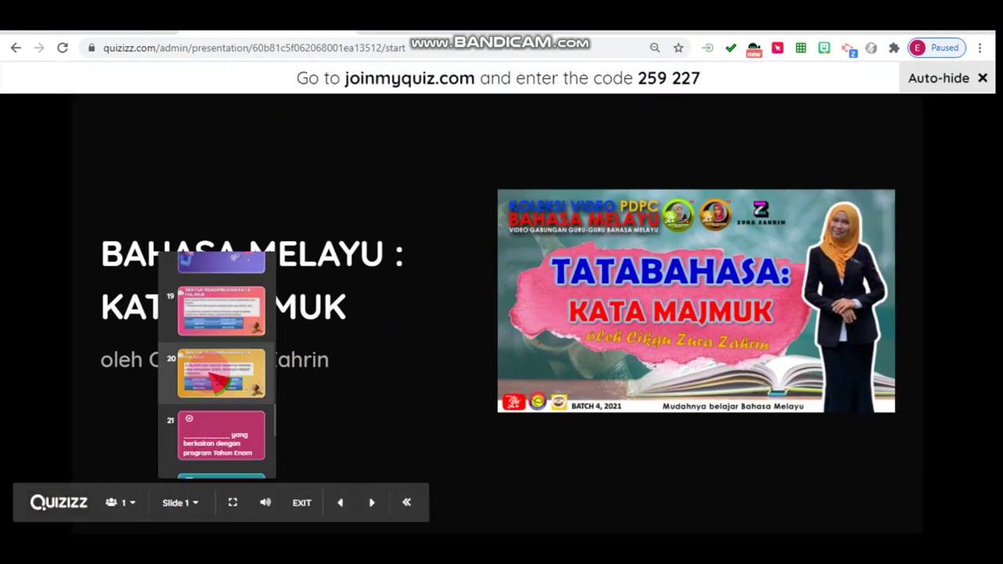
left_click(223, 362)
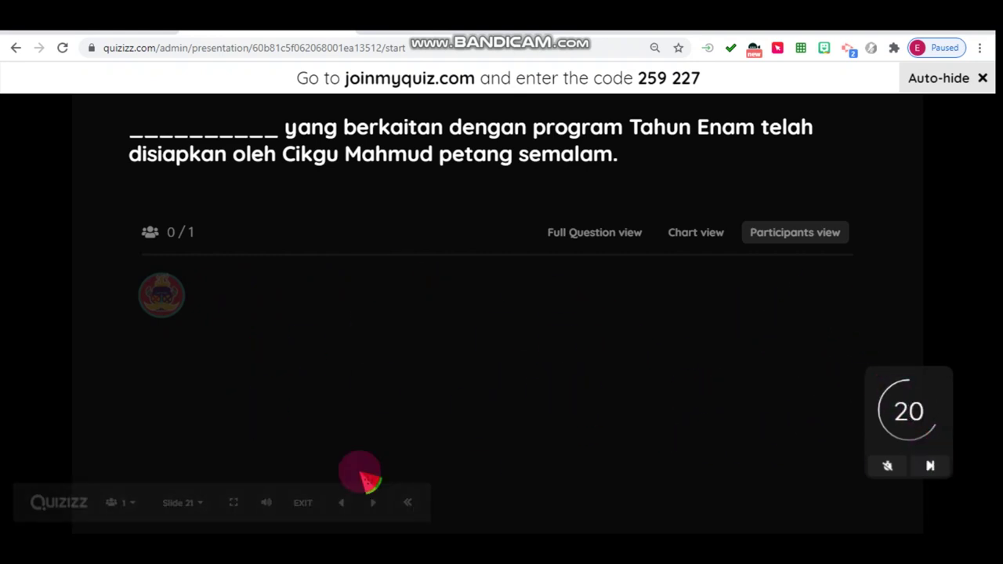
- End the question before its timer runs out despite missing answers, and go back to the lesson's overview page
left_click(930, 465)
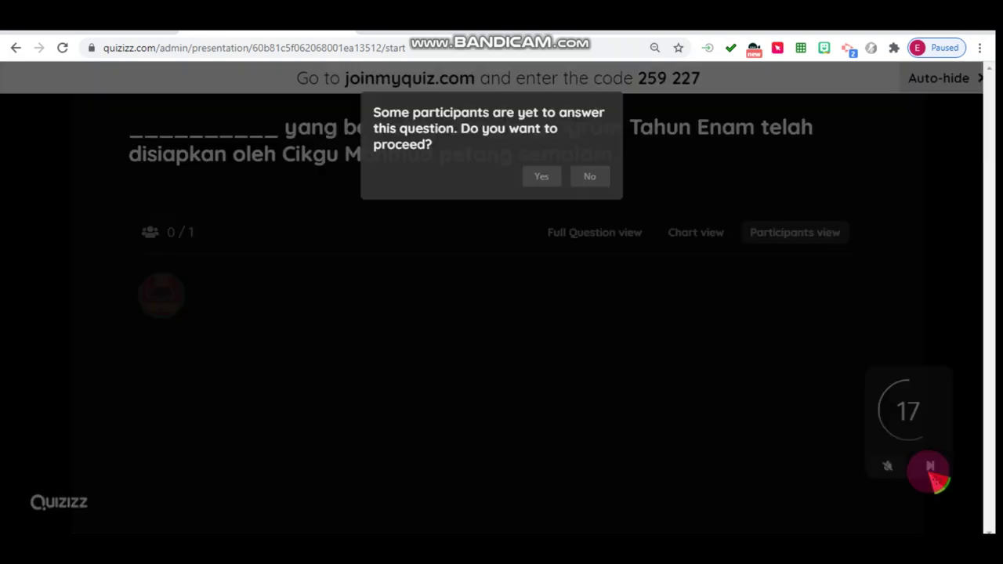
left_click(547, 170)
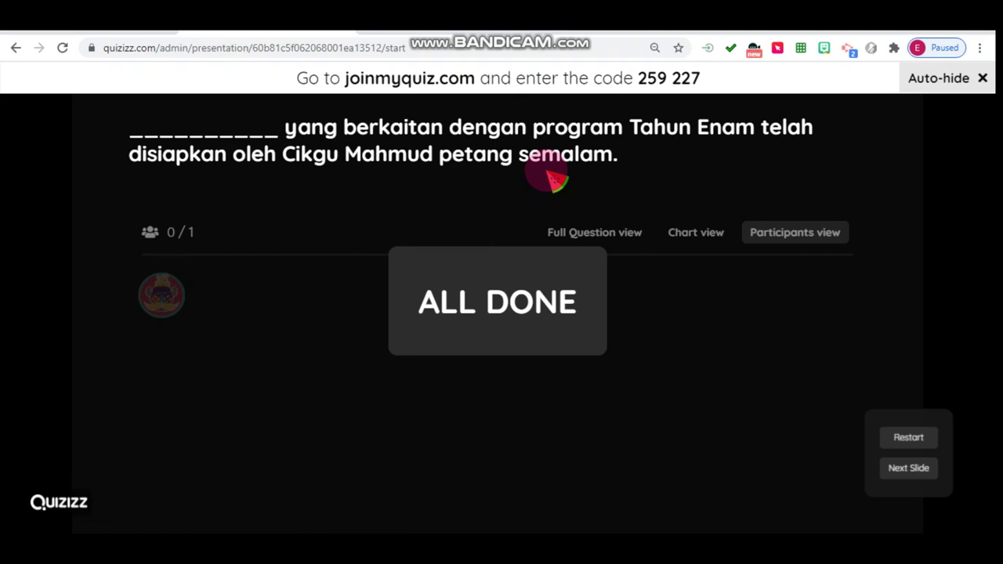
left_click(13, 49)
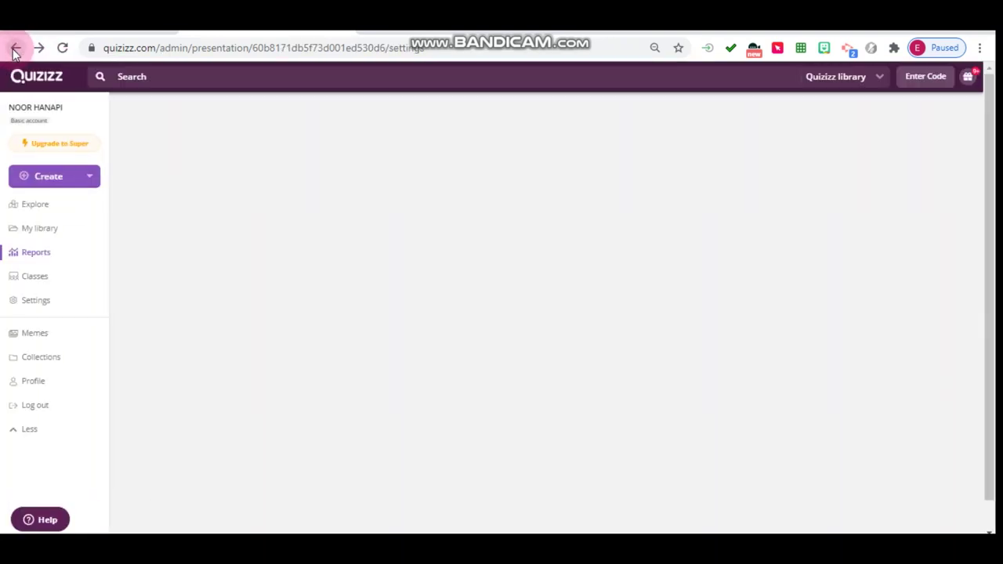
left_click(15, 49)
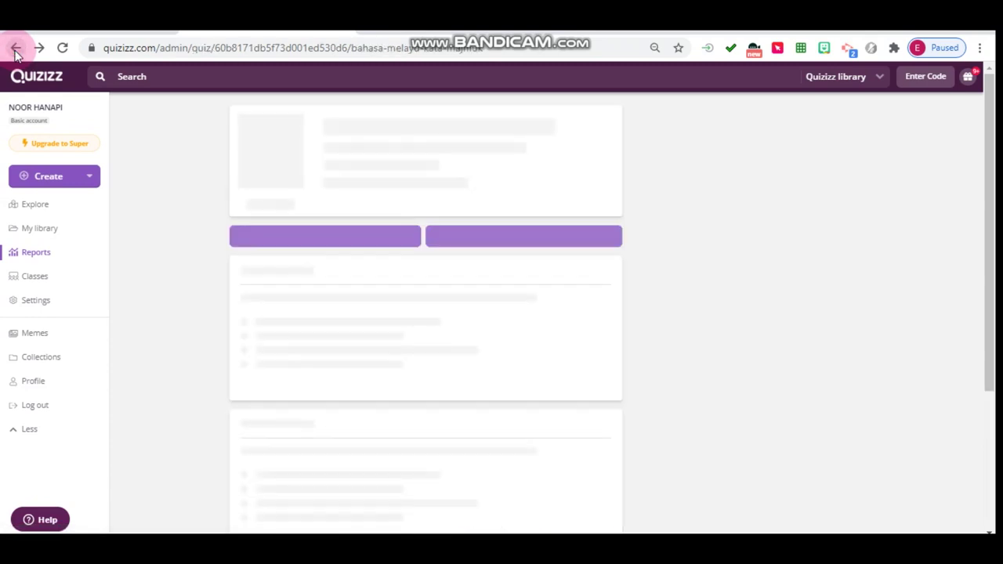
left_click(615, 239)
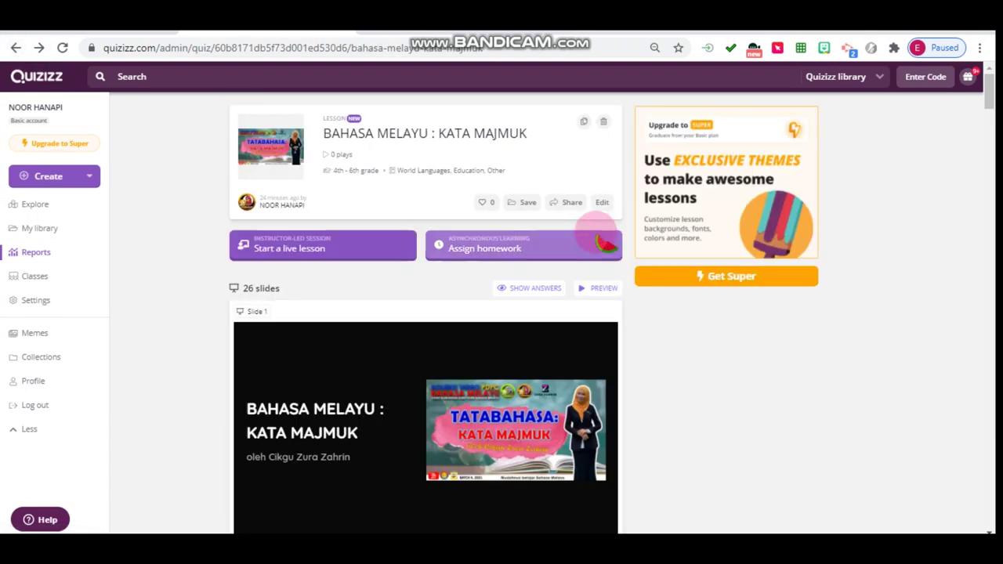
- Look through the lesson's slides on its overview page
scroll(586, 309, "down", 8)
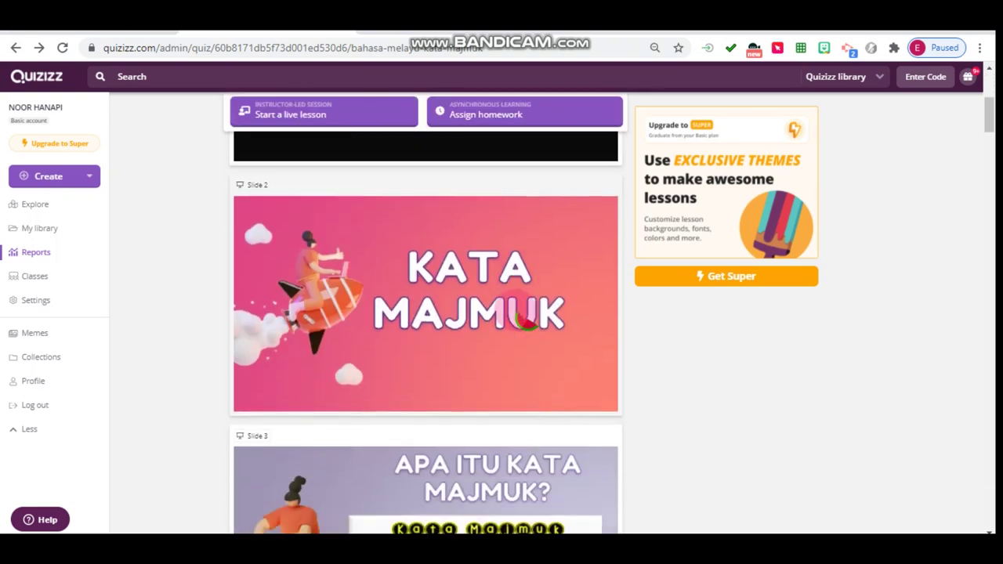
scroll(523, 319, "down", 3)
scroll(524, 320, "up", 10)
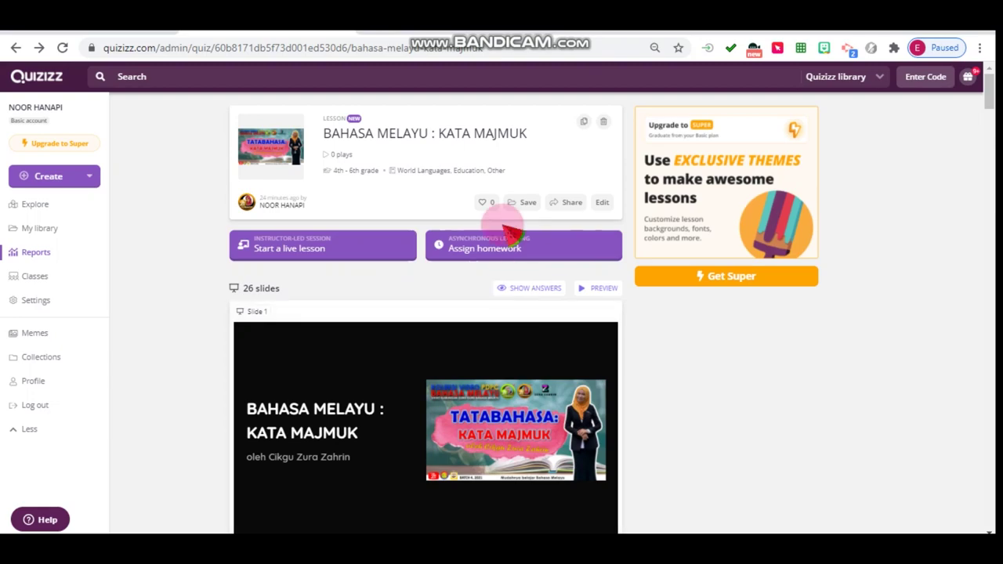
scroll(501, 235, "down", 10)
scroll(502, 220, "down", 20)
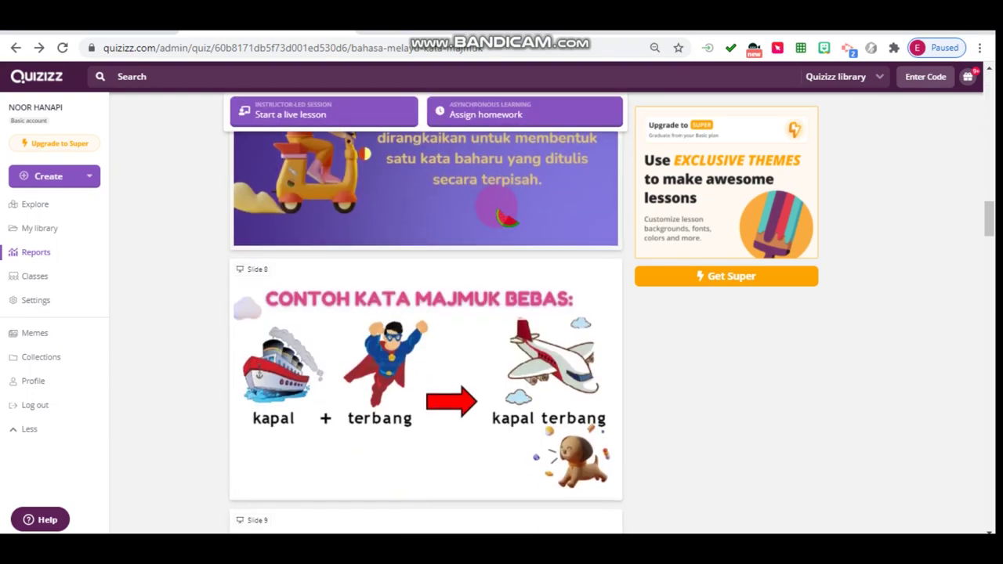
scroll(508, 223, "down", 4)
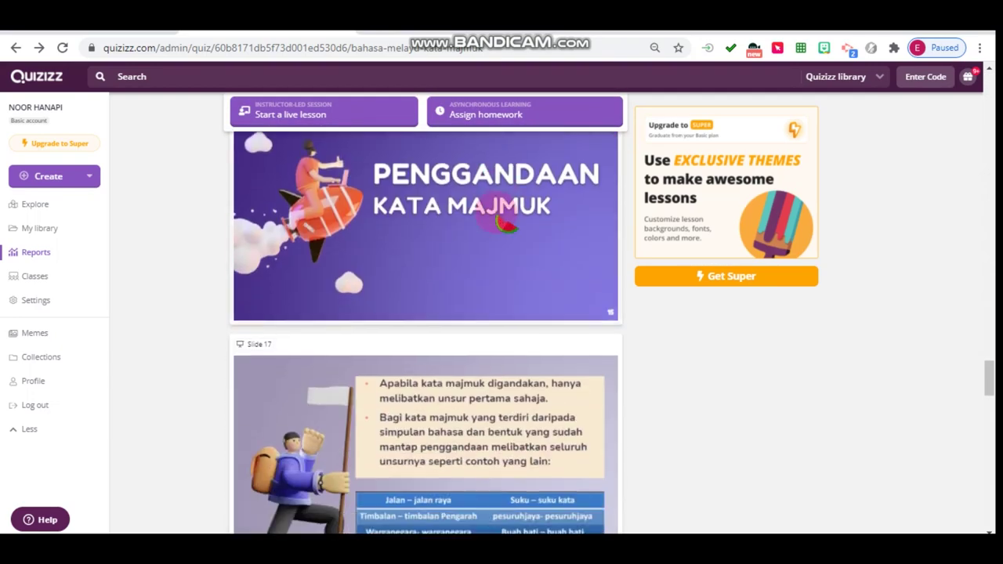